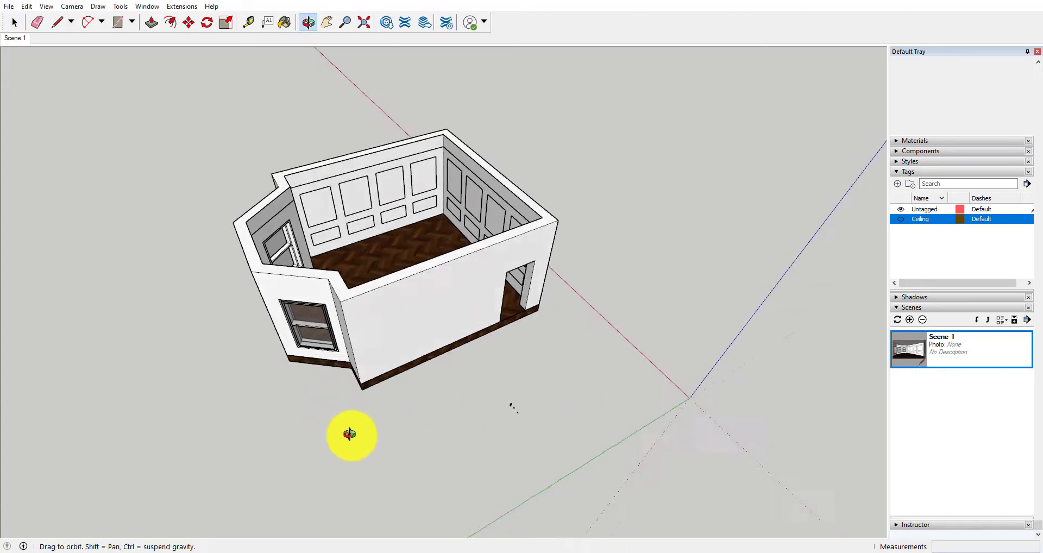
# - Examine the roofless room from all sides, including its bay windows, wall panelling, upper wall line and door opening
pyautogui.moveTo(265, 439); pyautogui.dragTo(601, 405, button='middle')
pyautogui.moveTo(474, 360); pyautogui.dragTo(213, 381, button='middle')
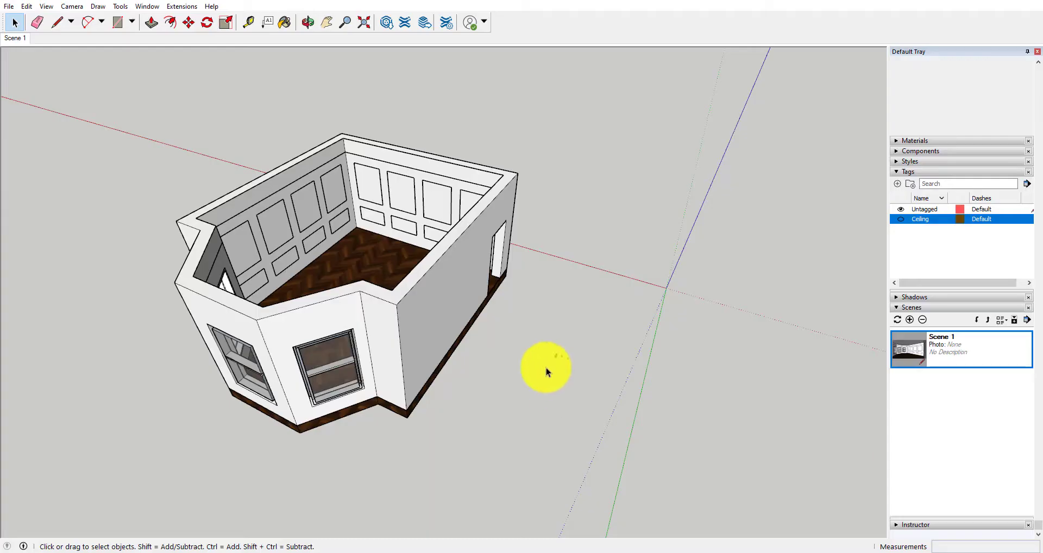
pyautogui.moveTo(637, 216); pyautogui.dragTo(303, 308, button='middle')
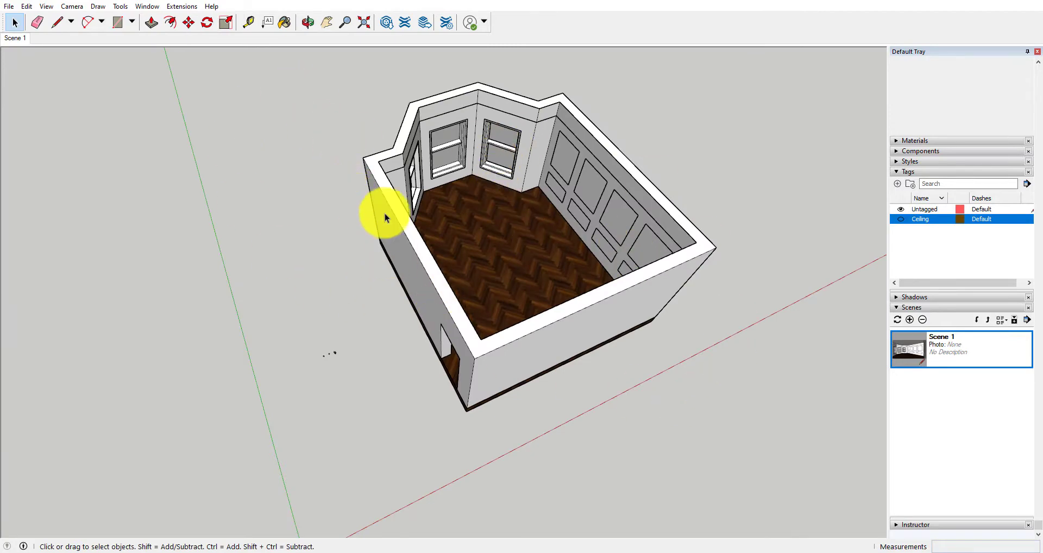
pyautogui.moveTo(385, 217); pyautogui.dragTo(566, 156, button='middle')
pyautogui.scroll(5, 579, 160)
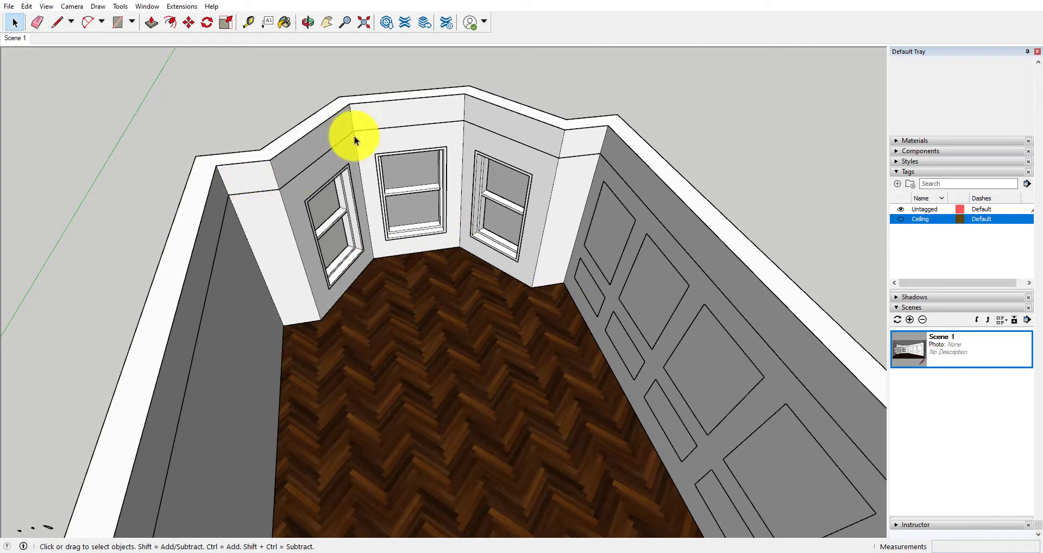
pyautogui.scroll(-1, 214, 167)
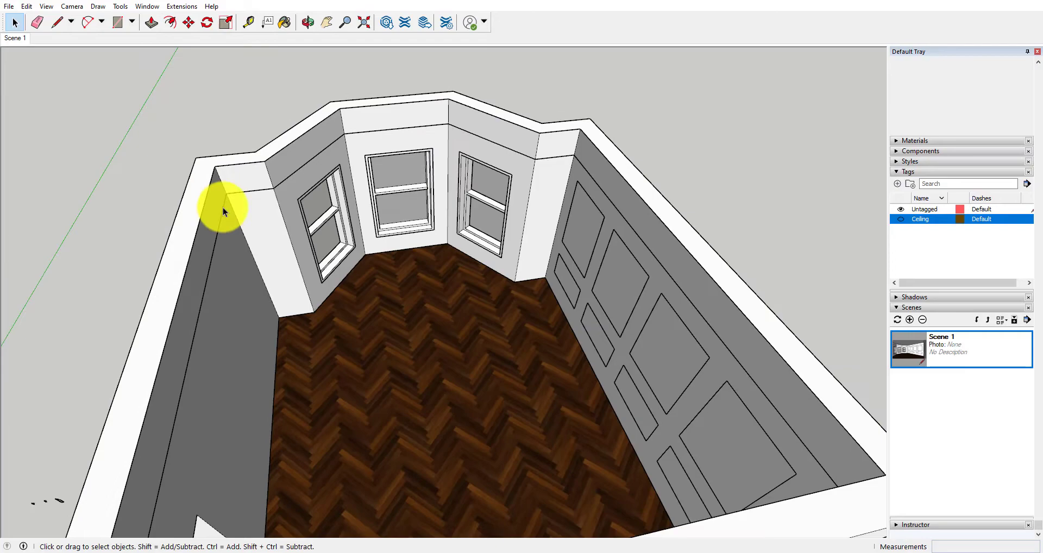
pyautogui.moveTo(449, 88); pyautogui.dragTo(683, 204, button='middle')
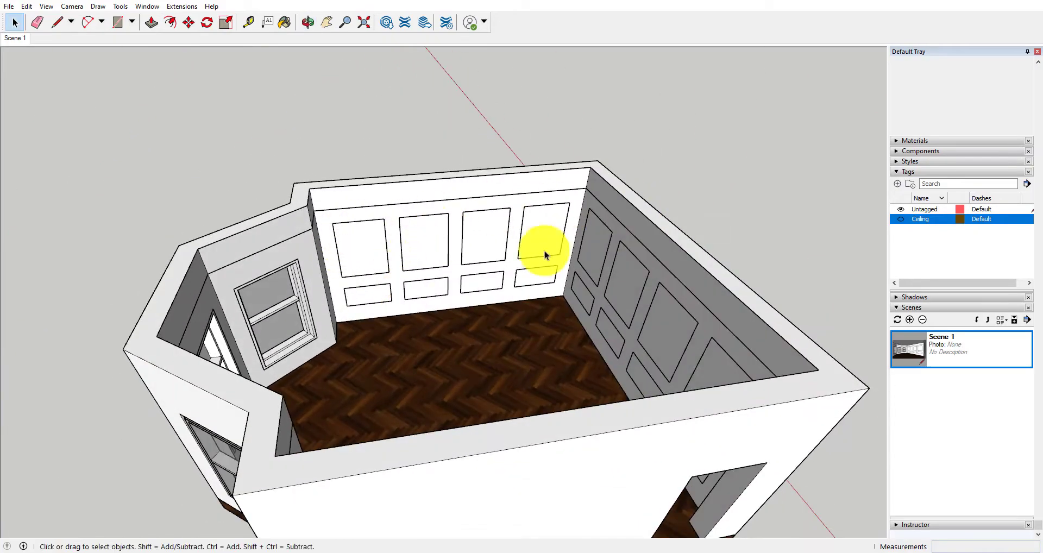
pyautogui.scroll(-2, 384, 268)
pyautogui.moveTo(384, 267); pyautogui.dragTo(268, 280, button='middle')
pyautogui.scroll(-2, 526, 339)
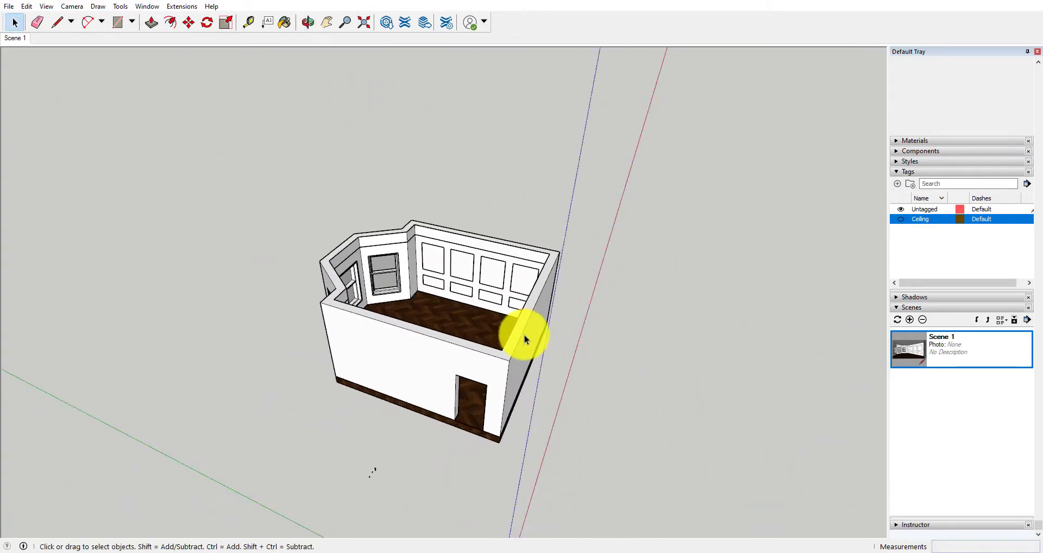
pyautogui.moveTo(319, 349); pyautogui.dragTo(391, 349, button='middle')
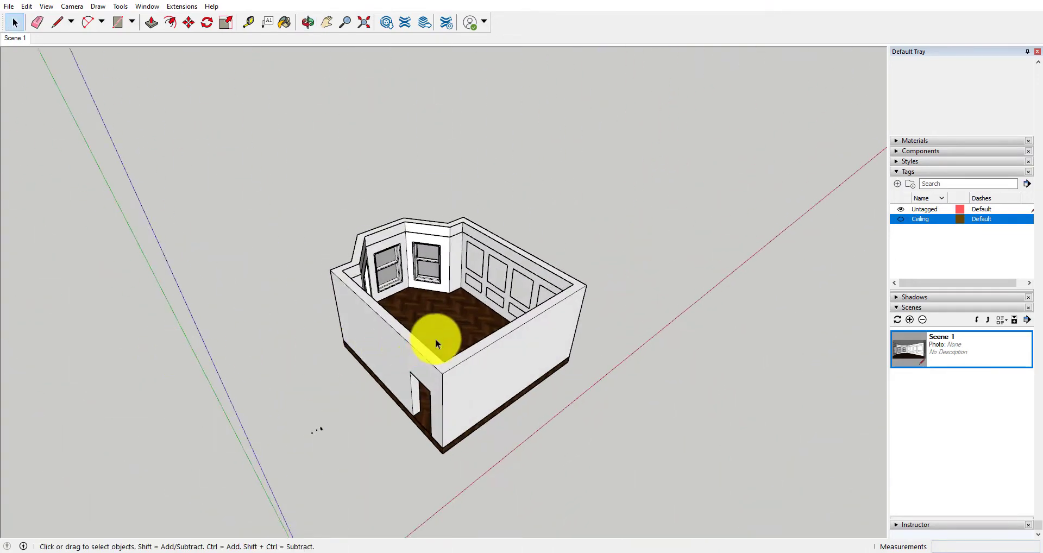
pyautogui.scroll(2, 364, 349)
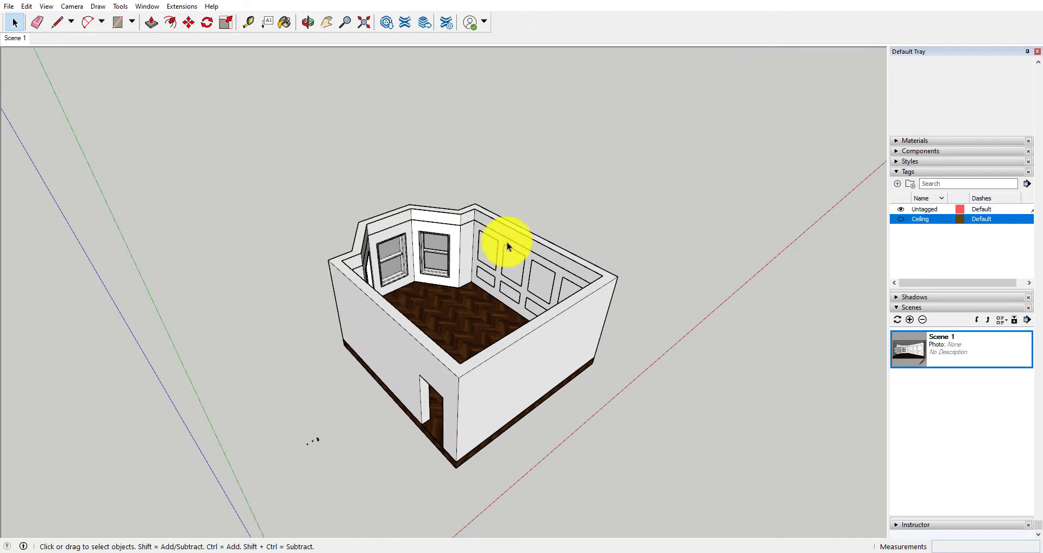
# - Select and copy the tallest of the three small moulding profiles lying outside the room near the doorway
pyautogui.scroll(6, 309, 437)
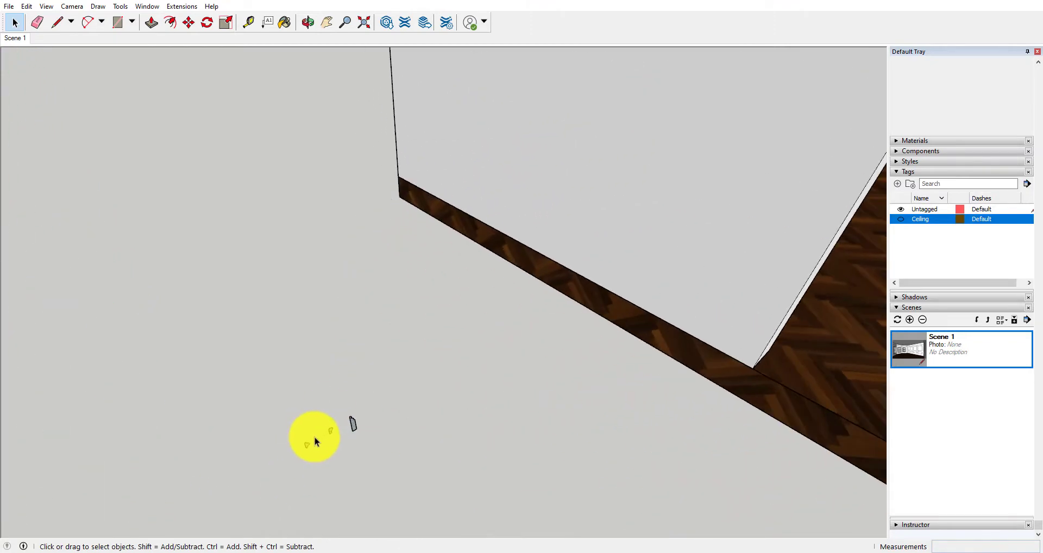
pyautogui.moveTo(314, 437); pyautogui.dragTo(580, 341, button='middle')
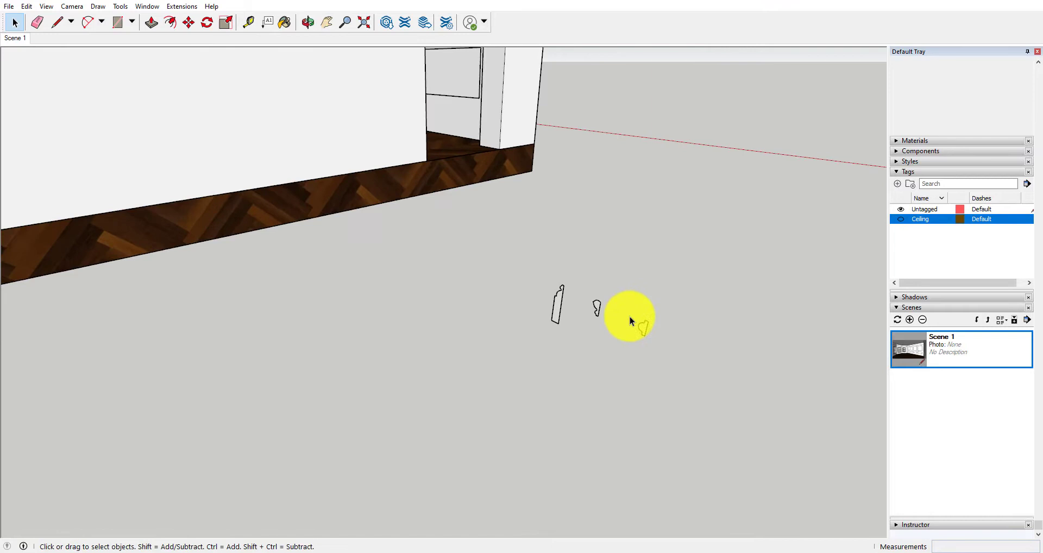
pyautogui.scroll(-3, 536, 345)
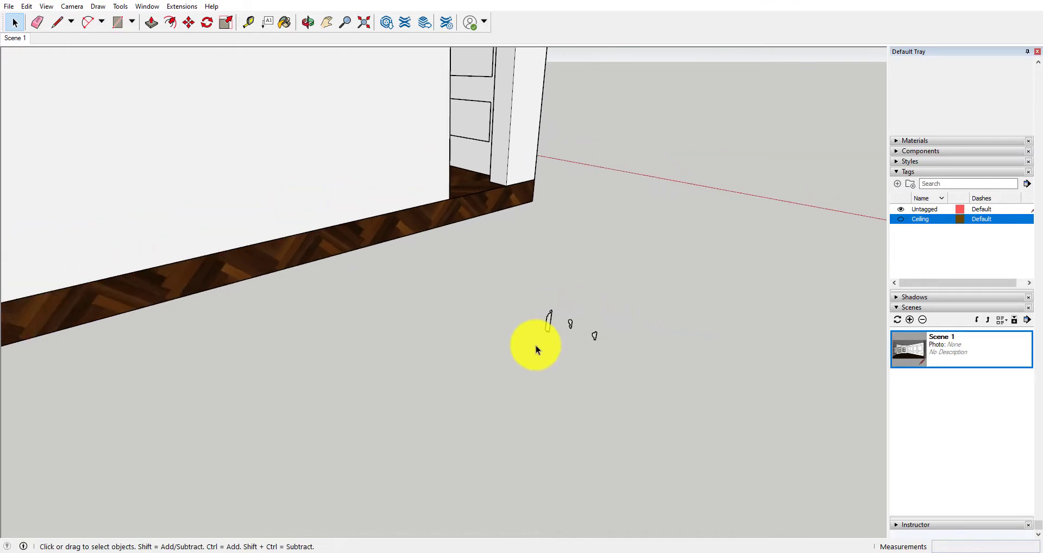
pyautogui.moveTo(518, 293); pyautogui.dragTo(580, 383, button='middle')
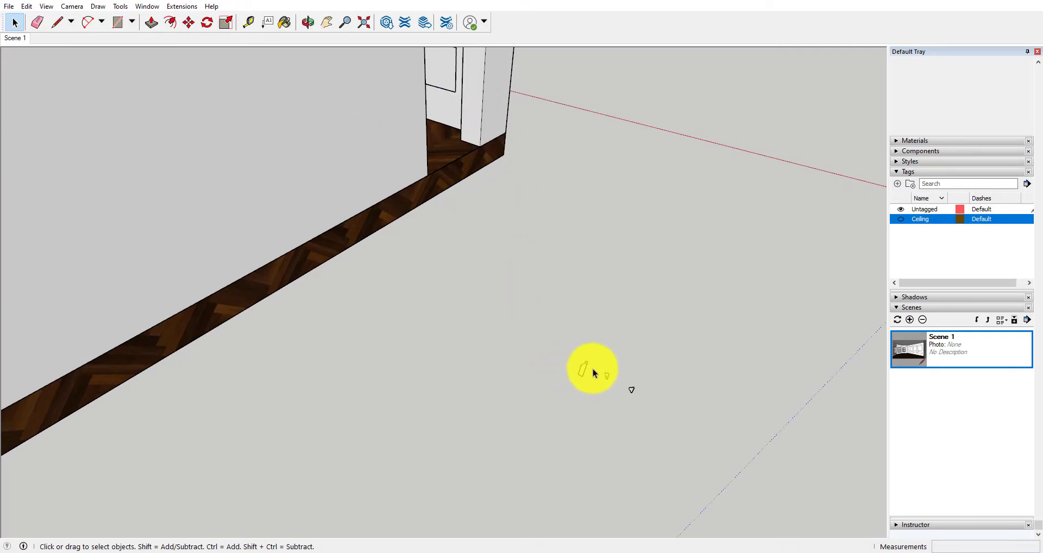
pyautogui.scroll(-1, 579, 385)
pyautogui.moveTo(579, 385); pyautogui.dragTo(589, 344, button='middle')
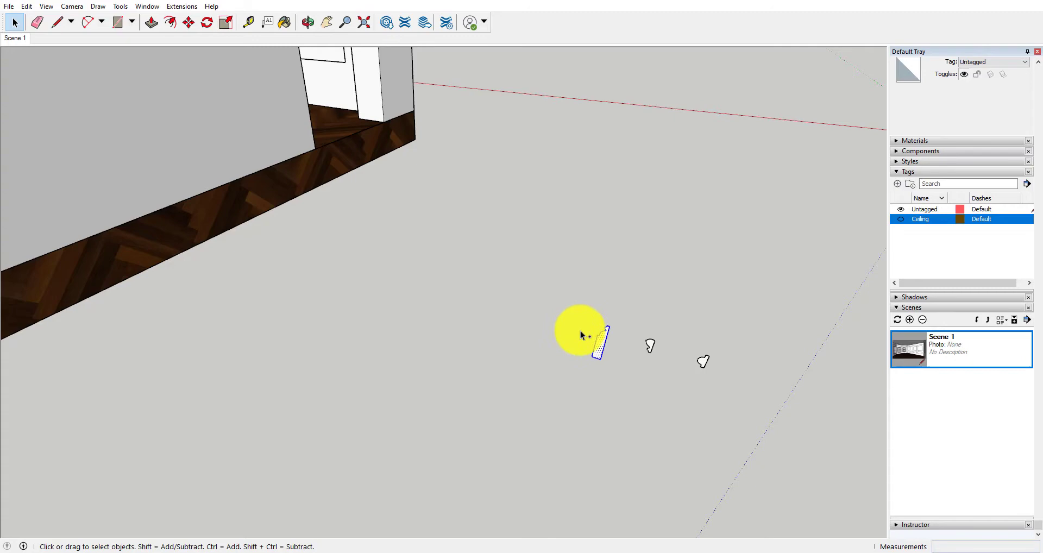
# - Paste the tall skirting profile inside the room at the floor corner where the door opening meets the wall
pyautogui.scroll(-3, 580, 331)
pyautogui.moveTo(360, 295); pyautogui.dragTo(493, 392, button='middle')
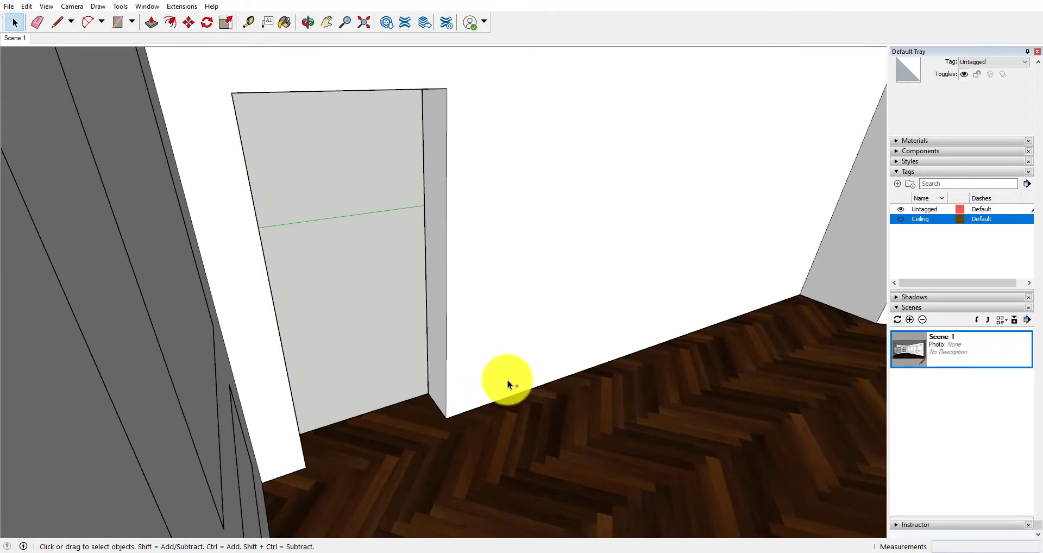
pyautogui.hotkey('ctrl', 'v')
pyautogui.scroll(5, 480, 413)
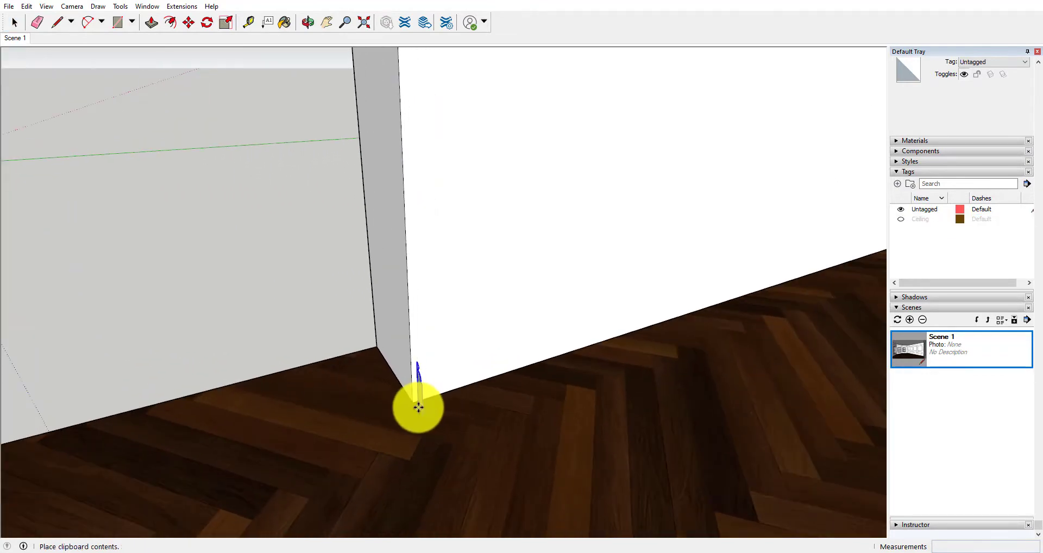
pyautogui.click(415, 402)
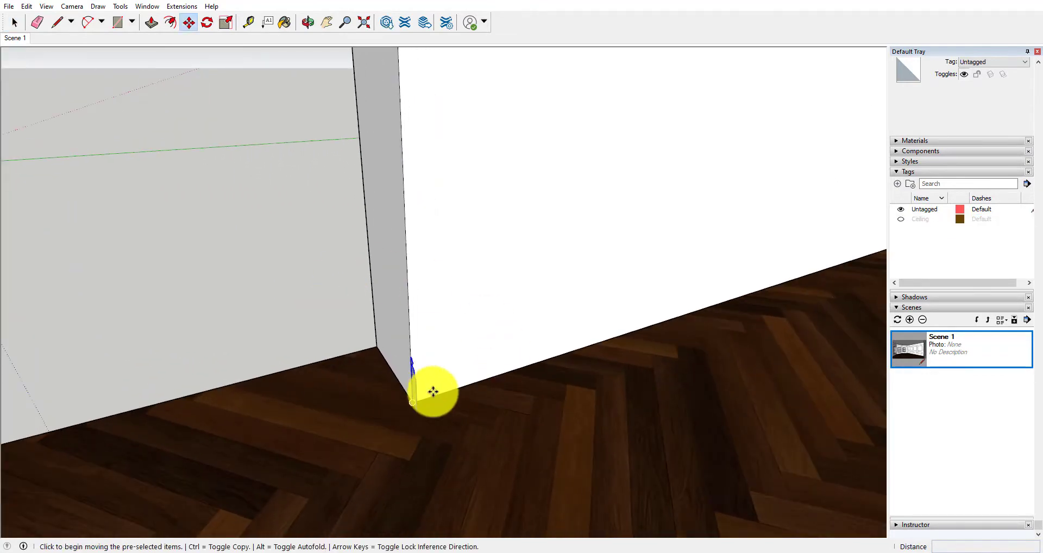
pyautogui.moveTo(431, 391); pyautogui.dragTo(601, 368, button='middle')
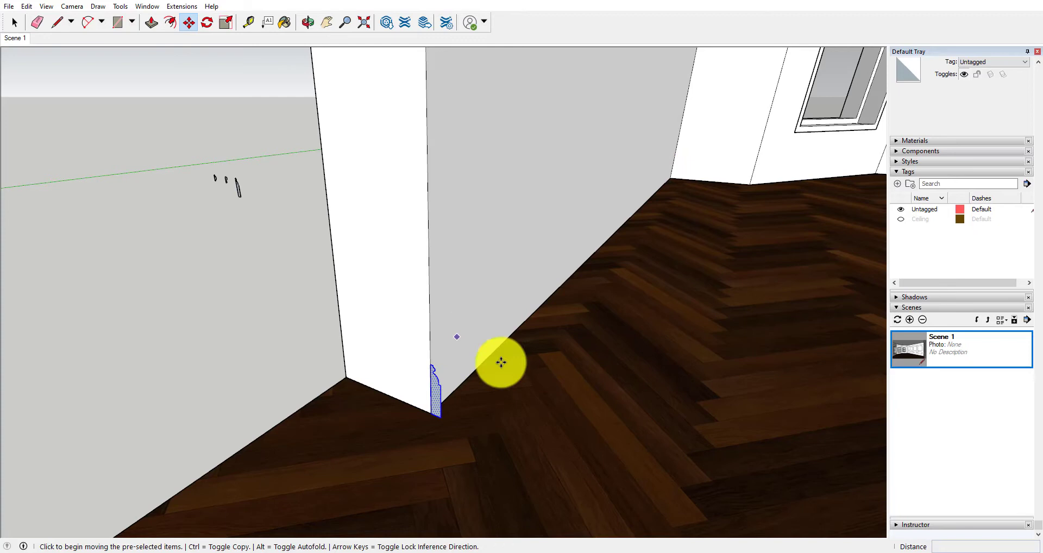
# - Select the connected floor edges along the inner walls around the room as the path for the skirting profile
pyautogui.click(14, 22)
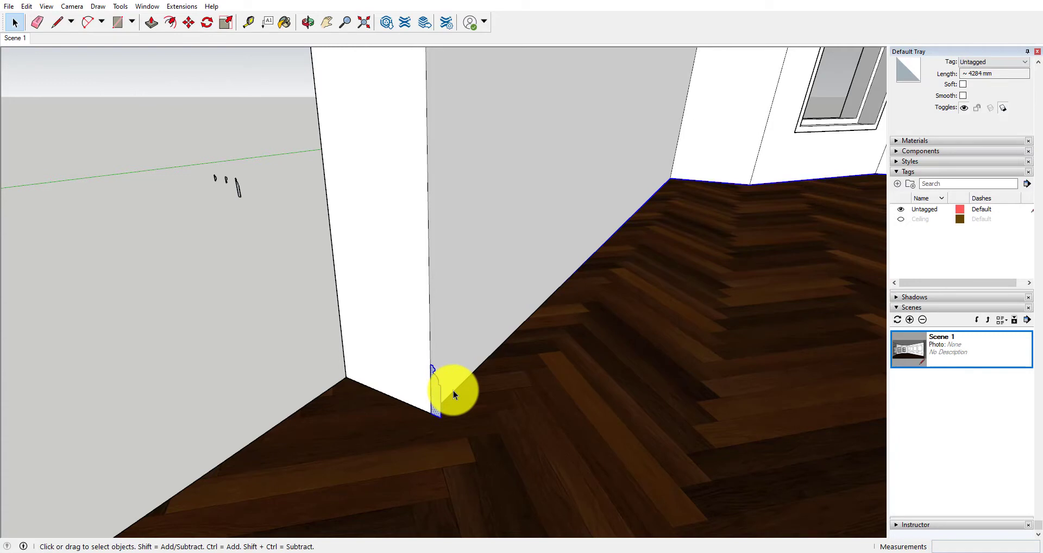
pyautogui.scroll(10, 551, 283)
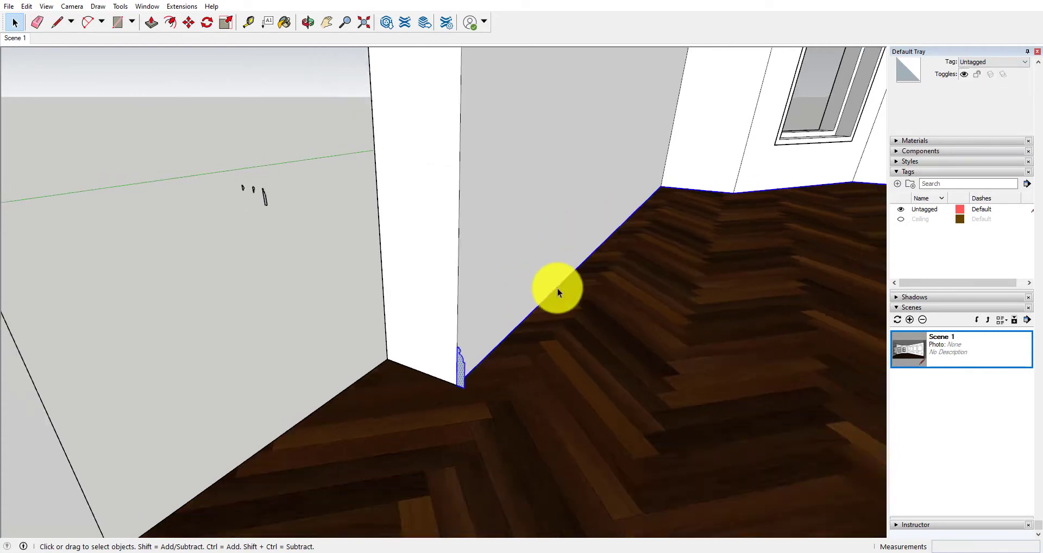
pyautogui.scroll(3, 327, 450)
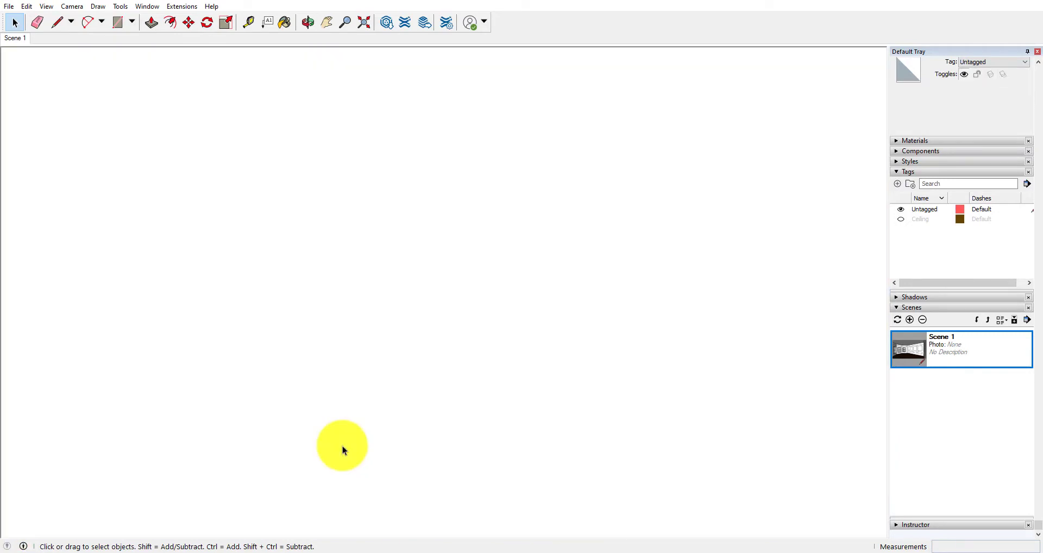
pyautogui.scroll(-12, 345, 447)
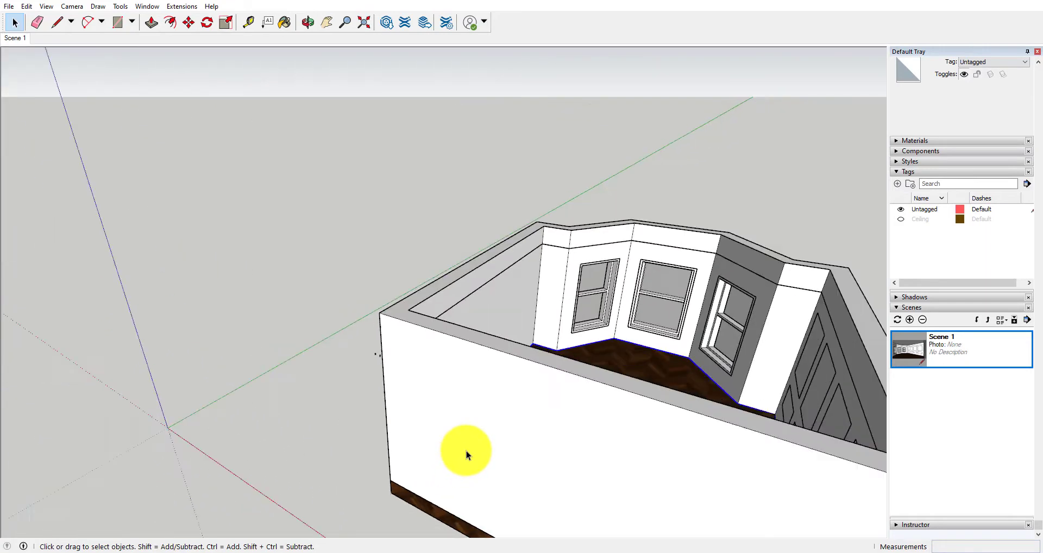
pyautogui.moveTo(623, 438); pyautogui.dragTo(584, 419, button='middle')
pyautogui.scroll(4, 428, 424)
pyautogui.scroll(6, 428, 423)
pyautogui.scroll(5, 383, 429)
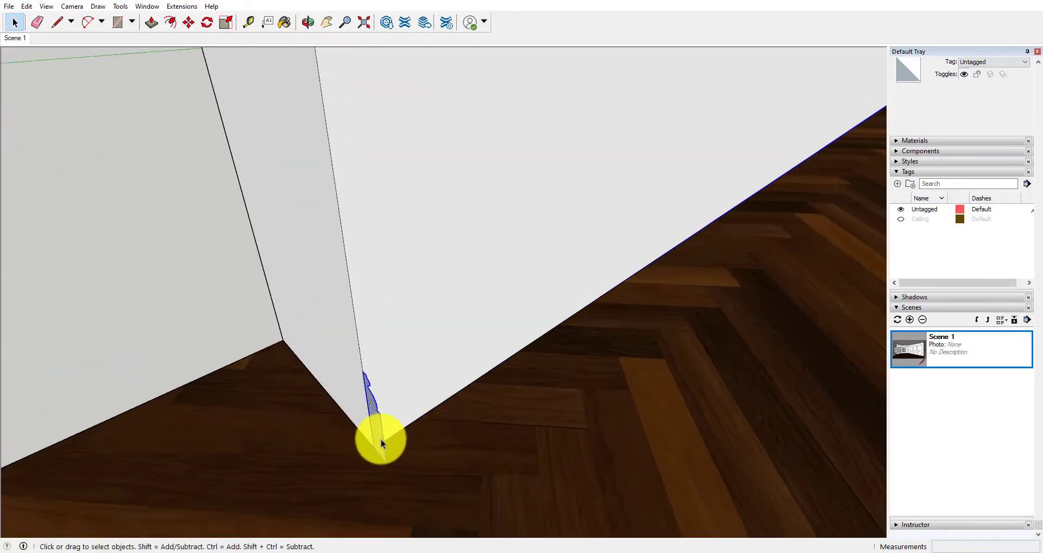
pyautogui.moveTo(380, 438); pyautogui.dragTo(419, 422, button='middle')
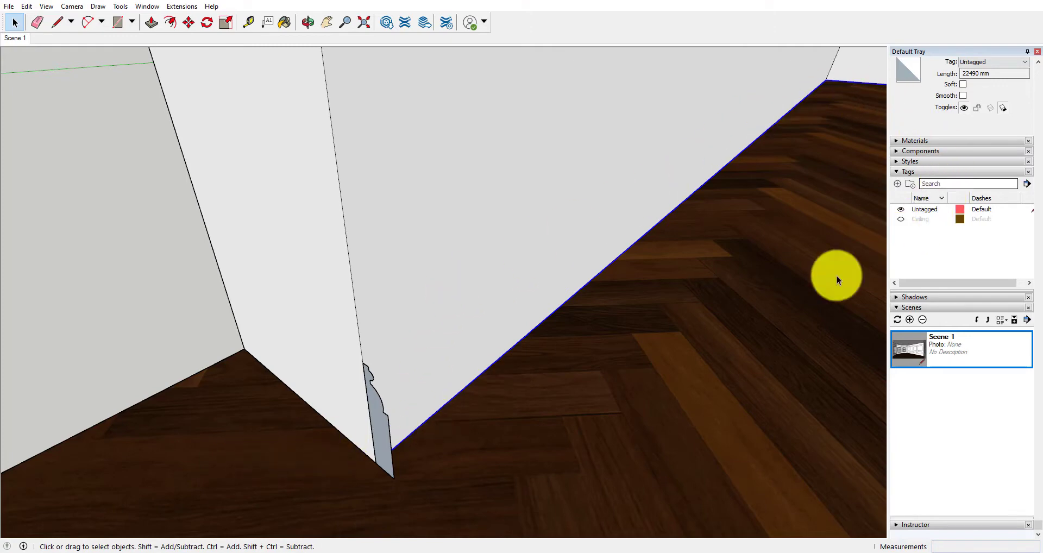
pyautogui.moveTo(637, 356); pyautogui.dragTo(341, 436, button='middle')
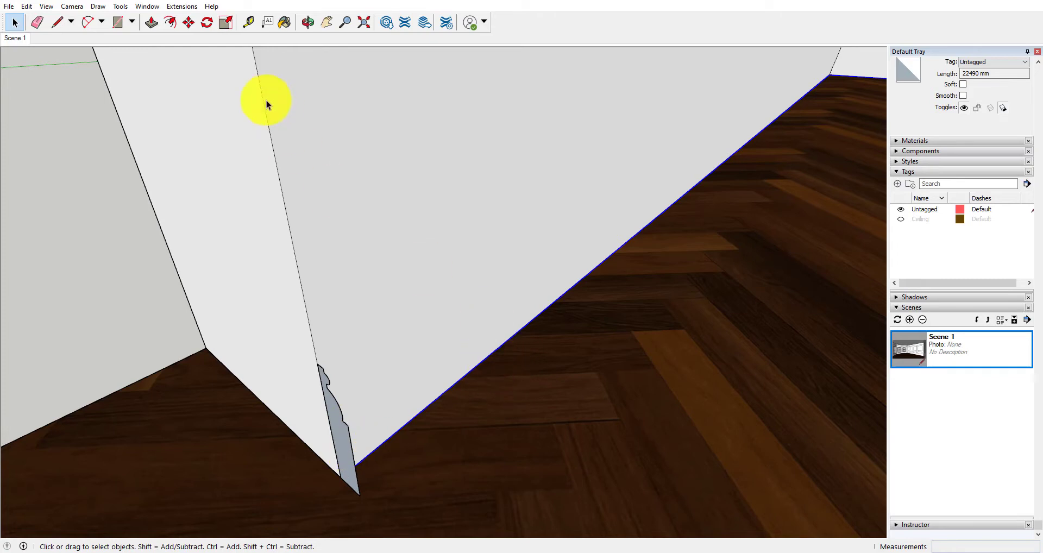
# - Extrude the skirting profile along the selected floor edges with the Follow Me tool
pyautogui.click(120, 8)
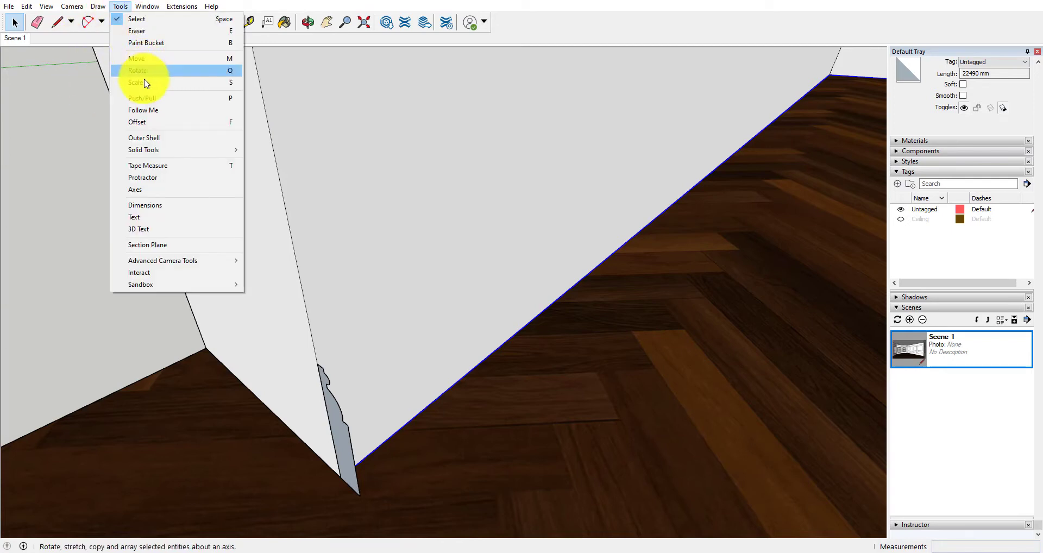
pyautogui.click(157, 110)
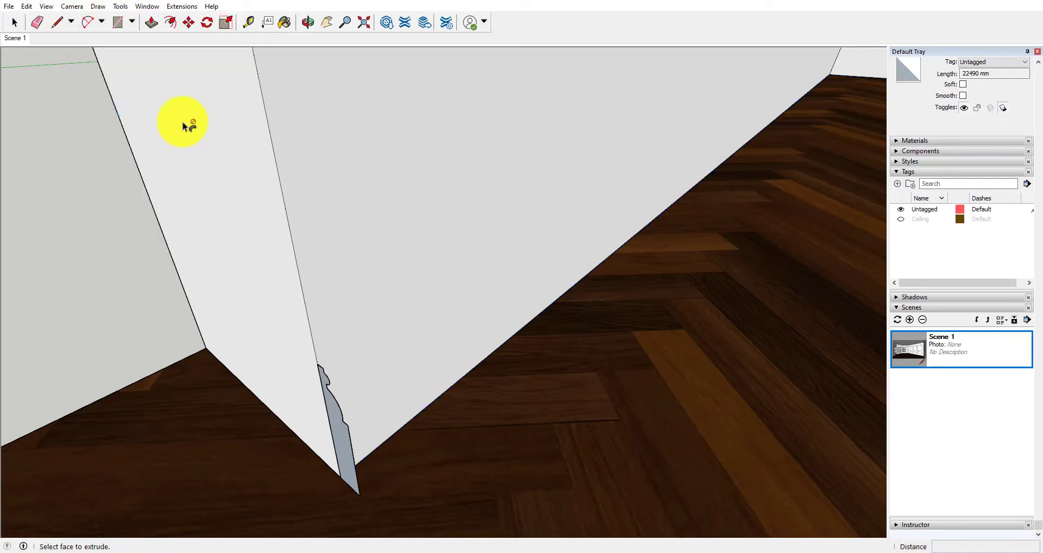
pyautogui.click(346, 447)
pyautogui.scroll(-2, 257, 396)
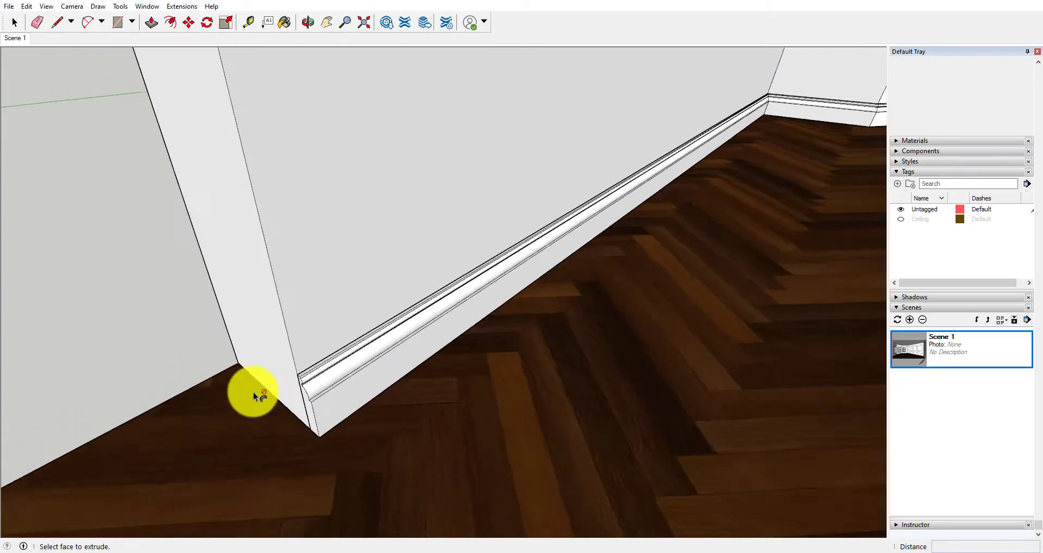
# - Inspect the skirting board around the room, including the panelled walls, the bay and both sides of the doorway
pyautogui.scroll(-10, 256, 395)
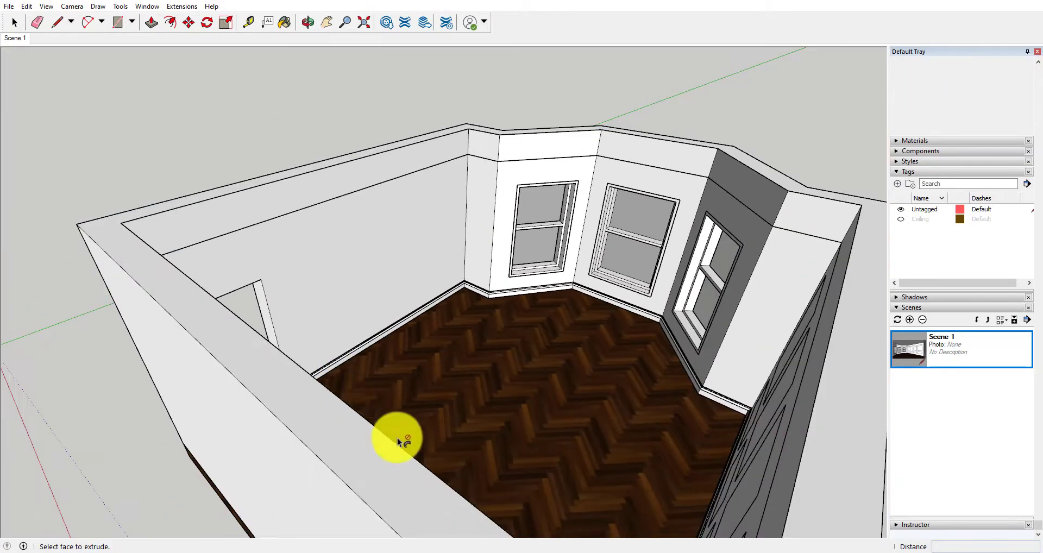
pyautogui.moveTo(400, 434); pyautogui.dragTo(92, 529, button='middle')
pyautogui.moveTo(498, 426); pyautogui.dragTo(2, 475, button='middle')
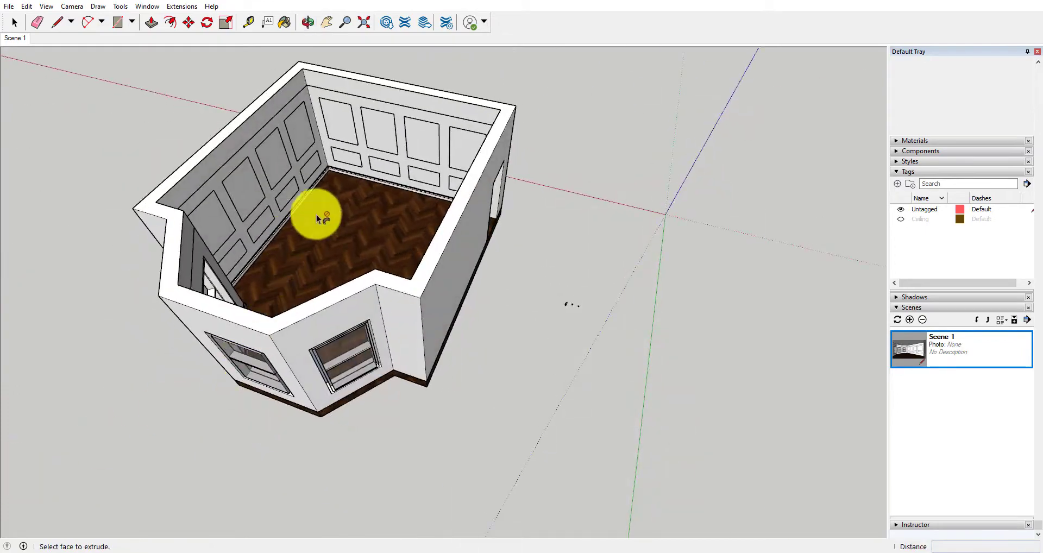
pyautogui.scroll(5, 317, 218)
pyautogui.moveTo(328, 184); pyautogui.dragTo(798, 233, button='middle')
pyautogui.moveTo(409, 280); pyautogui.dragTo(682, 321, button='middle')
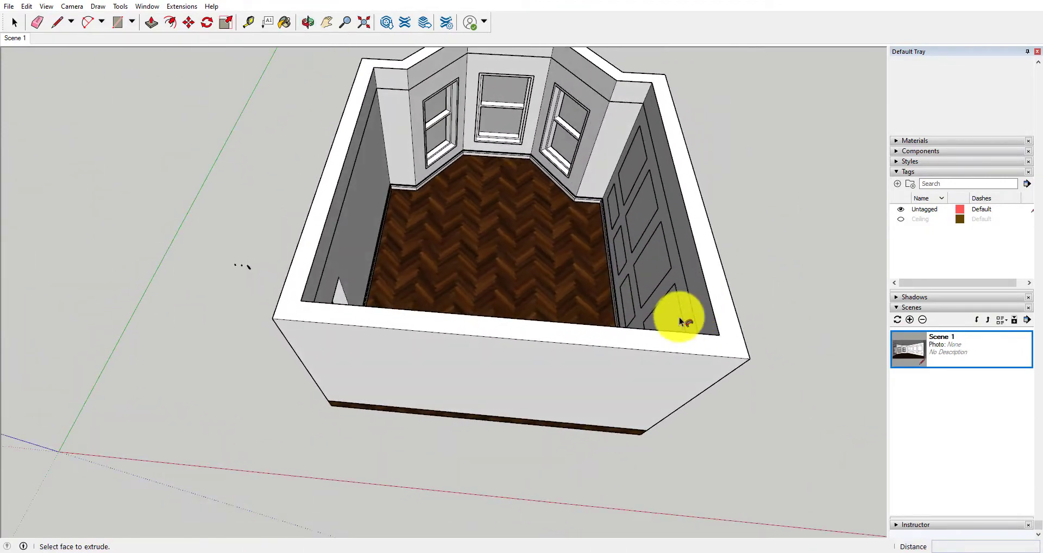
pyautogui.moveTo(489, 284); pyautogui.dragTo(221, 263, button='middle')
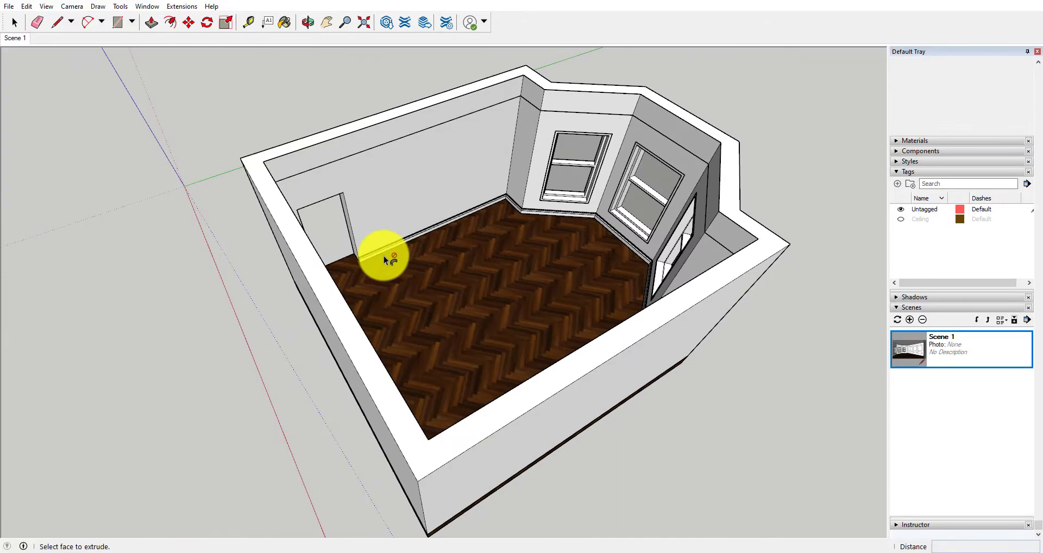
pyautogui.moveTo(385, 260); pyautogui.dragTo(582, 205, button='middle')
# - Select and copy the middle of the three small moulding profiles lying outside the room
pyautogui.press('space')
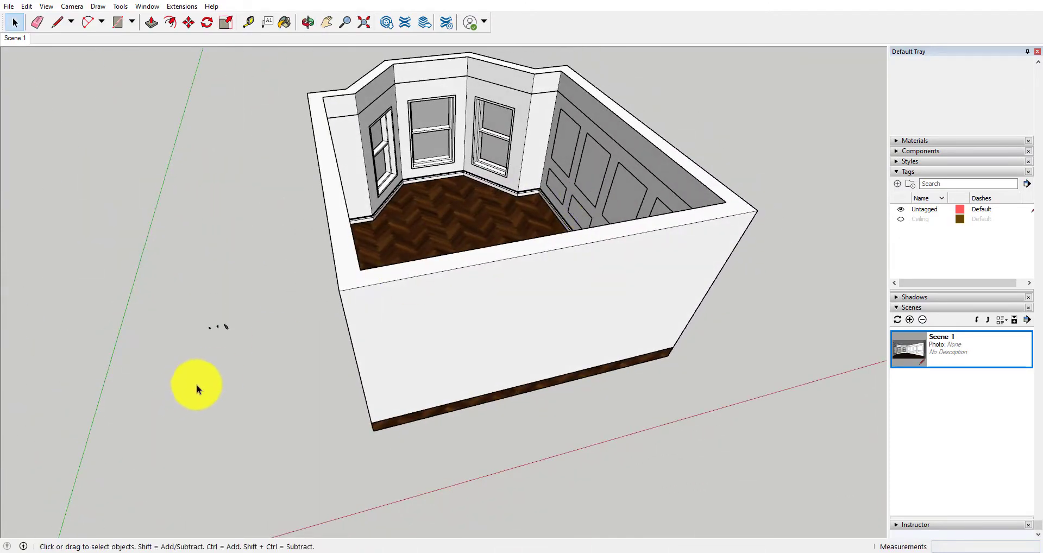
pyautogui.moveTo(198, 389); pyautogui.dragTo(664, 407, button='middle')
pyautogui.scroll(10, 685, 424)
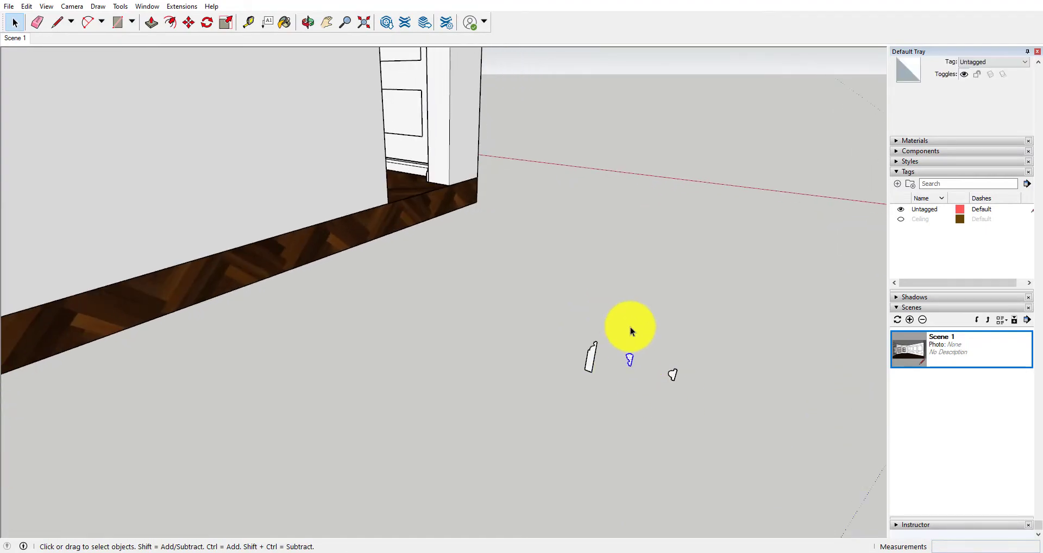
# - Paste the middle moulding profile on the upper wall line at the room corner beside the door opening
pyautogui.scroll(-10, 627, 337)
pyautogui.moveTo(568, 349); pyautogui.dragTo(740, 295, button='middle')
pyautogui.scroll(8, 531, 140)
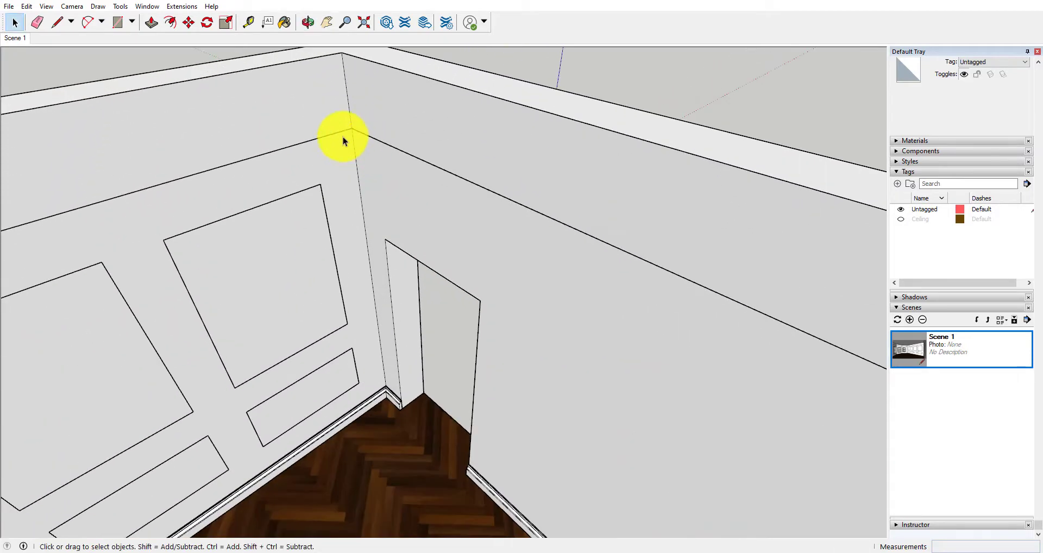
pyautogui.scroll(3, 347, 134)
pyautogui.hotkey('ctrl', 'v')
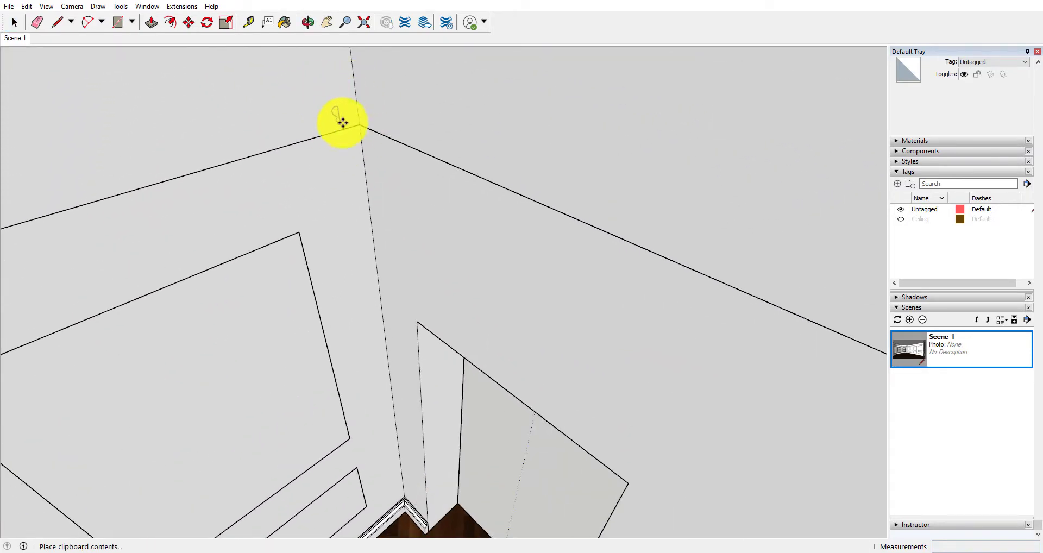
pyautogui.click(359, 123)
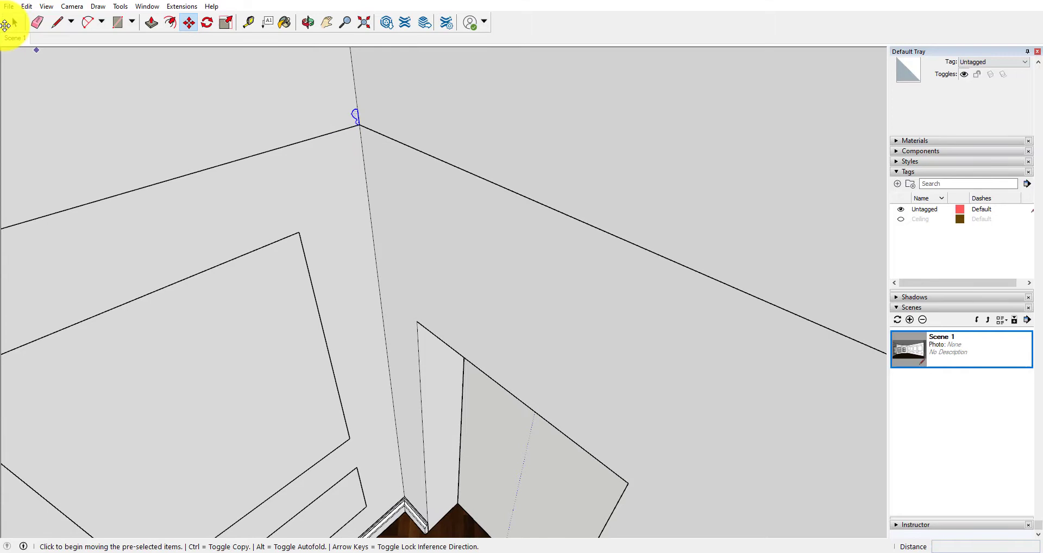
# - Select the upper wall line along the panelled wall beside the door and along the full door wall up to the bay
pyautogui.click(8, 23)
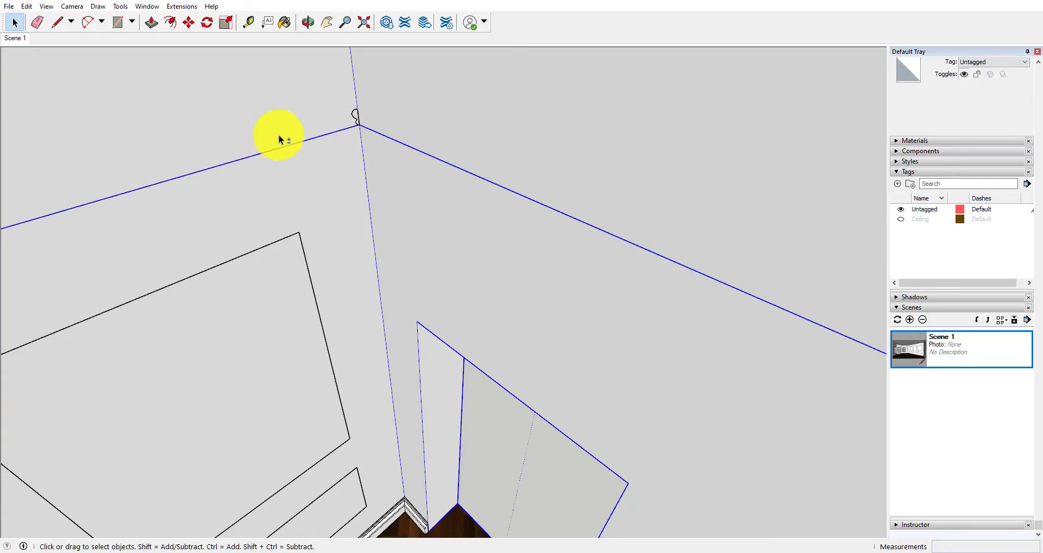
pyautogui.keyDown('shift'); pyautogui.click(248, 166); pyautogui.keyUp('shift')
pyautogui.scroll(-2, 248, 166)
pyautogui.moveTo(257, 233); pyautogui.dragTo(305, 323, button='middle')
pyautogui.scroll(-3, 38, 283)
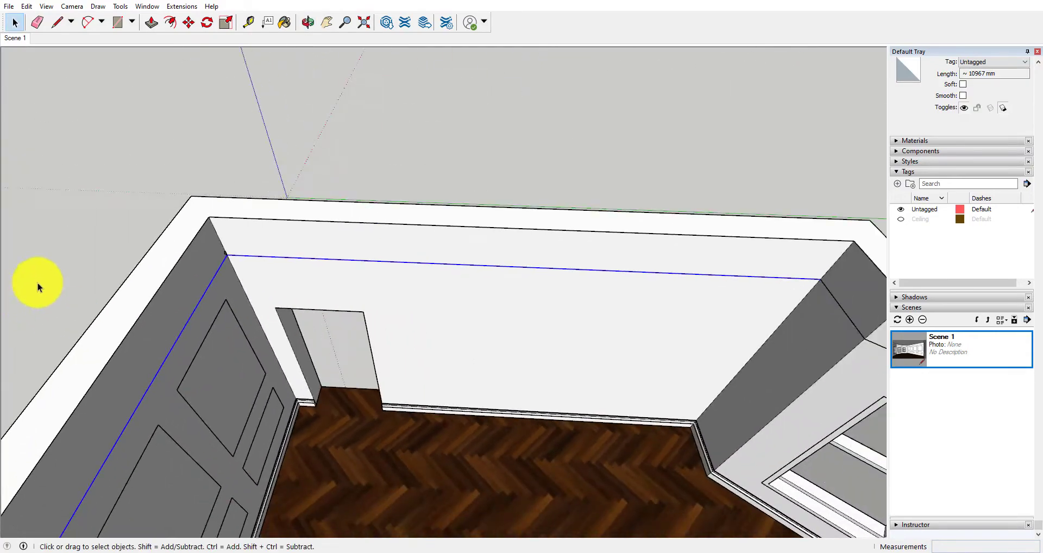
pyautogui.scroll(-3, 226, 309)
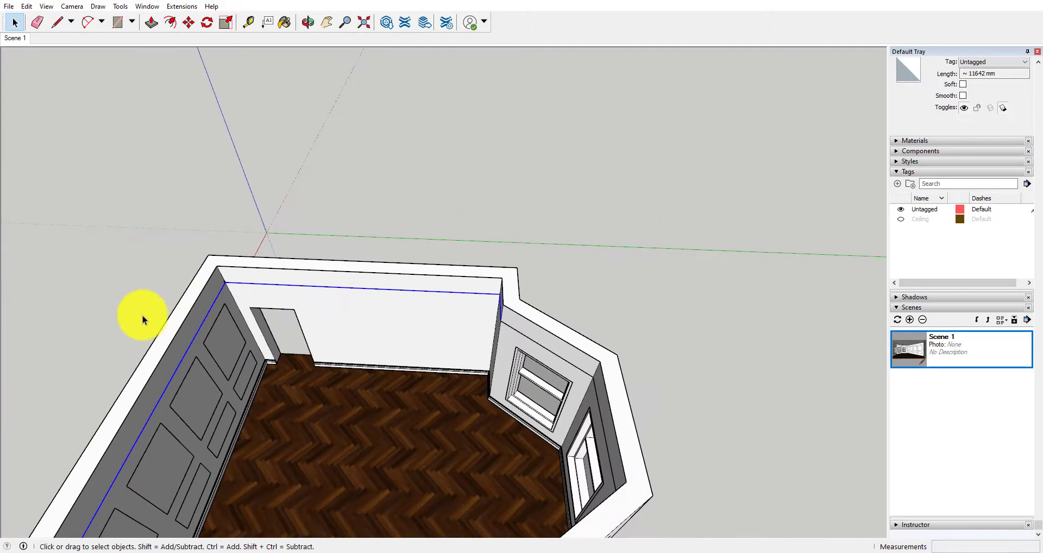
pyautogui.moveTo(143, 320); pyautogui.dragTo(586, 272, button='middle')
pyautogui.scroll(5, 542, 261)
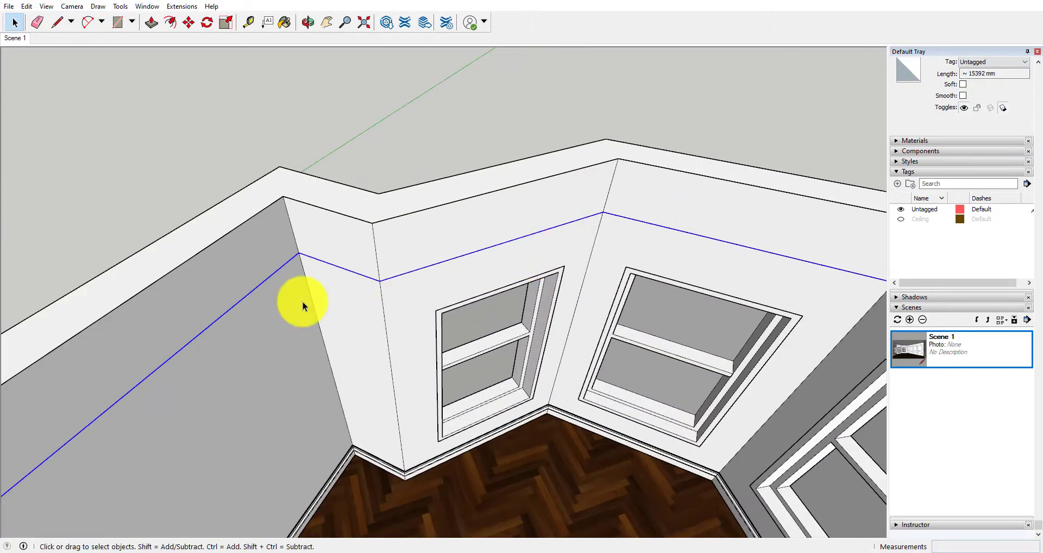
# - Add the remaining upper wall lines of the bay and the second panelled wall to the selection
pyautogui.scroll(-3, 220, 323)
pyautogui.moveTo(28, 335); pyautogui.dragTo(607, 317, button='middle')
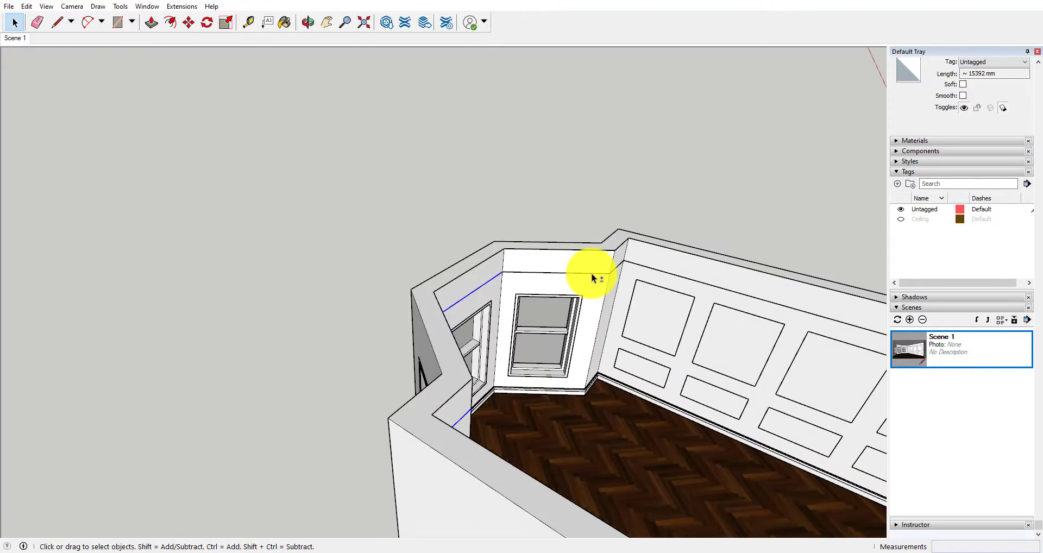
pyautogui.keyDown('shift'); pyautogui.click(610, 273); pyautogui.keyUp('shift')
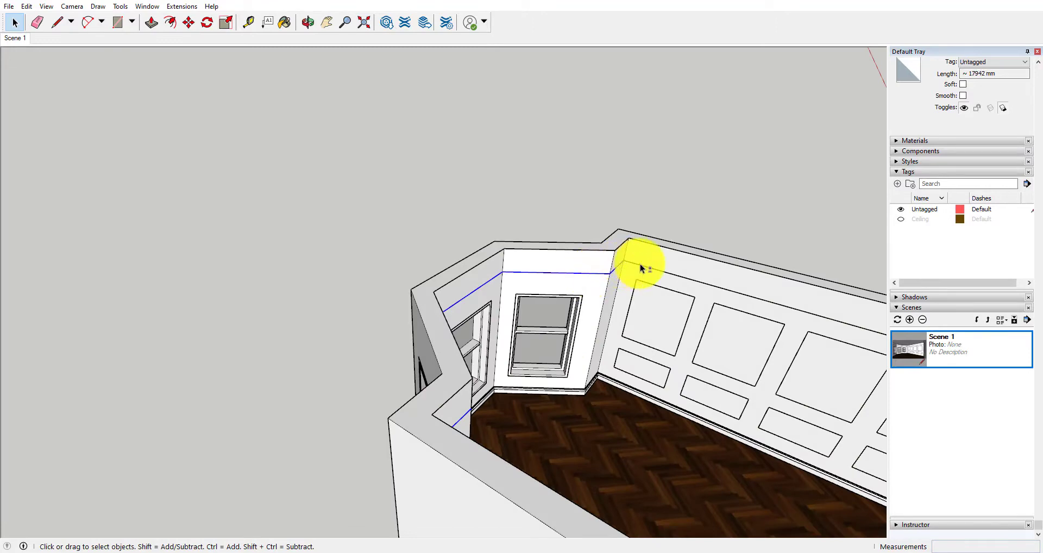
pyautogui.keyDown('shift'); pyautogui.click(644, 269); pyautogui.keyUp('shift')
pyautogui.scroll(-5, 305, 275)
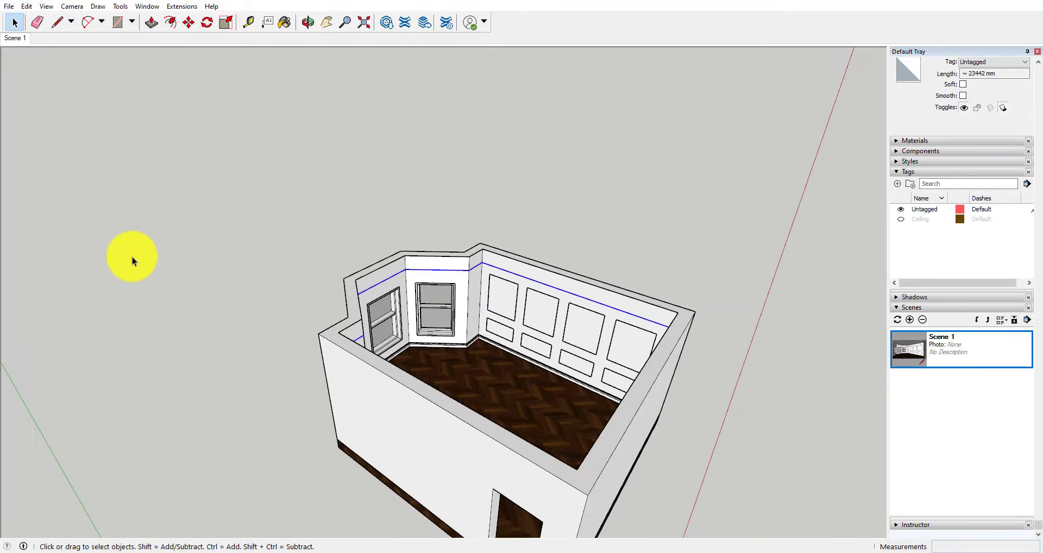
# - Extrude the moulding profile at the door-side corner along the selected upper wall lines with the Follow Me tool
pyautogui.moveTo(133, 256); pyautogui.dragTo(766, 319, button='middle')
pyautogui.moveTo(333, 330); pyautogui.dragTo(820, 342, button='middle')
pyautogui.scroll(6, 351, 229)
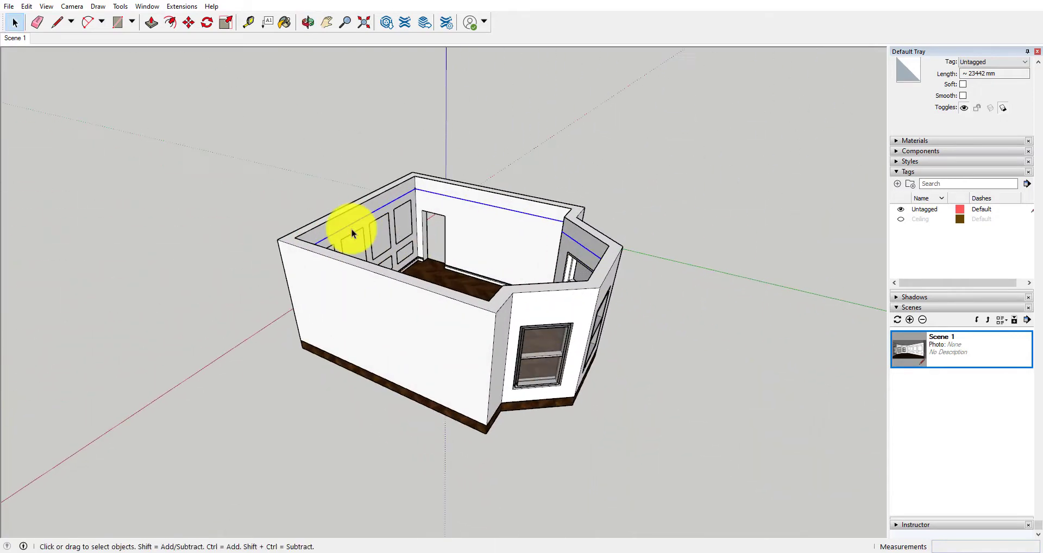
pyautogui.scroll(2, 458, 107)
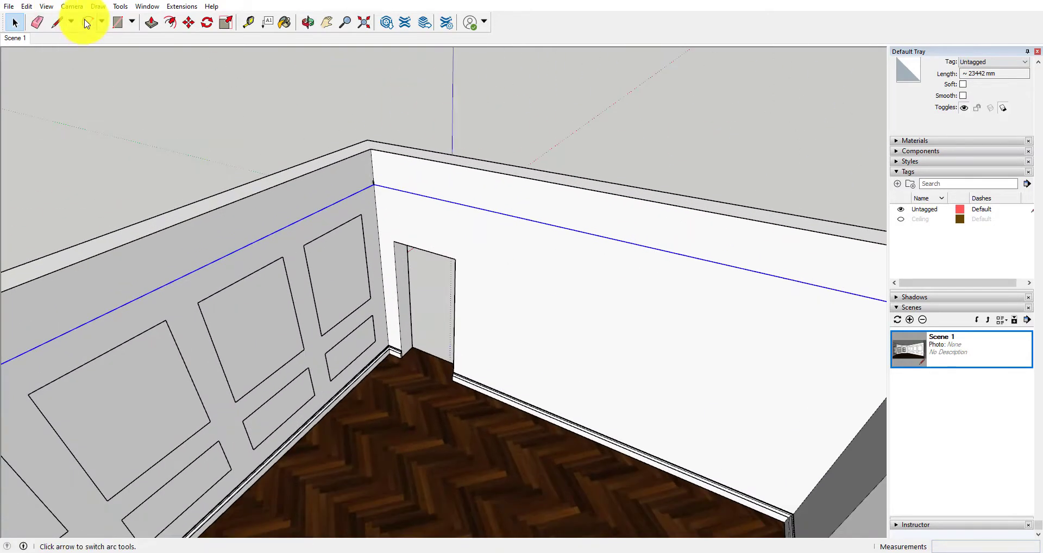
pyautogui.click(128, 8)
pyautogui.click(161, 98)
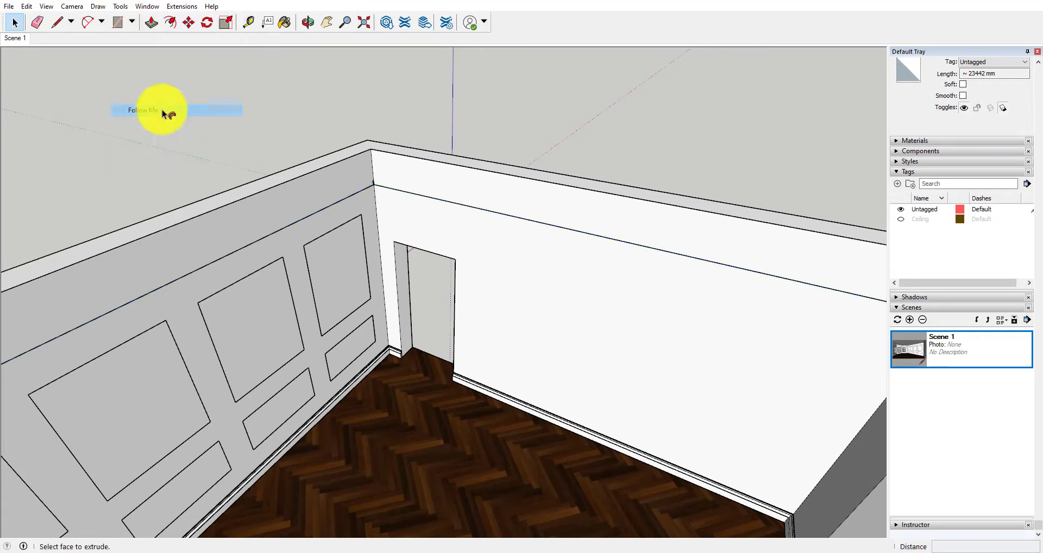
pyautogui.scroll(3, 361, 191)
pyautogui.scroll(3, 361, 185)
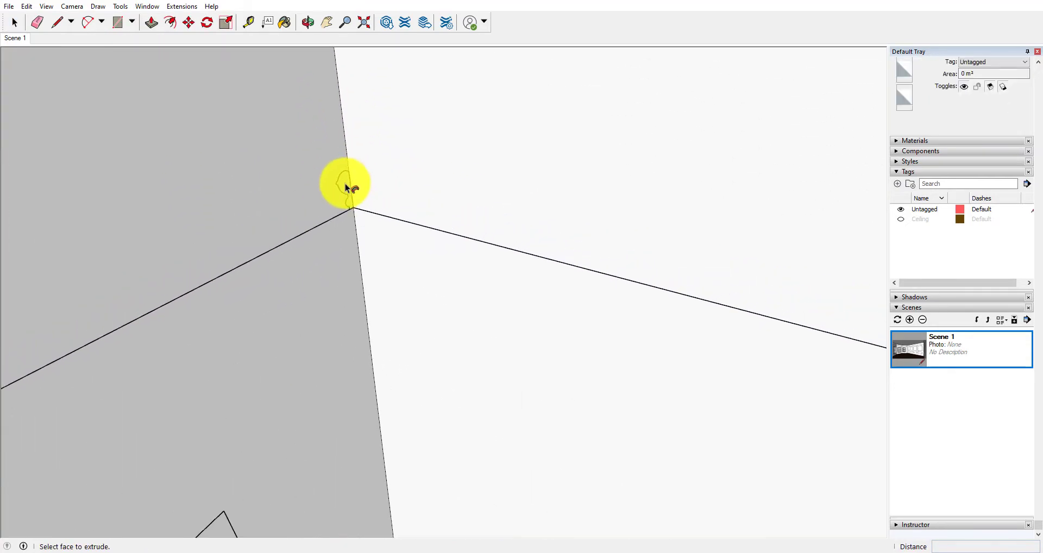
pyautogui.scroll(-5, 357, 240)
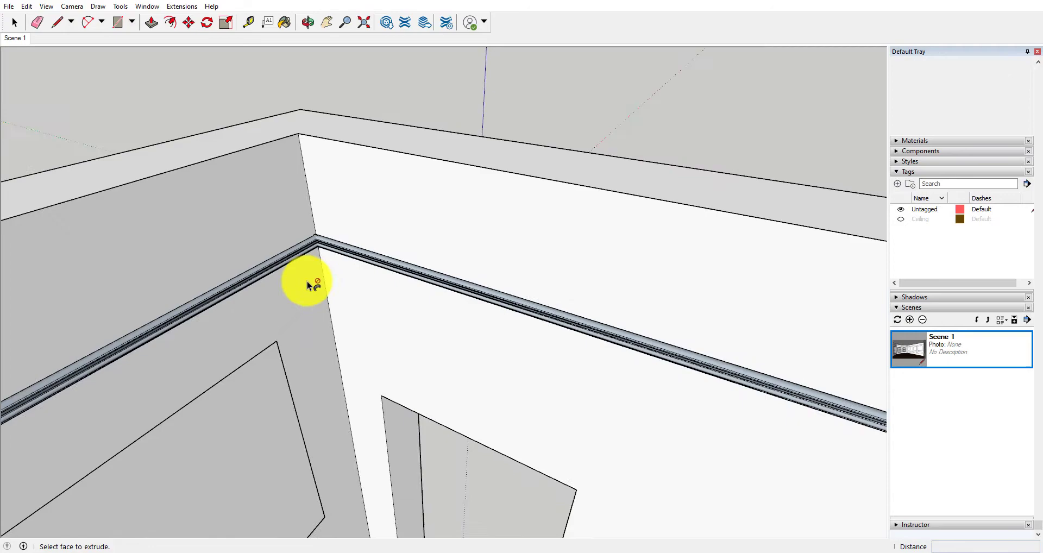
# - Inspect the upper wall moulding around the bay and the panelled walls from inside and outside the room
pyautogui.scroll(-6, 371, 303)
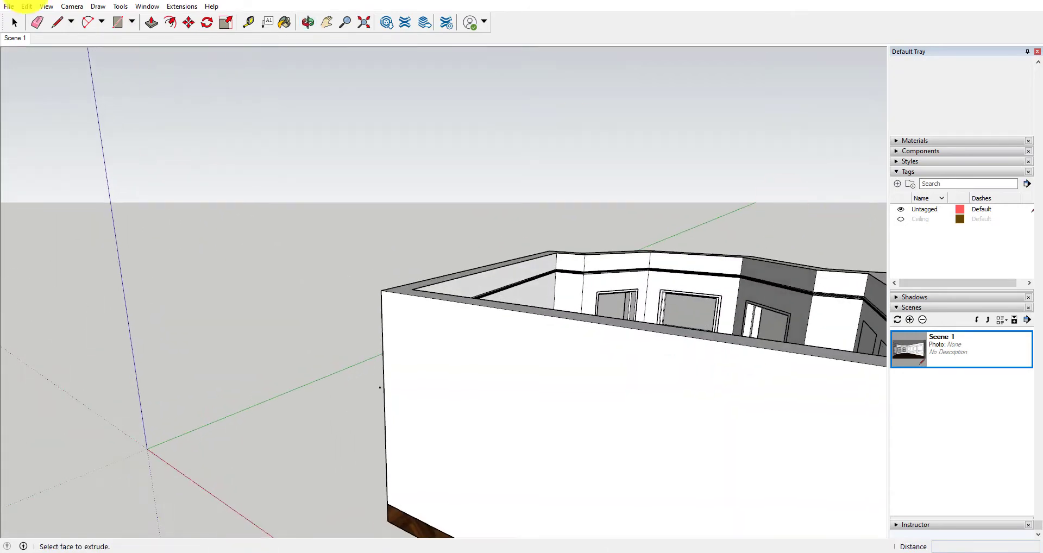
pyautogui.click(15, 23)
pyautogui.scroll(3, 728, 293)
pyautogui.scroll(3, 421, 306)
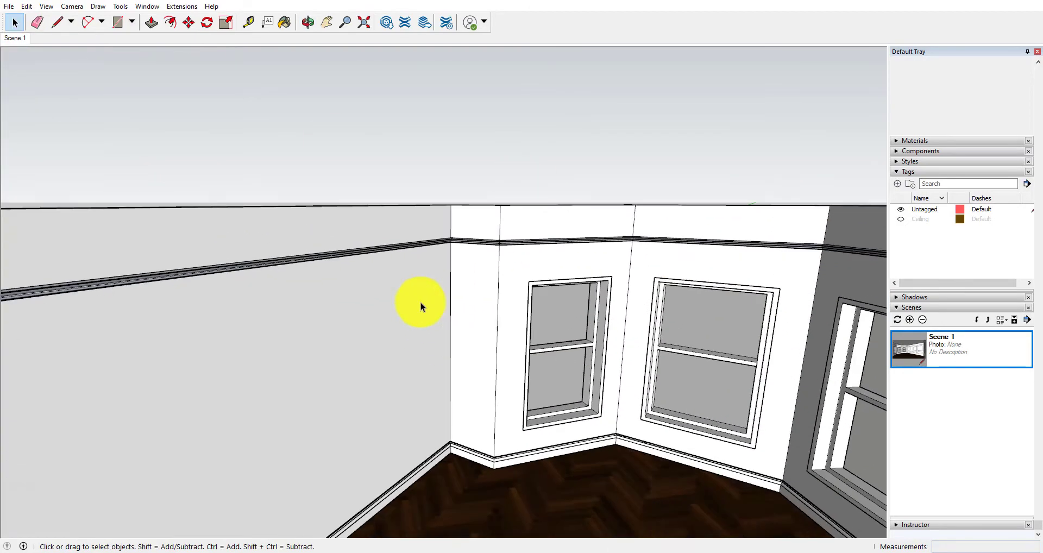
pyautogui.moveTo(518, 214)
pyautogui.mouseDown(button='middle')
pyautogui.moveTo(308, 275)
pyautogui.moveTo(161, 239)
pyautogui.moveTo(593, 297)
pyautogui.moveTo(209, 311)
pyautogui.moveTo(668, 344)
pyautogui.moveTo(303, 267)
pyautogui.mouseUp(button='middle')
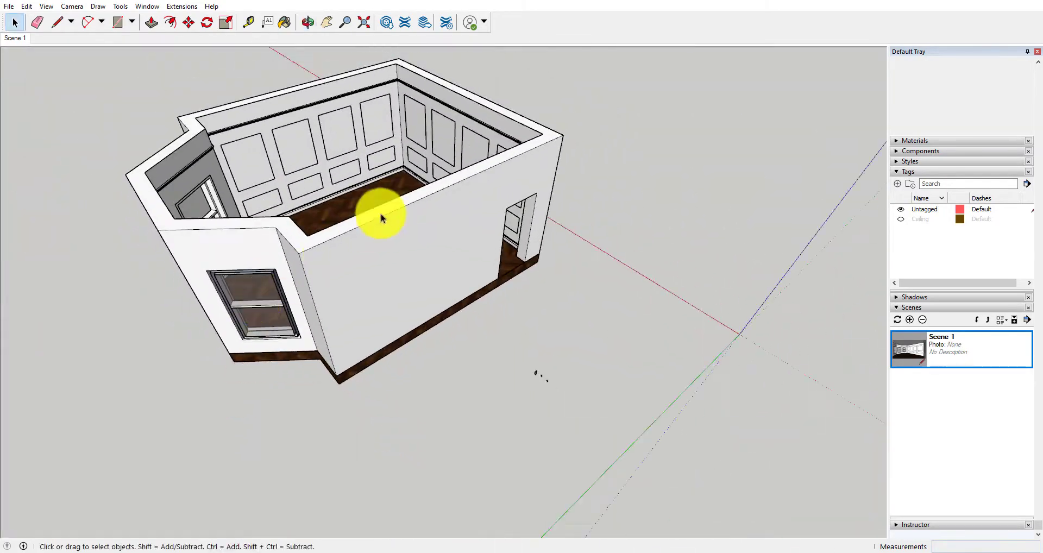
pyautogui.moveTo(382, 218); pyautogui.dragTo(549, 260, button='middle')
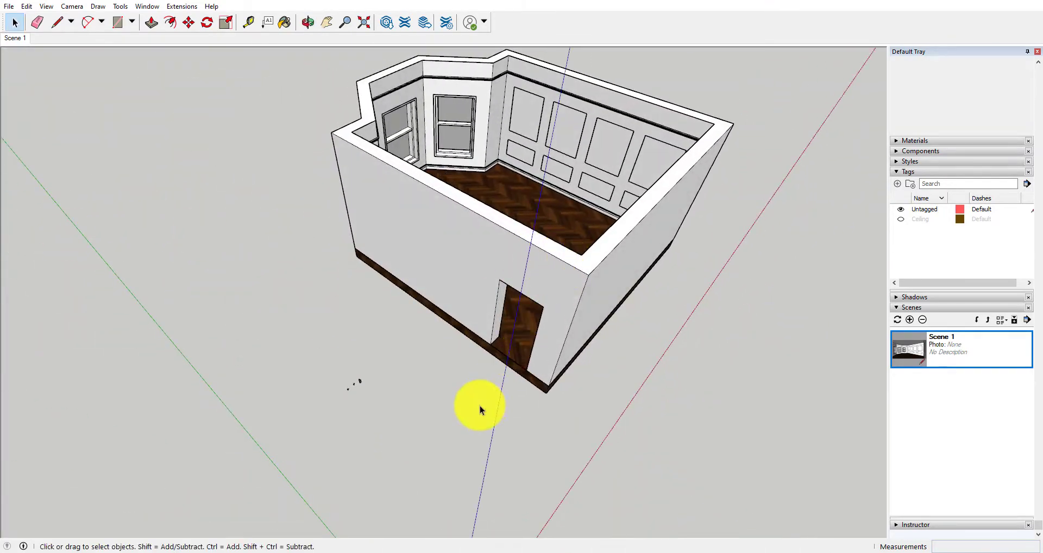
pyautogui.scroll(5, 374, 438)
pyautogui.scroll(-6, 357, 380)
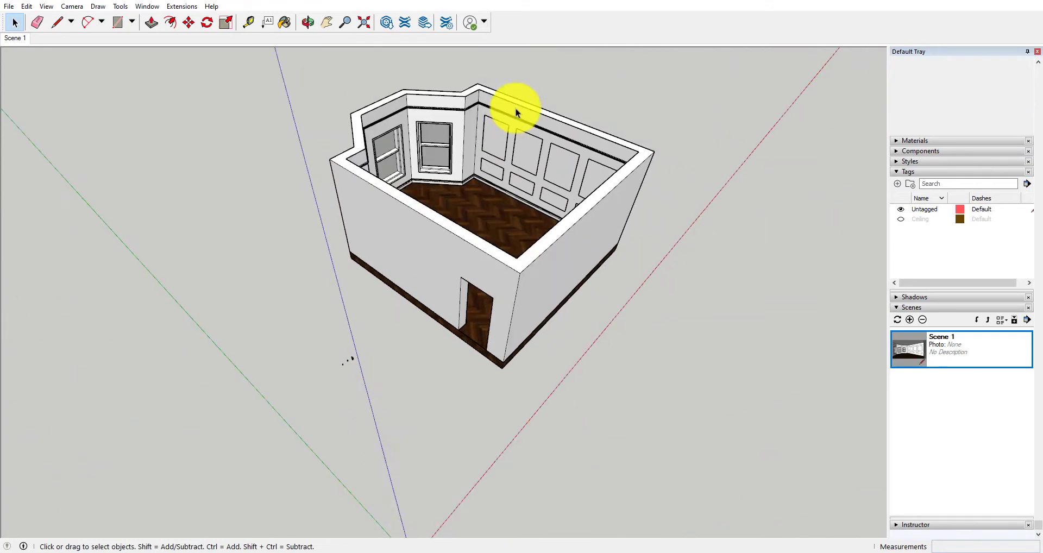
# - Examine the upper and lower rectangular panels on both panelled walls
pyautogui.click(503, 134)
pyautogui.moveTo(503, 174); pyautogui.dragTo(435, 140, button='middle')
pyautogui.click(435, 139)
pyautogui.scroll(5, 438, 142)
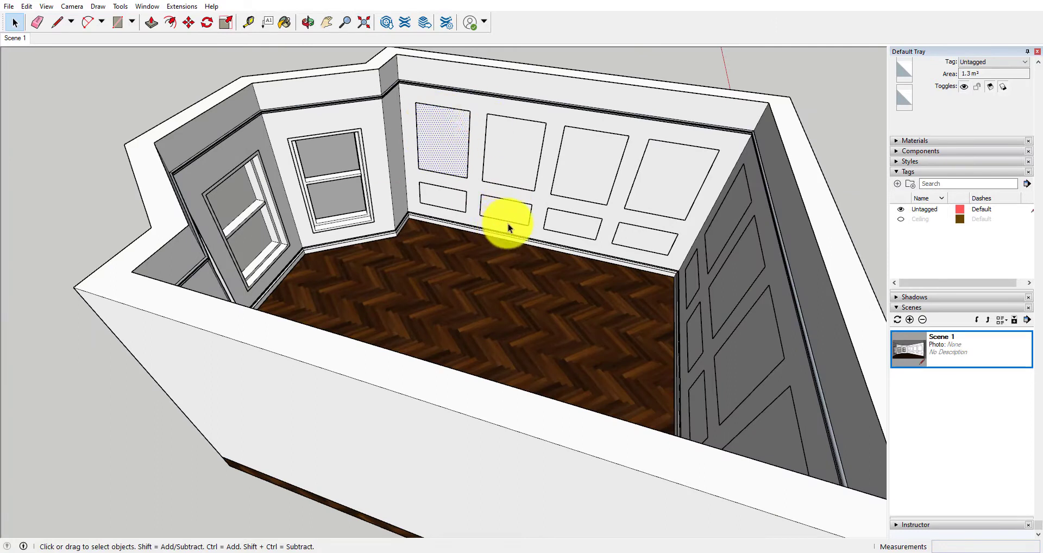
pyautogui.click(433, 198)
pyautogui.click(521, 216)
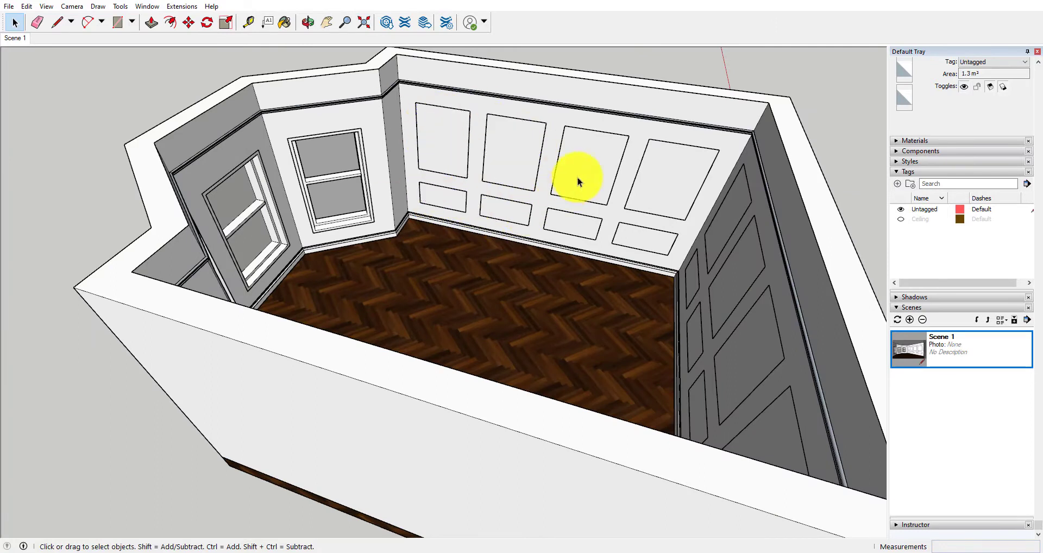
pyautogui.click(582, 228)
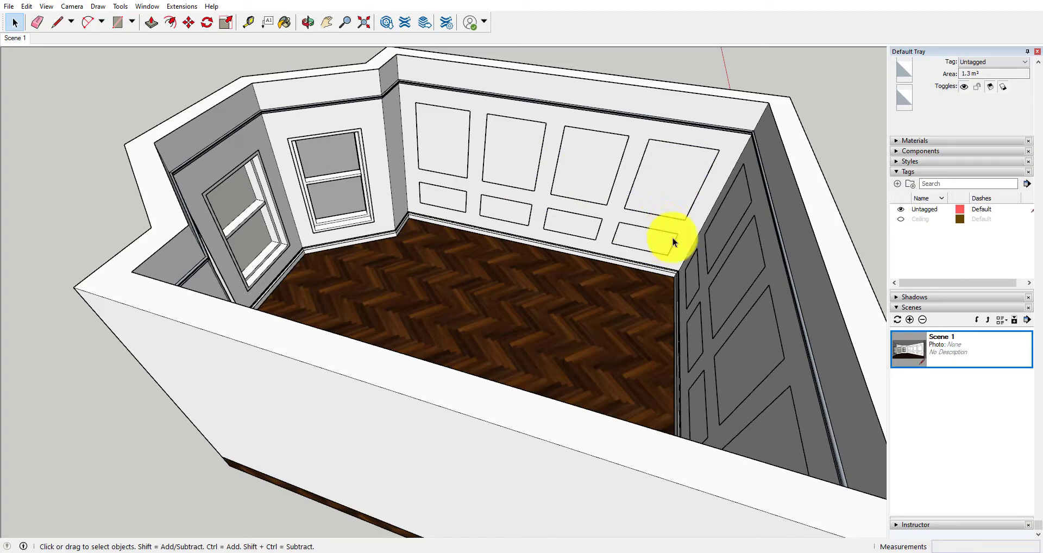
pyautogui.click(697, 347)
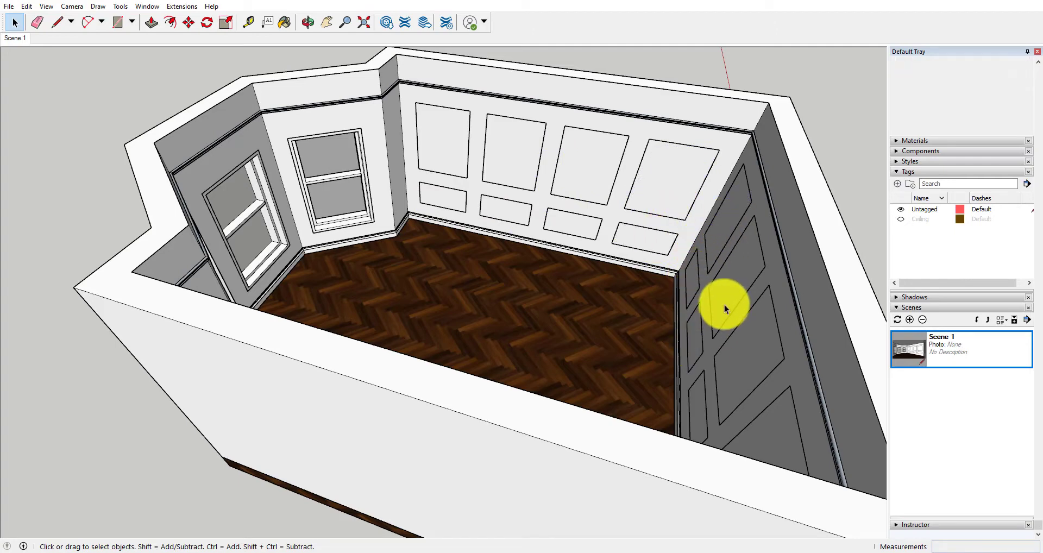
# - Select and copy the small moulding profile farthest from the tall skirting profile outside the room
pyautogui.scroll(-3, 755, 435)
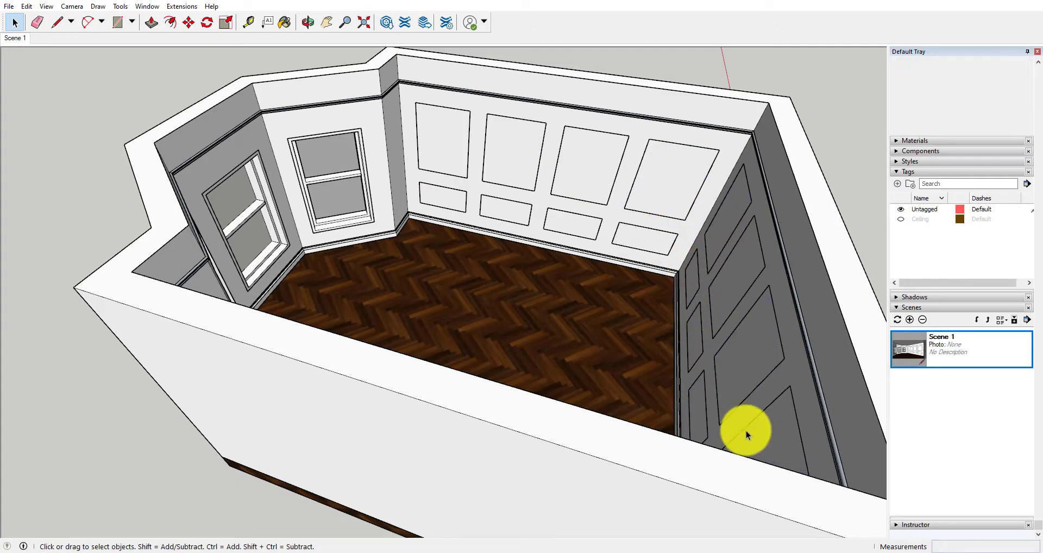
pyautogui.moveTo(741, 434); pyautogui.dragTo(671, 326, button='middle')
pyautogui.moveTo(559, 295); pyautogui.dragTo(818, 282, button='middle')
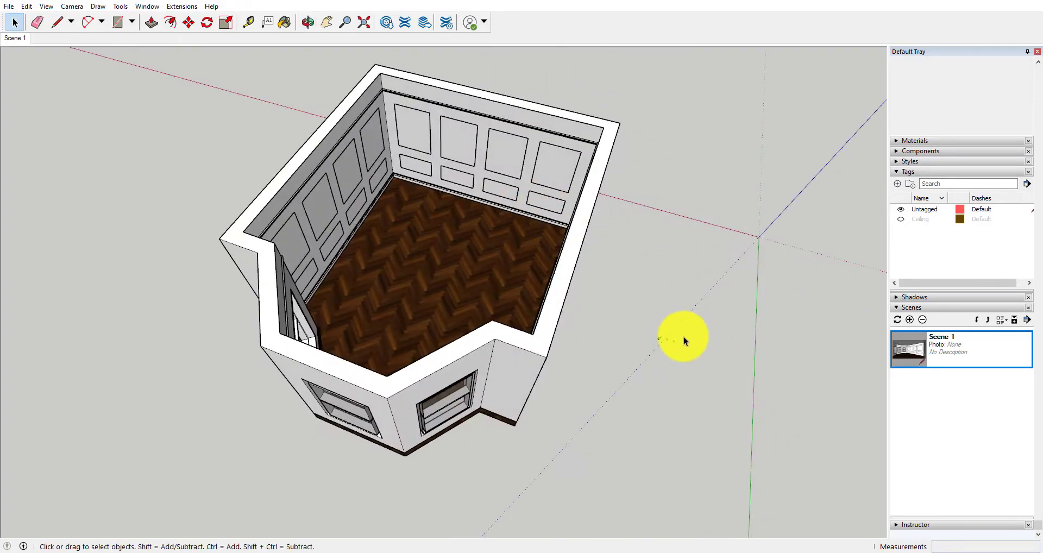
pyautogui.scroll(3, 684, 339)
pyautogui.scroll(3, 681, 345)
pyautogui.moveTo(677, 351); pyautogui.dragTo(670, 211, button='middle')
pyautogui.scroll(4, 675, 305)
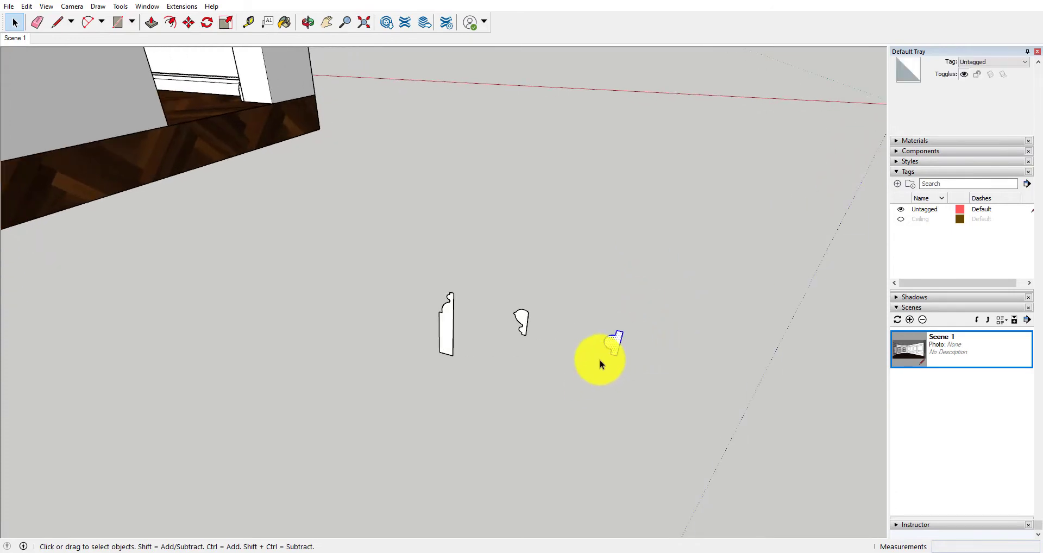
pyautogui.scroll(-4, 597, 361)
pyautogui.moveTo(596, 356)
pyautogui.mouseDown(button='middle')
pyautogui.moveTo(442, 256)
pyautogui.moveTo(459, 418)
pyautogui.mouseUp(button='middle')
pyautogui.scroll(-5, 461, 416)
pyautogui.moveTo(577, 414)
pyautogui.mouseDown(button='middle')
pyautogui.moveTo(625, 336)
pyautogui.moveTo(622, 387)
pyautogui.mouseUp(button='middle')
pyautogui.scroll(8, 507, 438)
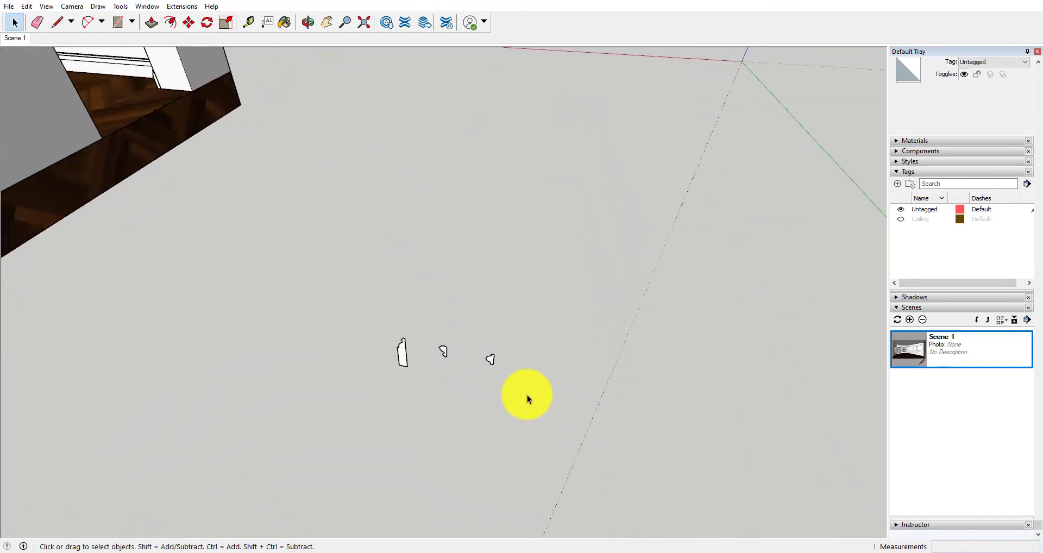
pyautogui.moveTo(486, 309); pyautogui.dragTo(439, 392)
pyautogui.hotkey('ctrl', 'c')
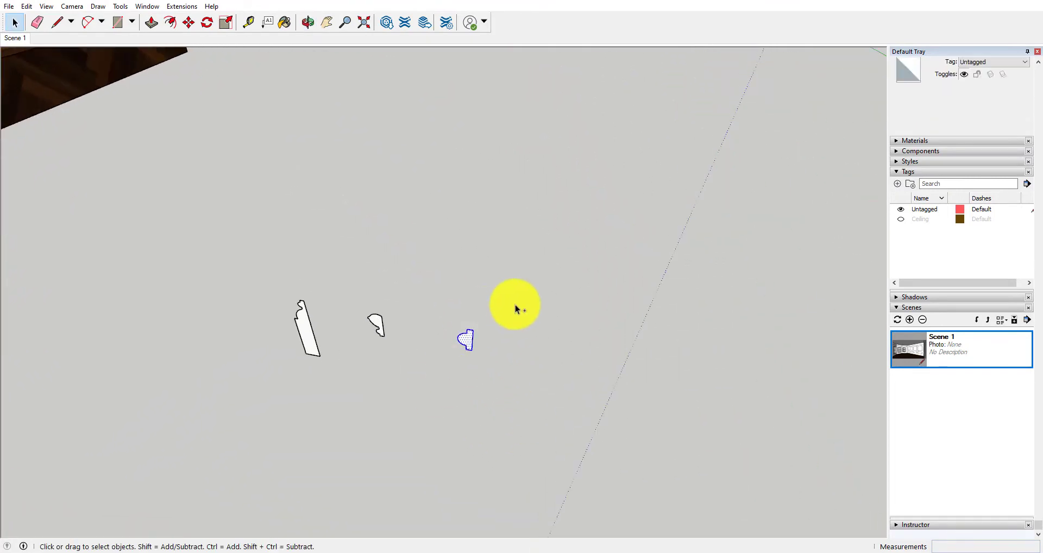
# - Paste a duplicate of the small profile beside the original and flip it along the red direction
pyautogui.hotkey('ctrl', 'v')
pyautogui.click(520, 345)
pyautogui.rightClick(517, 342)
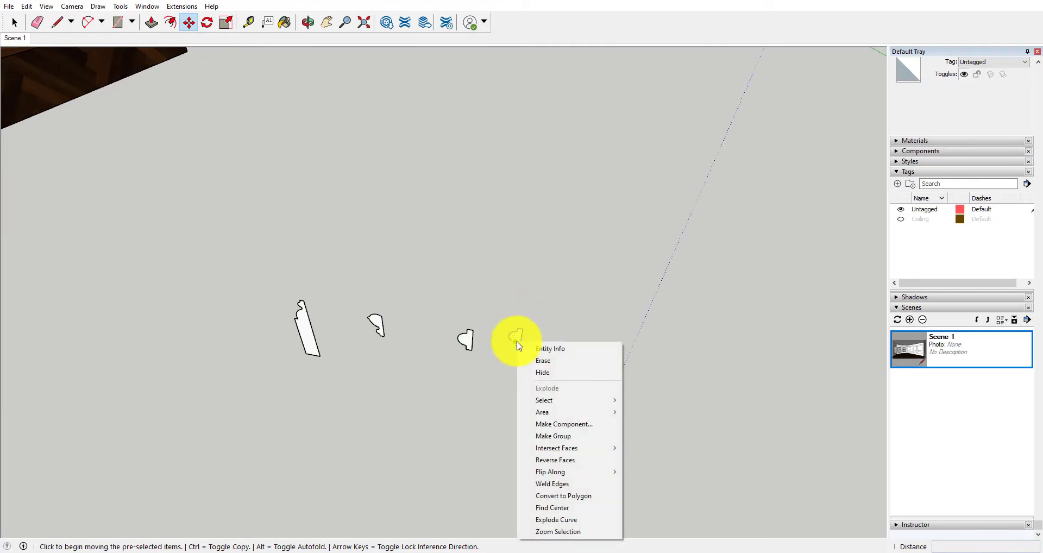
pyautogui.moveTo(581, 478)
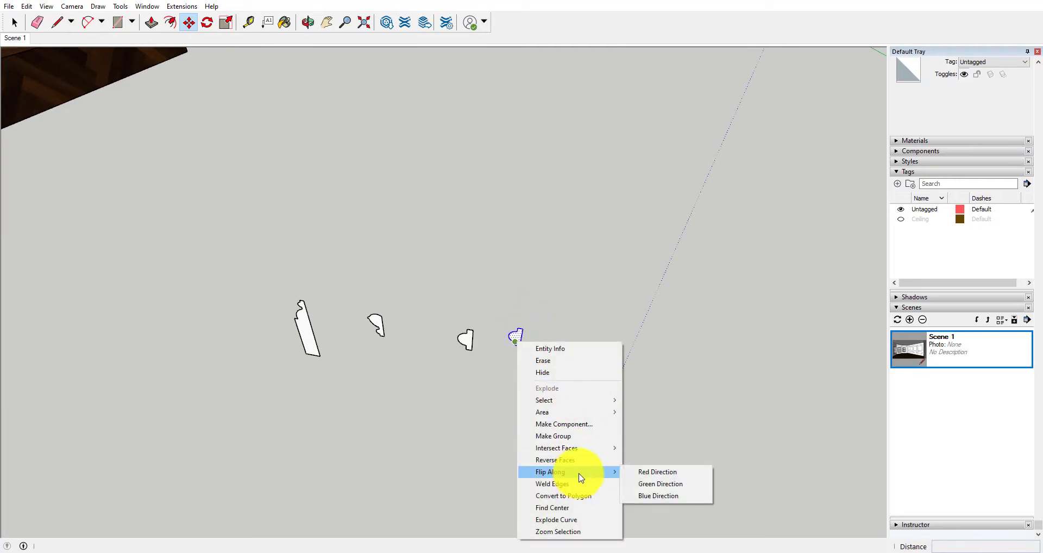
pyautogui.click(634, 472)
pyautogui.scroll(1, 520, 361)
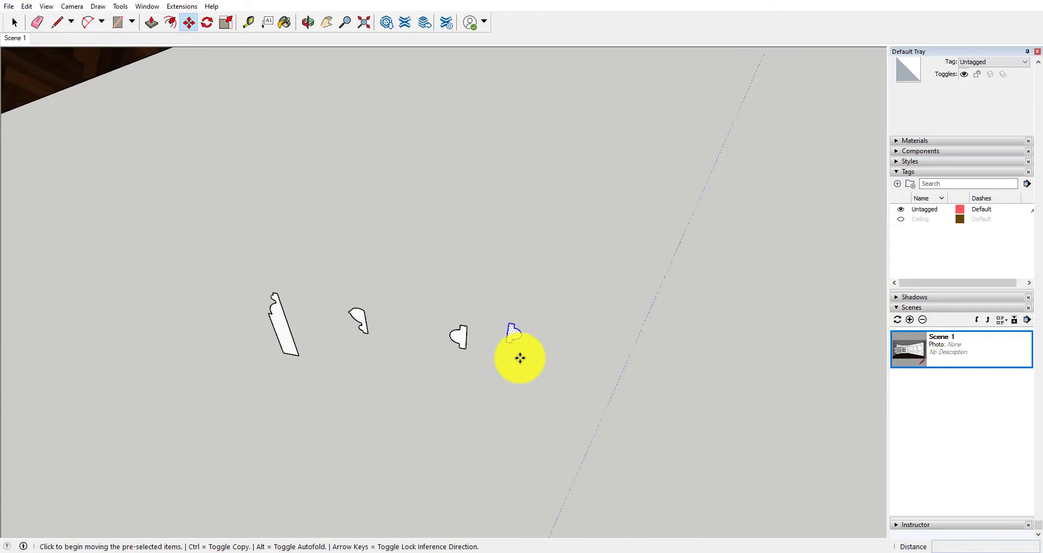
pyautogui.scroll(-4, 517, 363)
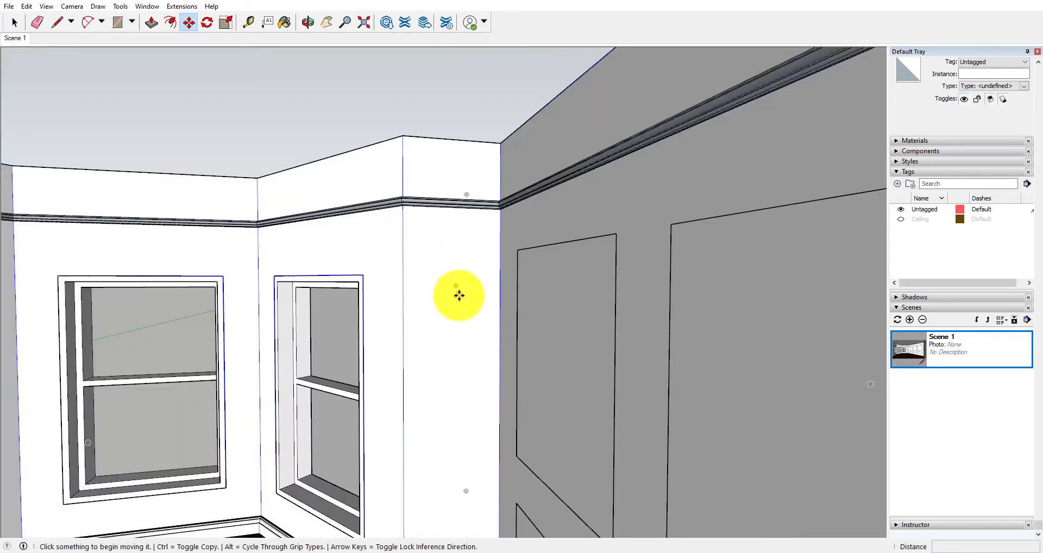
# - Paste the flipped profile on the narrow wall between the bay window and the panelled wall
pyautogui.hotkey('ctrl', 'v')
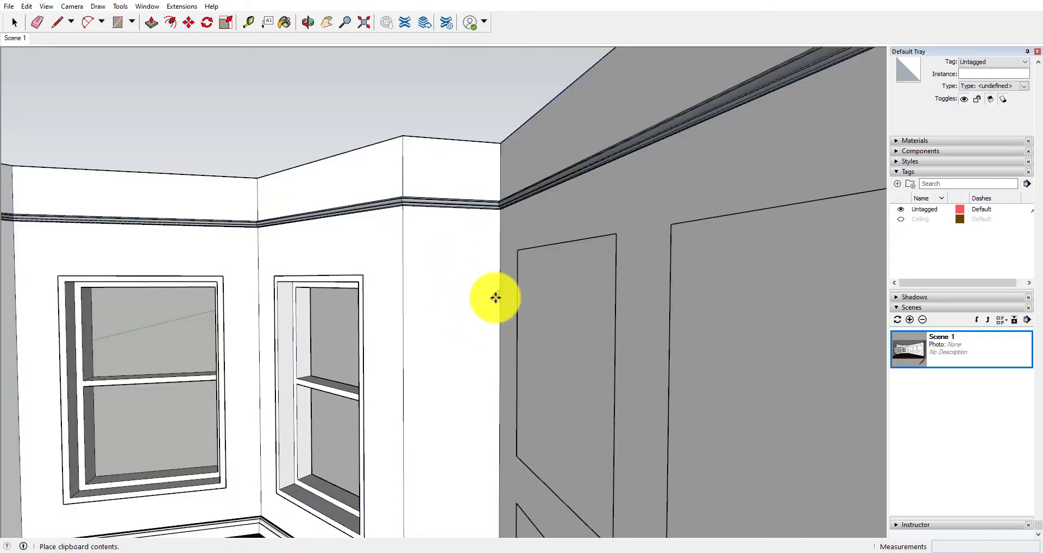
pyautogui.scroll(1, 513, 294)
pyautogui.scroll(3, 513, 294)
pyautogui.click(386, 328)
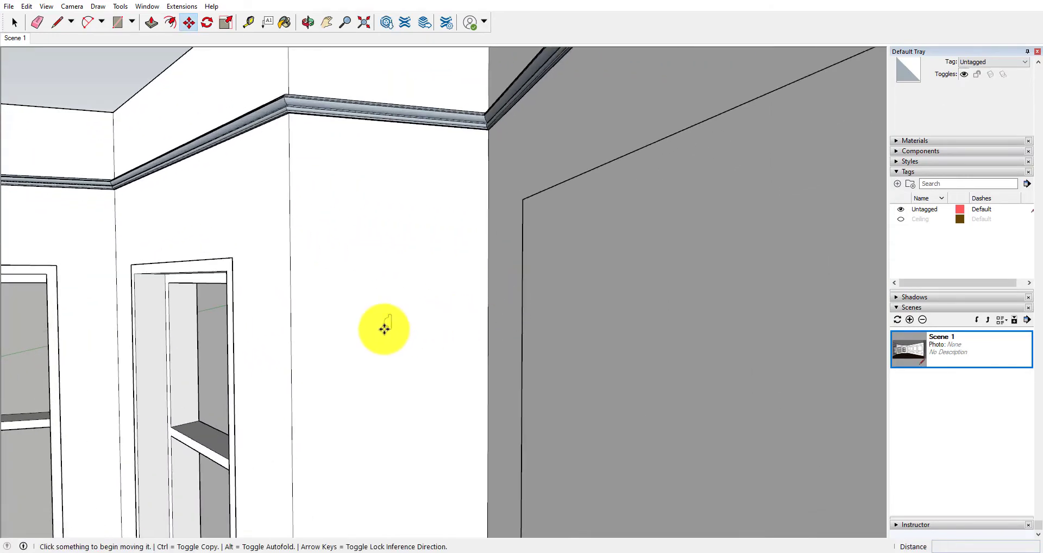
# - Move the pasted profile by its lower corner onto the top edge of the upper wall panel nearest the bay
pyautogui.click(392, 329)
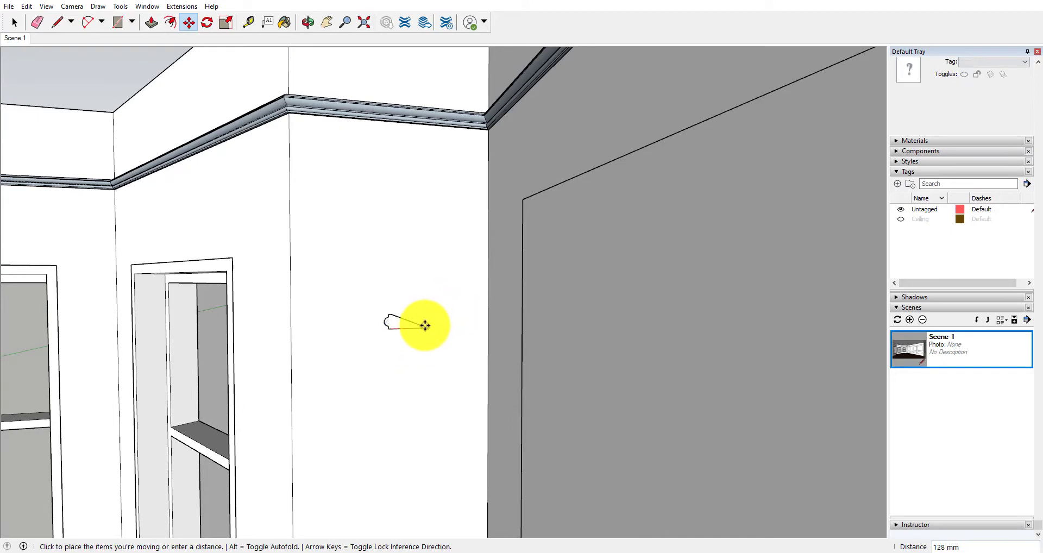
pyautogui.press('Escape')
pyautogui.press('space')
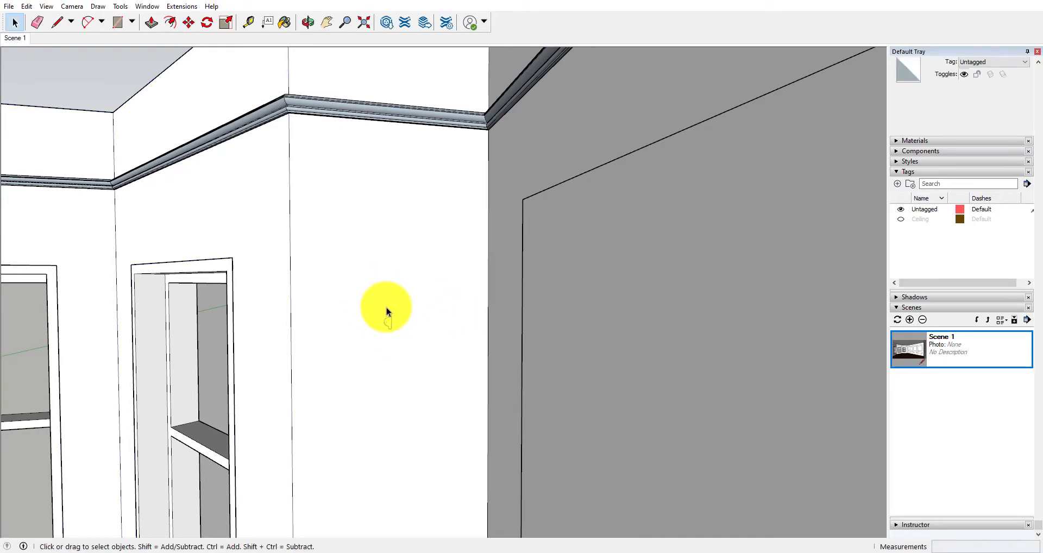
pyautogui.press('m')
pyautogui.click(391, 329)
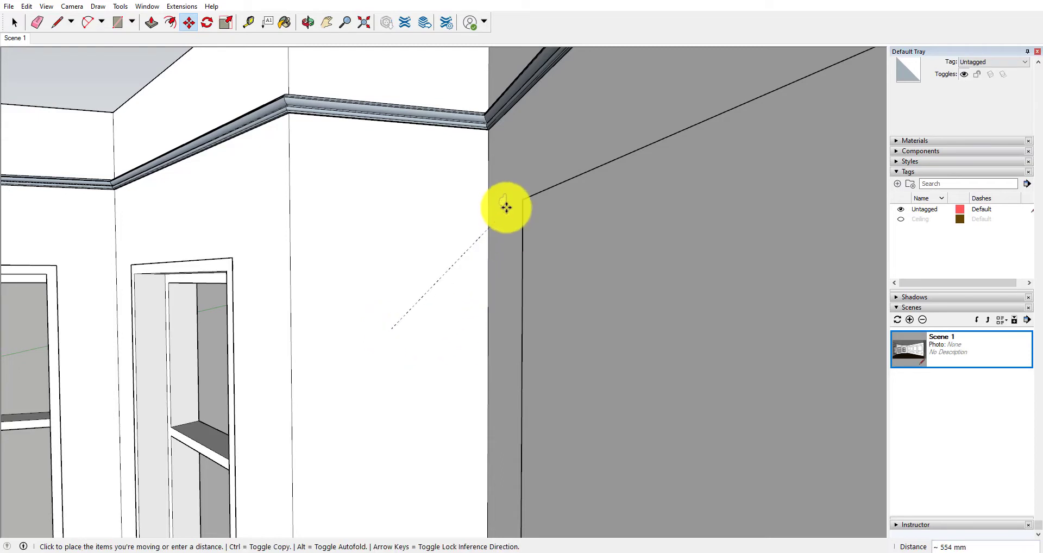
pyautogui.scroll(-1, 524, 207)
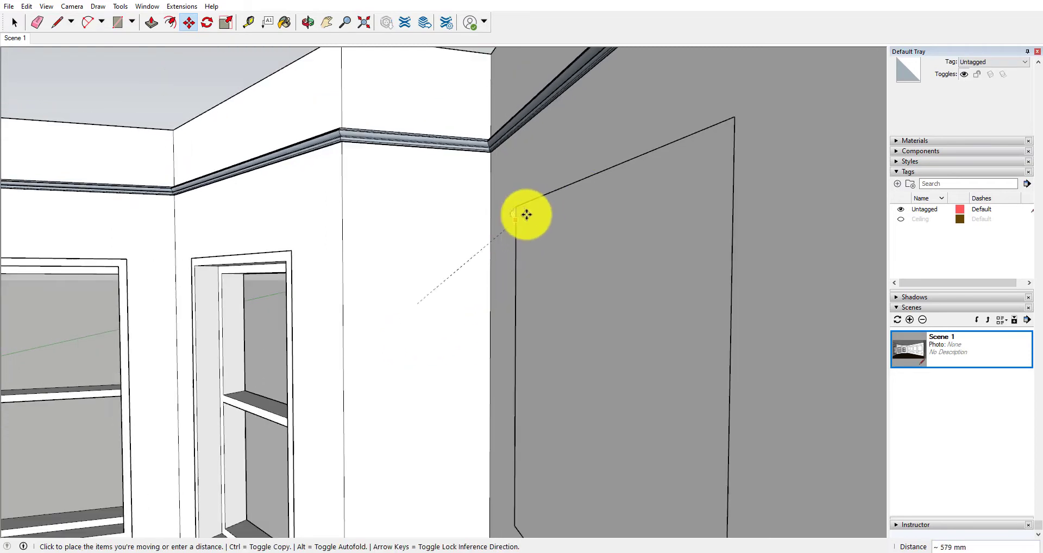
pyautogui.click(588, 176)
pyautogui.scroll(-3, 571, 258)
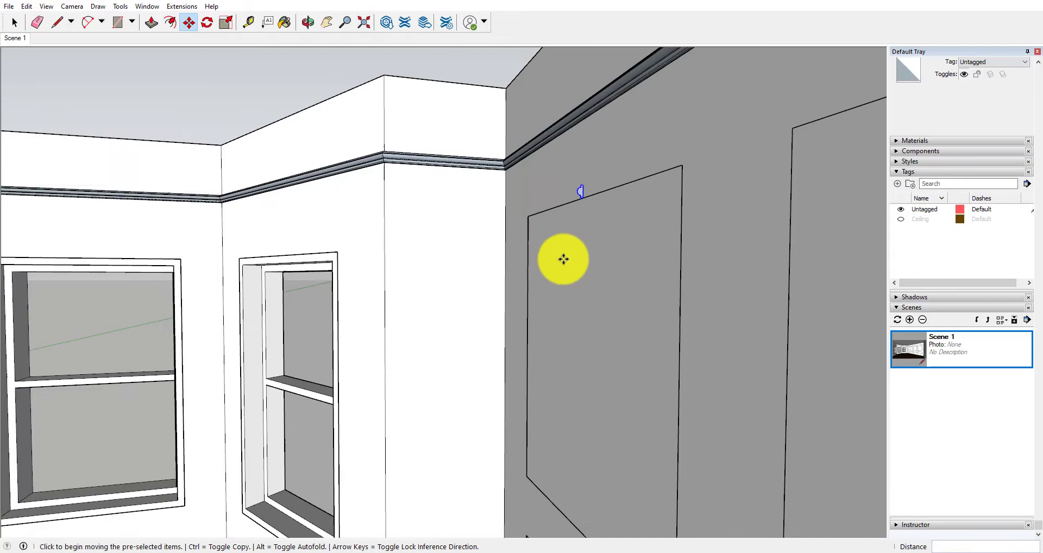
# - Paste another copy of the flipped profile on the narrow wall, low down near the skirting beside the panelled wall
pyautogui.moveTo(462, 268); pyautogui.dragTo(379, 364, button='middle')
pyautogui.press('space')
pyautogui.press('m')
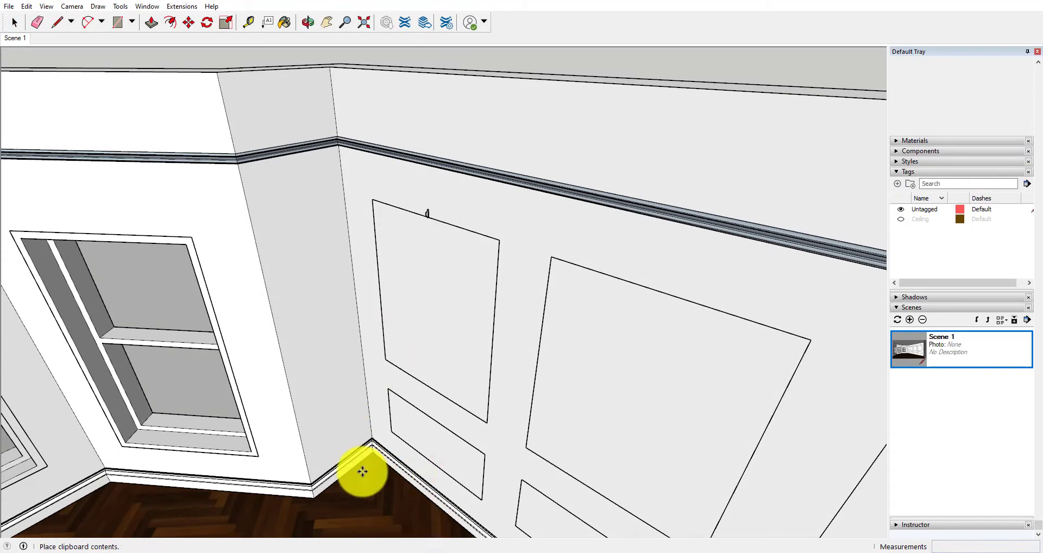
pyautogui.scroll(5, 325, 440)
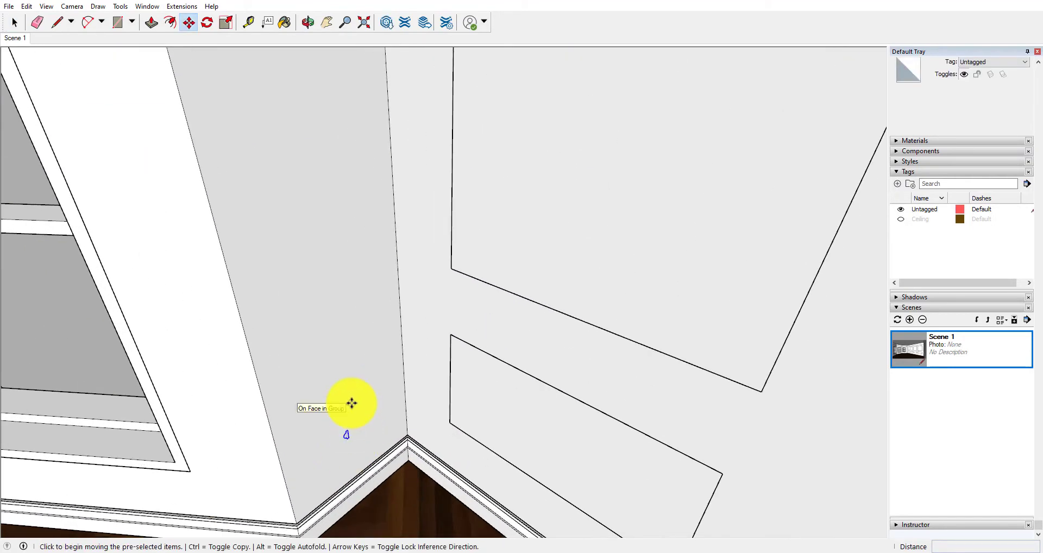
# - Move the pasted profile by its lower corner onto the top edge of the lower wall panel nearest the bay
pyautogui.moveTo(352, 403); pyautogui.dragTo(335, 421, button='middle')
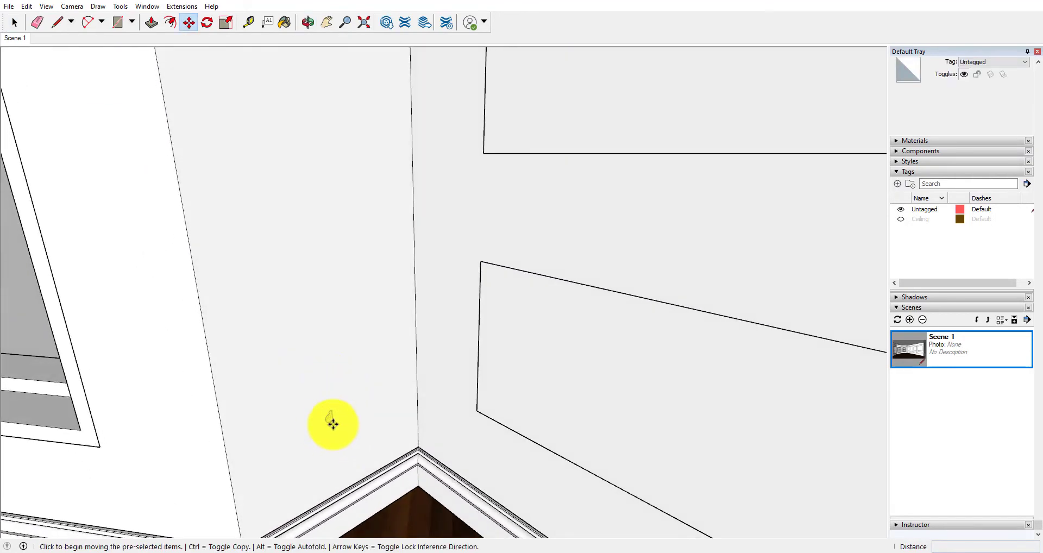
pyautogui.click(333, 423)
pyautogui.moveTo(656, 299); pyautogui.dragTo(679, 295, button='middle')
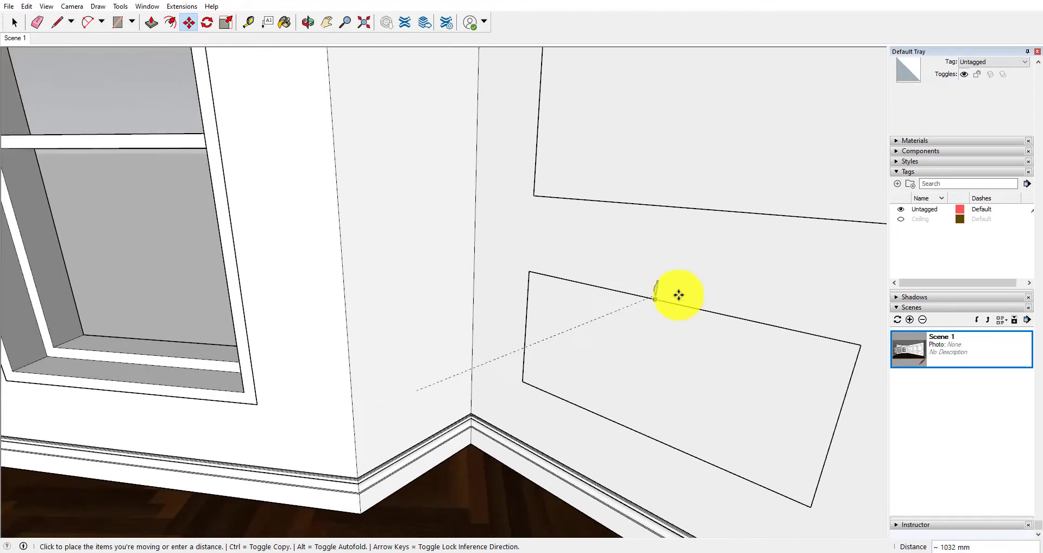
pyautogui.click(657, 299)
pyautogui.scroll(-5, 577, 346)
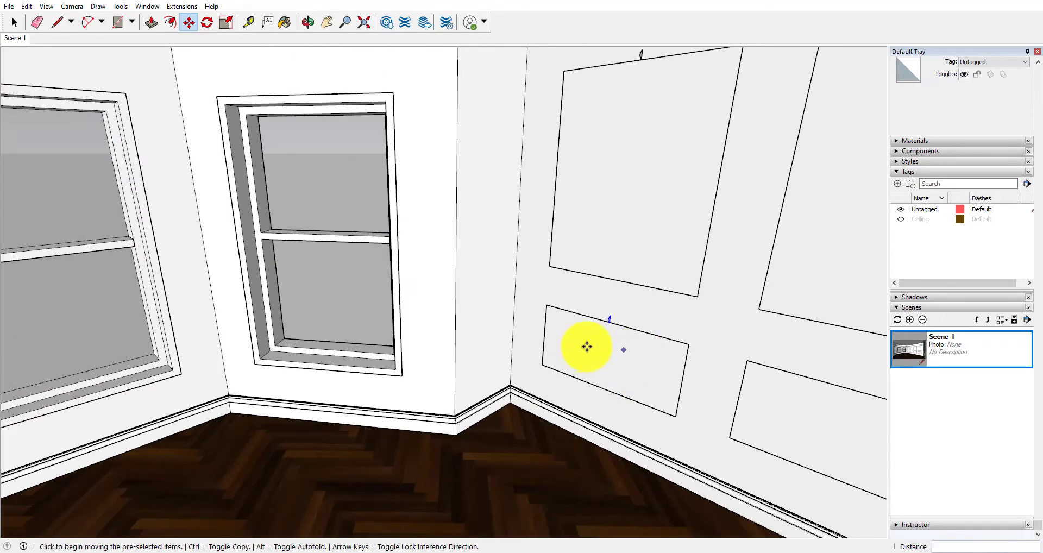
pyautogui.moveTo(587, 346)
pyautogui.mouseDown(button='middle')
pyautogui.moveTo(573, 356)
pyautogui.moveTo(591, 349)
pyautogui.mouseUp(button='middle')
pyautogui.press('space')
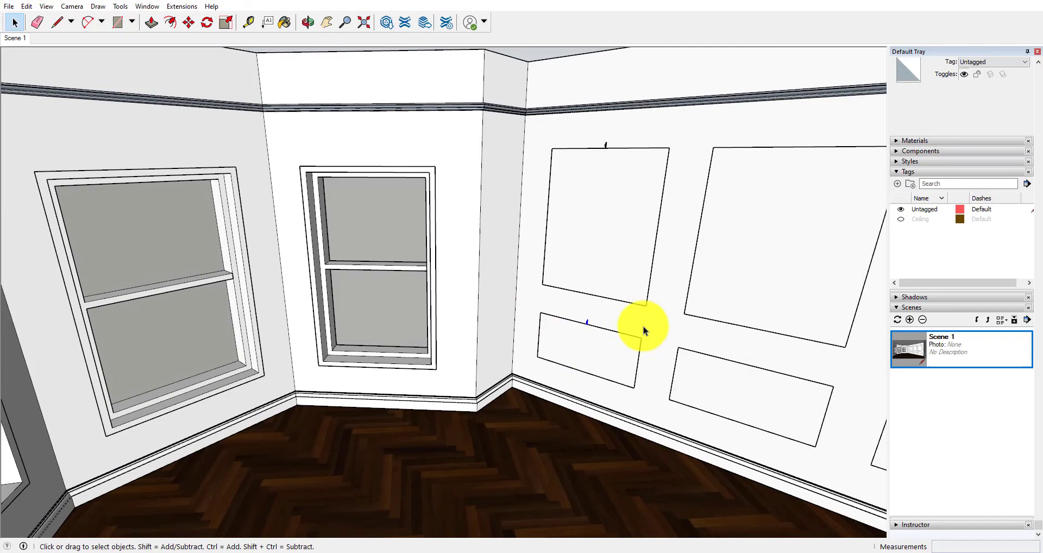
# - Extrude the profile with Follow Me around all outline edges of the upper wall panel nearest the bay
pyautogui.scroll(3, 674, 272)
pyautogui.moveTo(673, 266); pyautogui.dragTo(649, 277, button='middle')
pyautogui.doubleClick(673, 116)
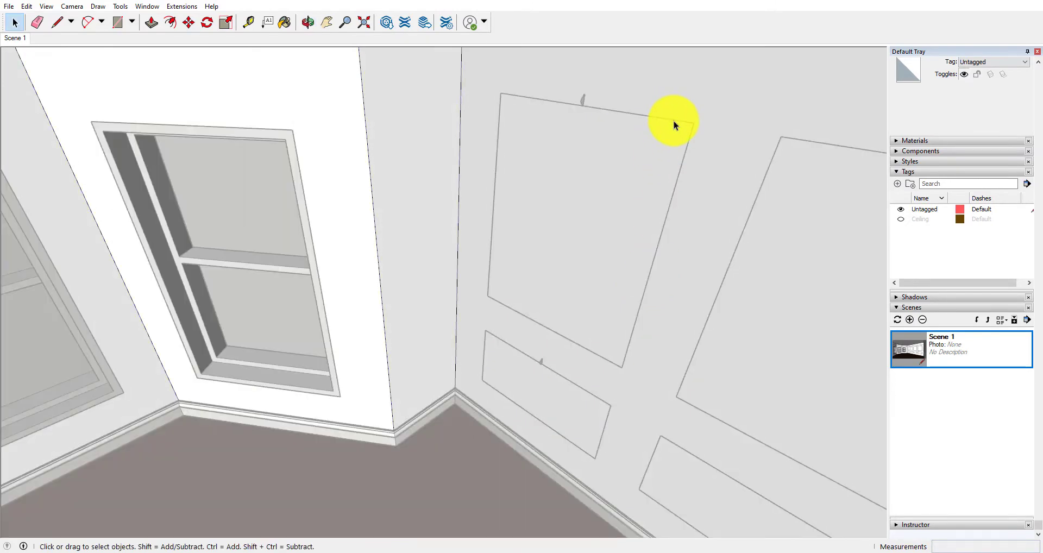
pyautogui.click(673, 122)
pyautogui.scroll(-3, 438, 453)
pyautogui.click(438, 453)
pyautogui.moveTo(438, 453); pyautogui.dragTo(582, 227, button='middle')
pyautogui.click(545, 390)
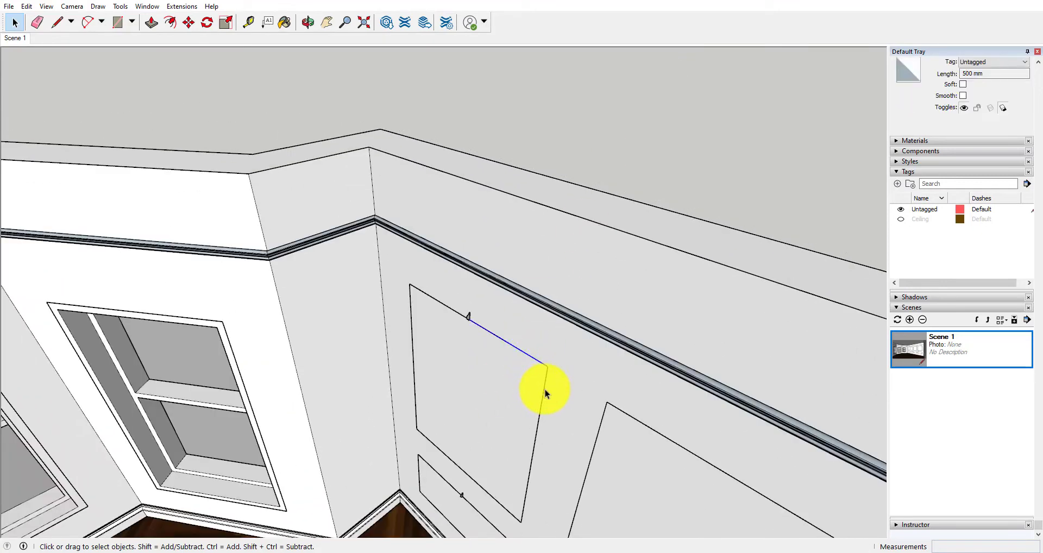
pyautogui.keyDown('shift'); pyautogui.click(544, 390); pyautogui.keyUp('shift')
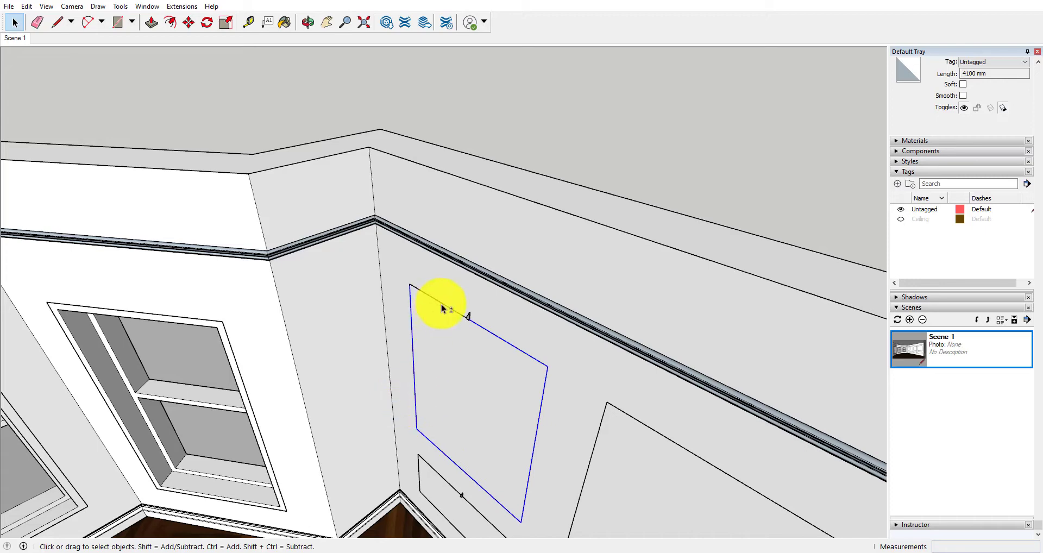
pyautogui.click(121, 6)
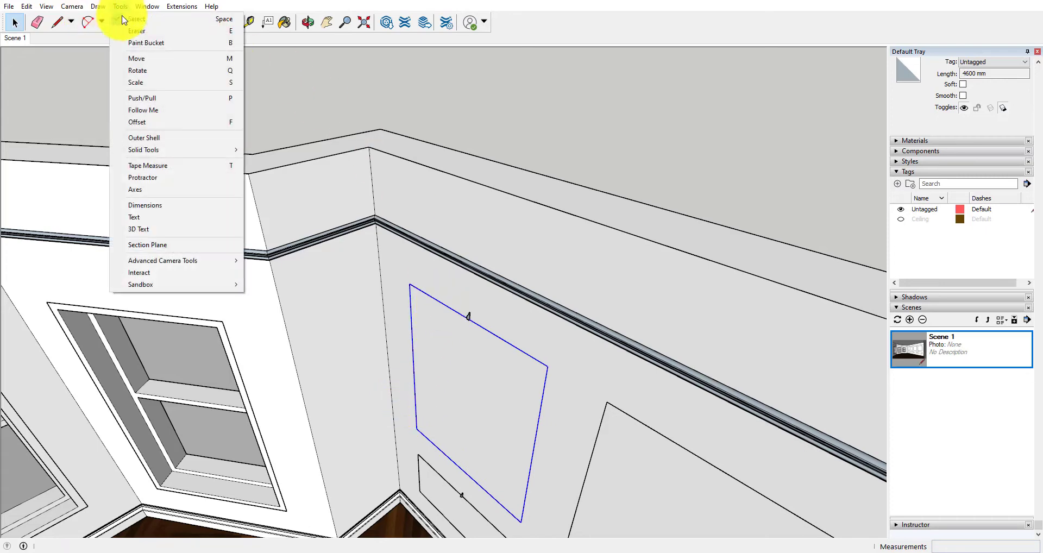
pyautogui.click(139, 110)
pyautogui.scroll(4, 478, 328)
pyautogui.scroll(-3, 453, 309)
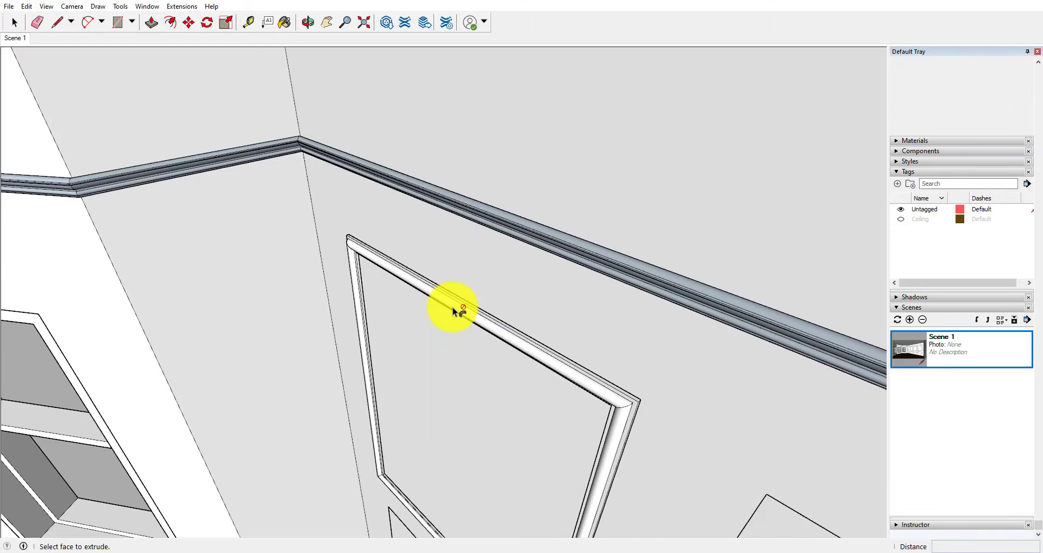
# - Extrude the second profile with Follow Me around all outline edges of the lower panel nearest the bay
pyautogui.moveTo(452, 307); pyautogui.dragTo(570, 217, button='middle')
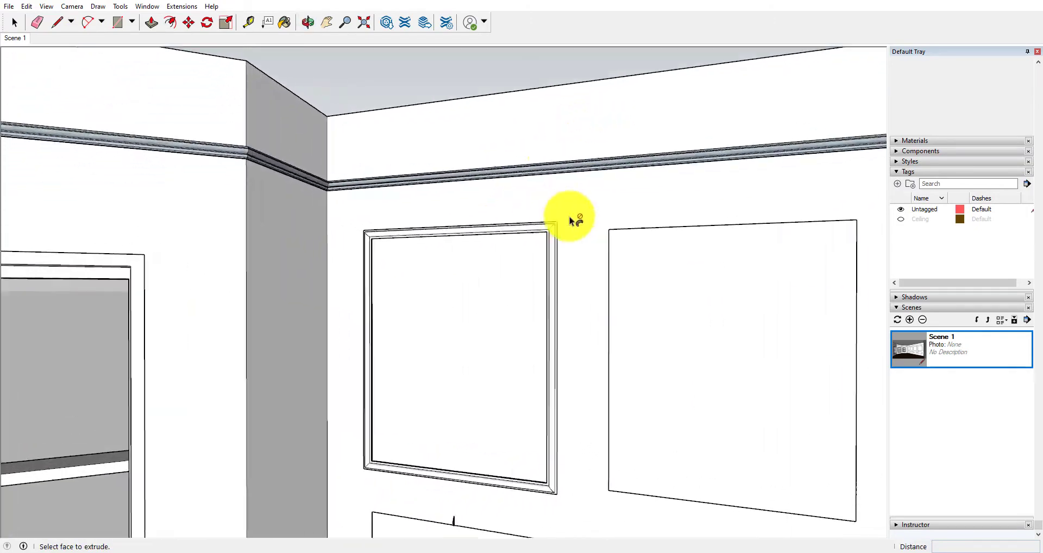
pyautogui.scroll(3, 559, 237)
pyautogui.scroll(-4, 300, 205)
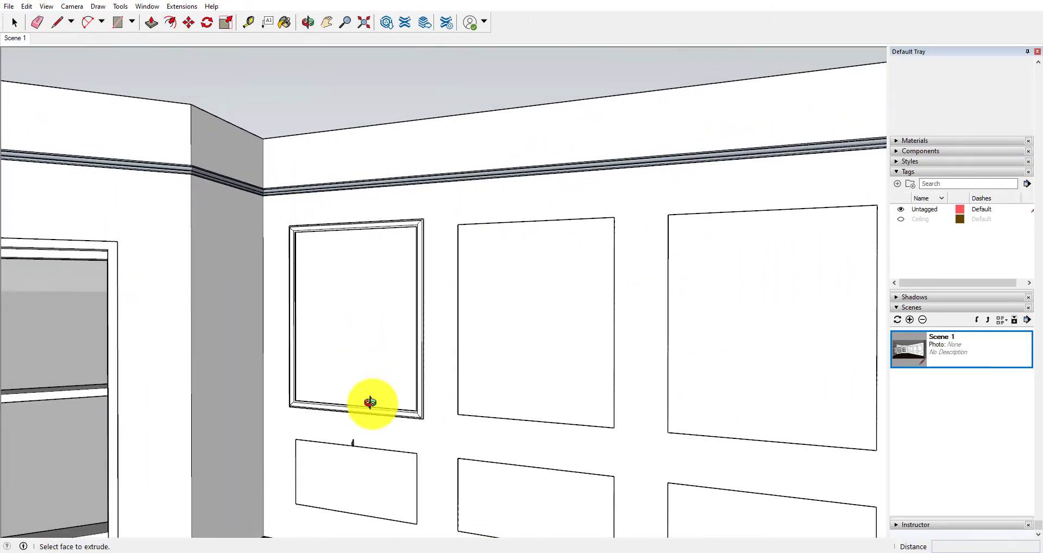
pyautogui.moveTo(369, 405); pyautogui.dragTo(228, 437, button='middle')
pyautogui.scroll(4, 402, 500)
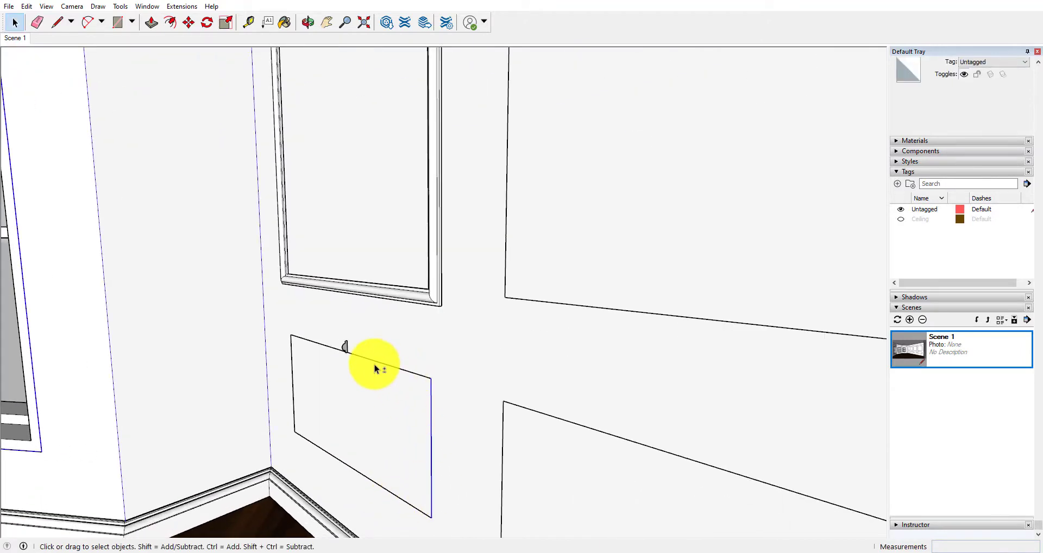
pyautogui.keyDown('shift'); pyautogui.click(355, 357); pyautogui.keyUp('shift')
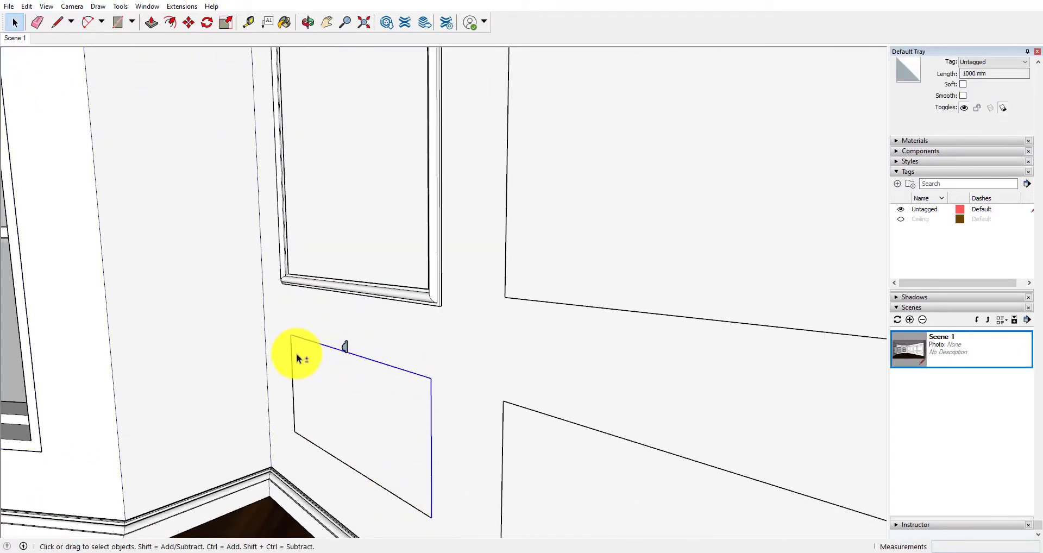
pyautogui.keyDown('shift'); pyautogui.click(296, 375); pyautogui.keyUp('shift')
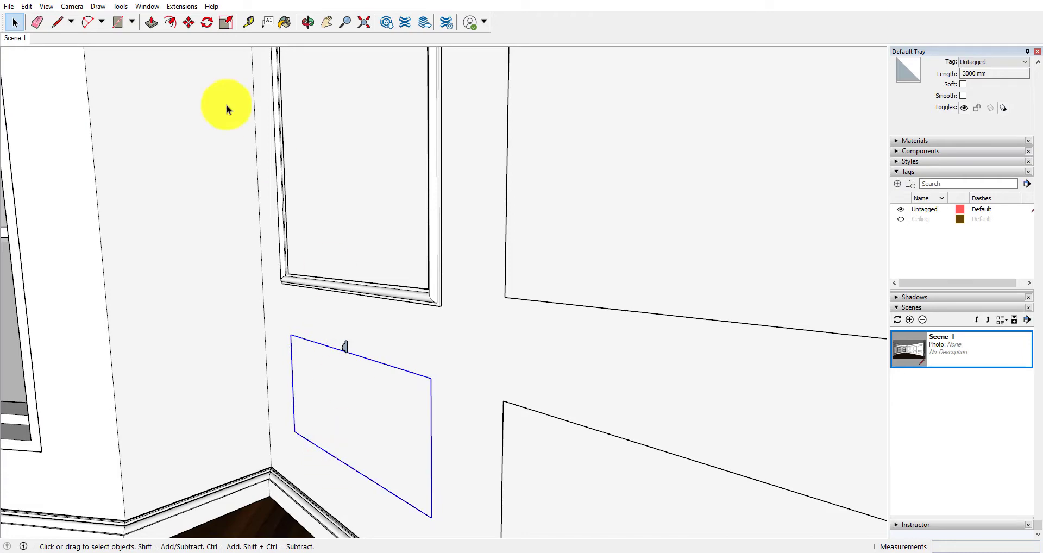
pyautogui.click(119, 6)
pyautogui.click(142, 110)
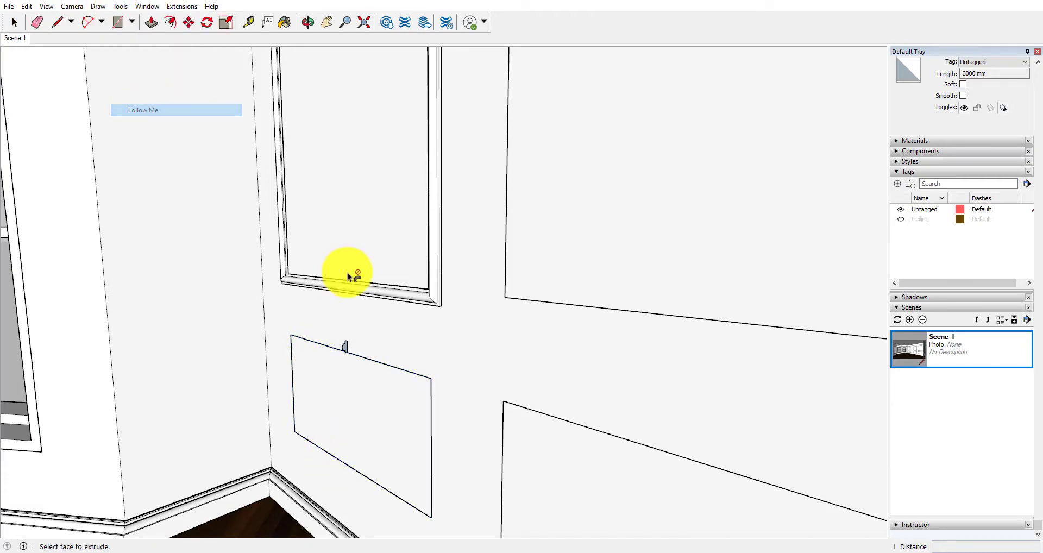
pyautogui.click(345, 348)
pyautogui.scroll(-4, 343, 344)
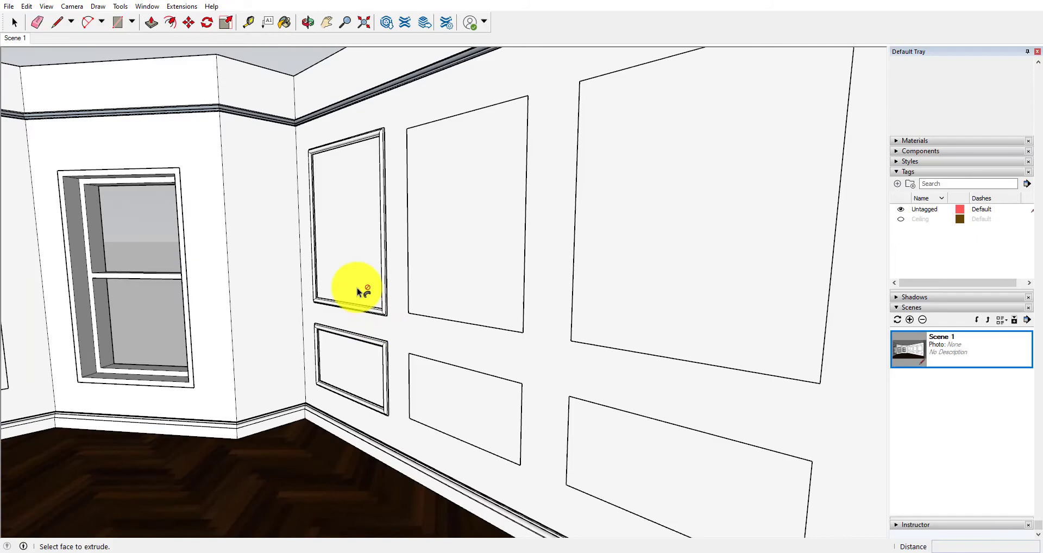
# - Select the entire upper and lower panel mouldings nearest the bay and make them one group
pyautogui.moveTo(358, 289); pyautogui.dragTo(398, 366, button='middle')
pyautogui.press('space')
pyautogui.scroll(-5, 429, 314)
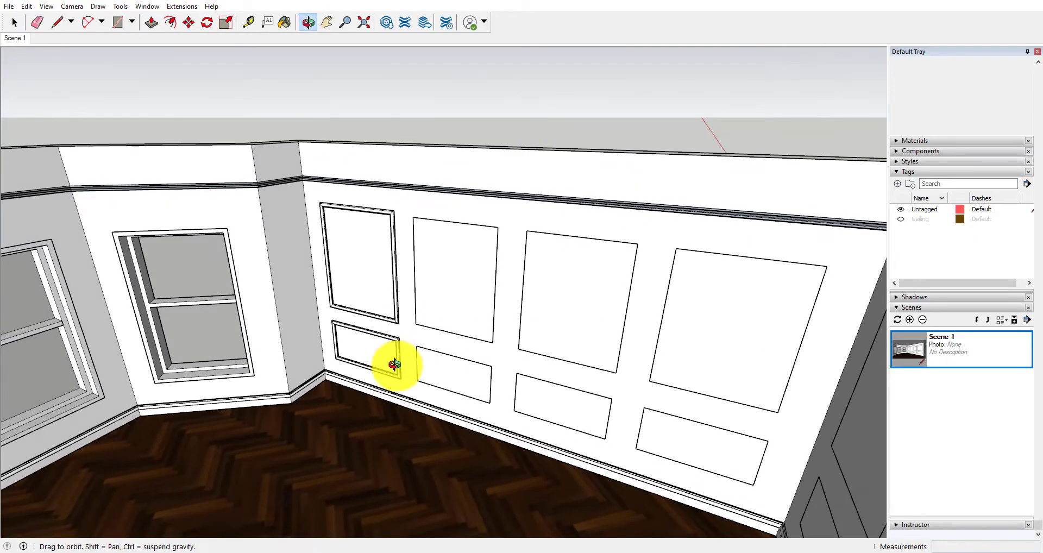
pyautogui.scroll(6, 396, 345)
pyautogui.tripleClick(401, 276)
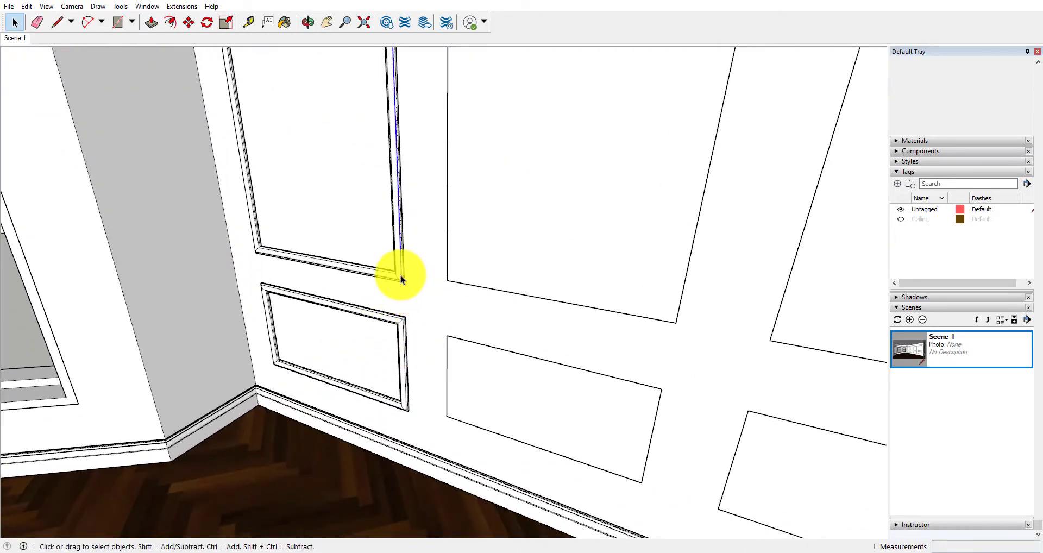
pyautogui.keyDown('shift'); pyautogui.tripleClick(401, 326); pyautogui.keyUp('shift')
pyautogui.rightClick(401, 326)
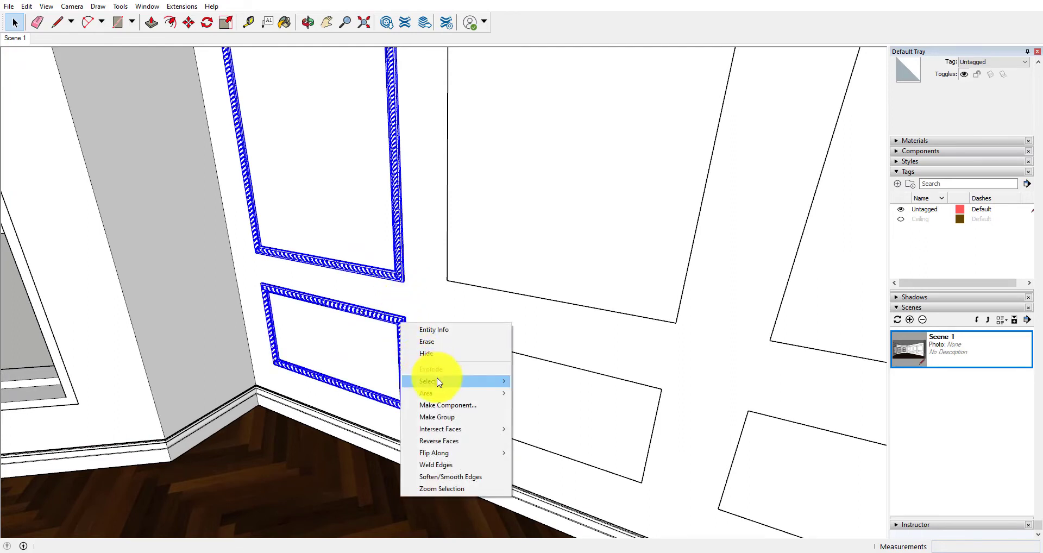
pyautogui.click(454, 418)
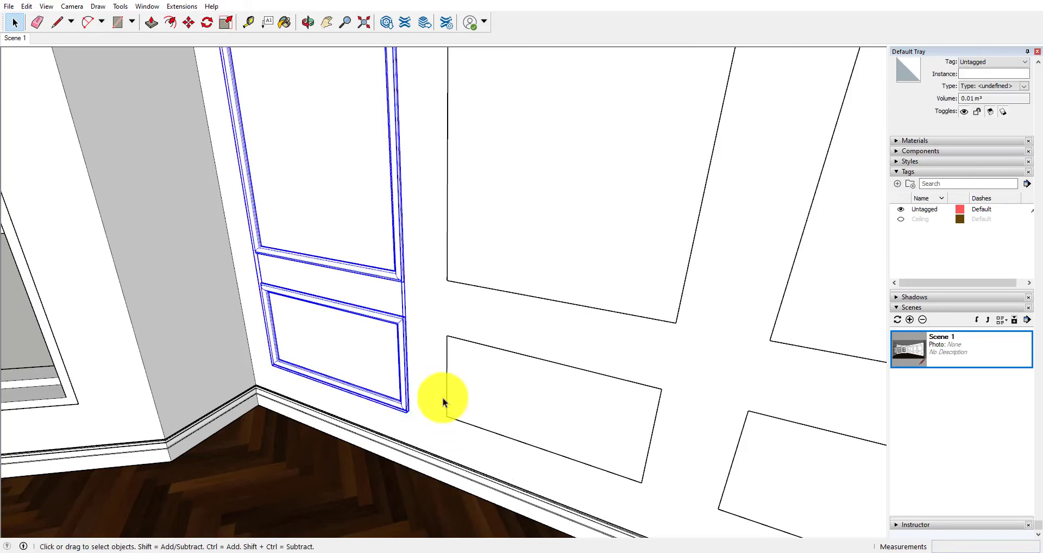
# - Paste a copy of the grouped panel mouldings in place over the original pair
pyautogui.moveTo(461, 418); pyautogui.dragTo(393, 333, button='middle')
pyautogui.scroll(-5, 363, 303)
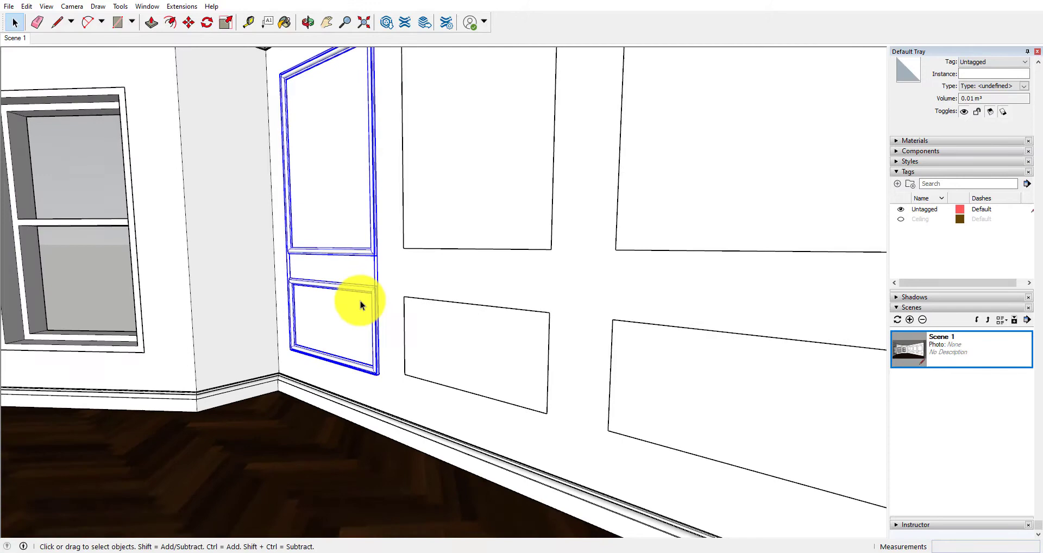
pyautogui.scroll(5, 383, 337)
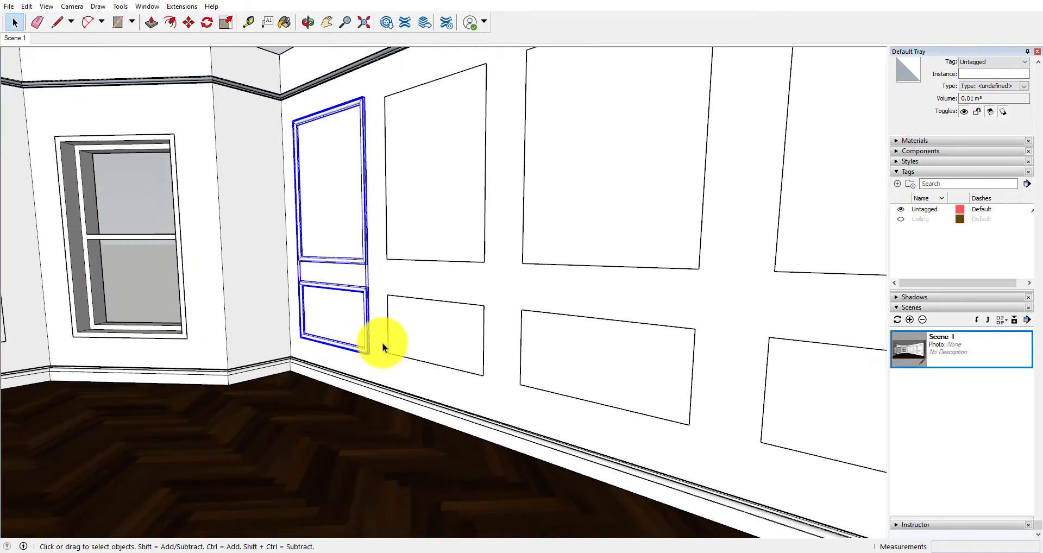
pyautogui.click(28, 6)
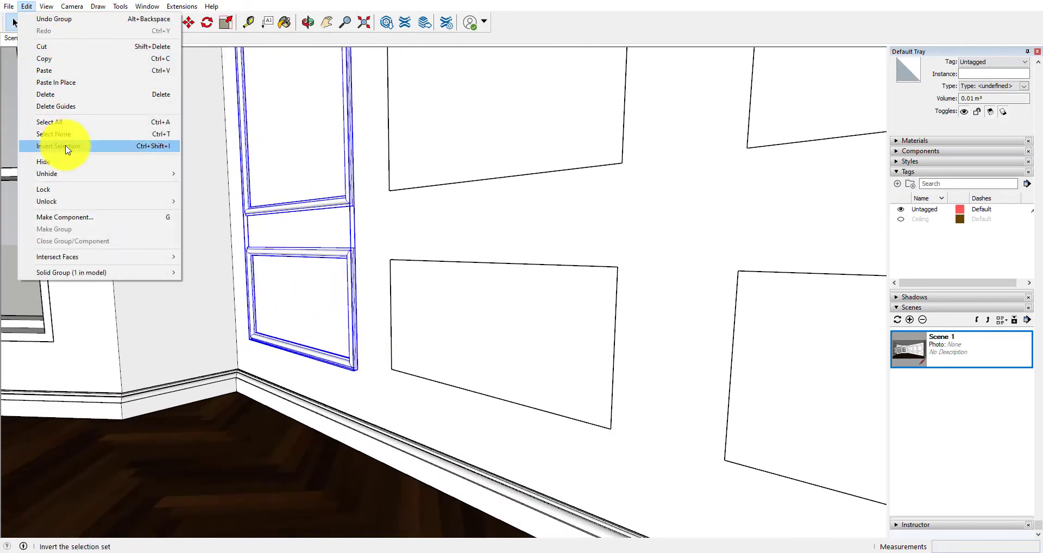
pyautogui.click(81, 86)
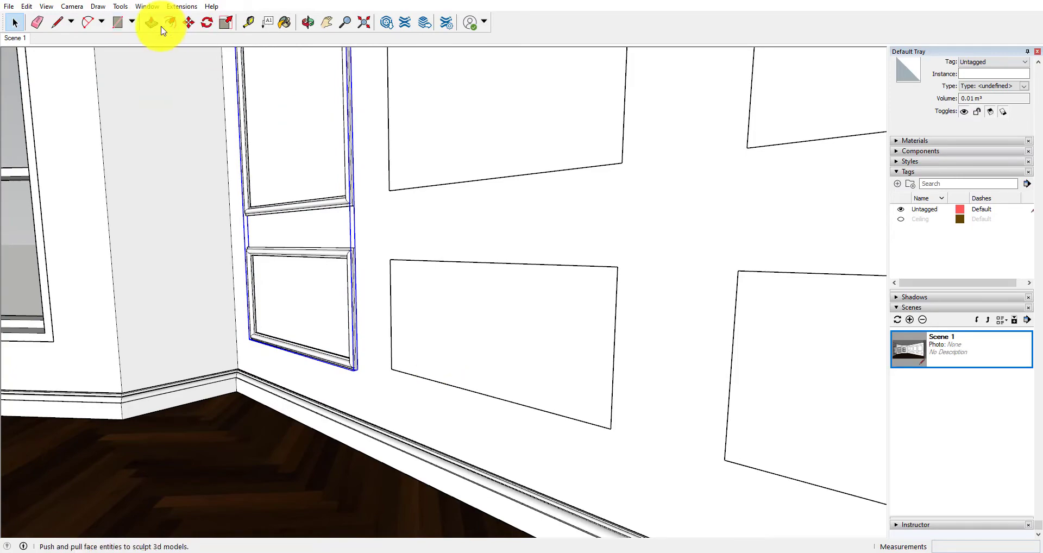
# - Move the pasted moulding group 1300 mm along the wall onto the second pair of panels
pyautogui.click(188, 21)
pyautogui.scroll(6, 370, 389)
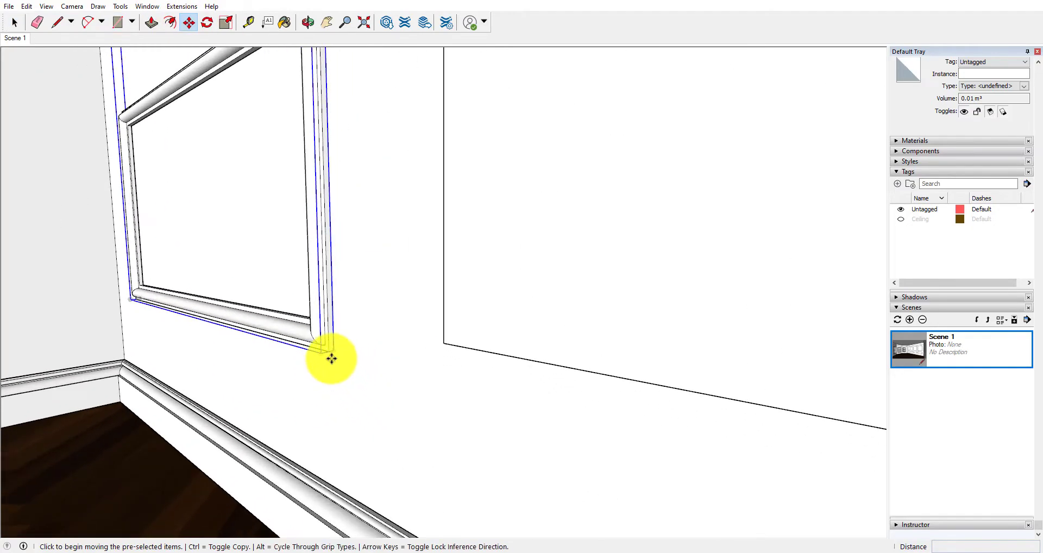
pyautogui.moveTo(333, 356); pyautogui.dragTo(633, 385, button='middle')
pyautogui.scroll(3, 551, 338)
pyautogui.click(545, 328)
pyautogui.press('ctrl')
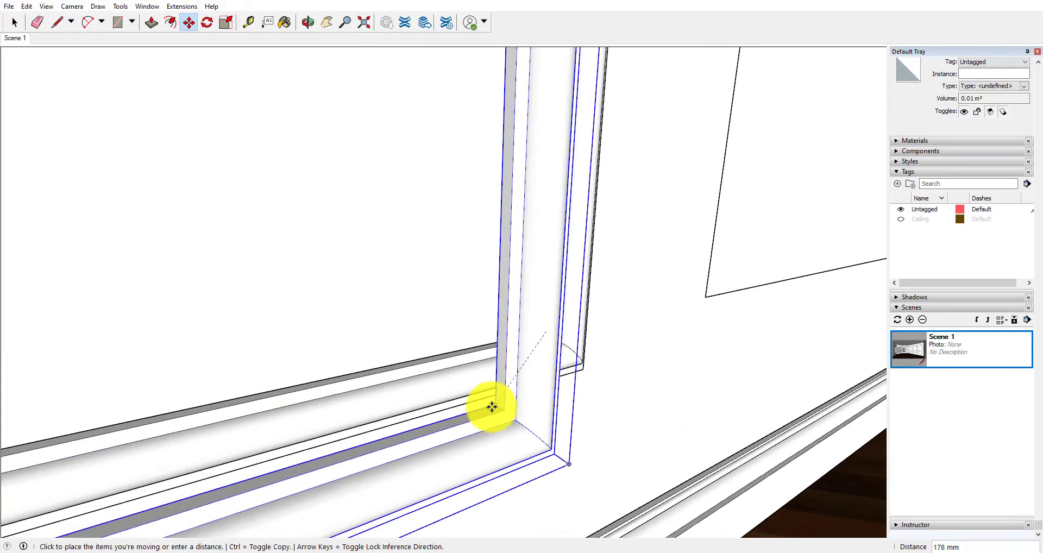
pyautogui.scroll(-4, 495, 407)
pyautogui.scroll(5, 782, 310)
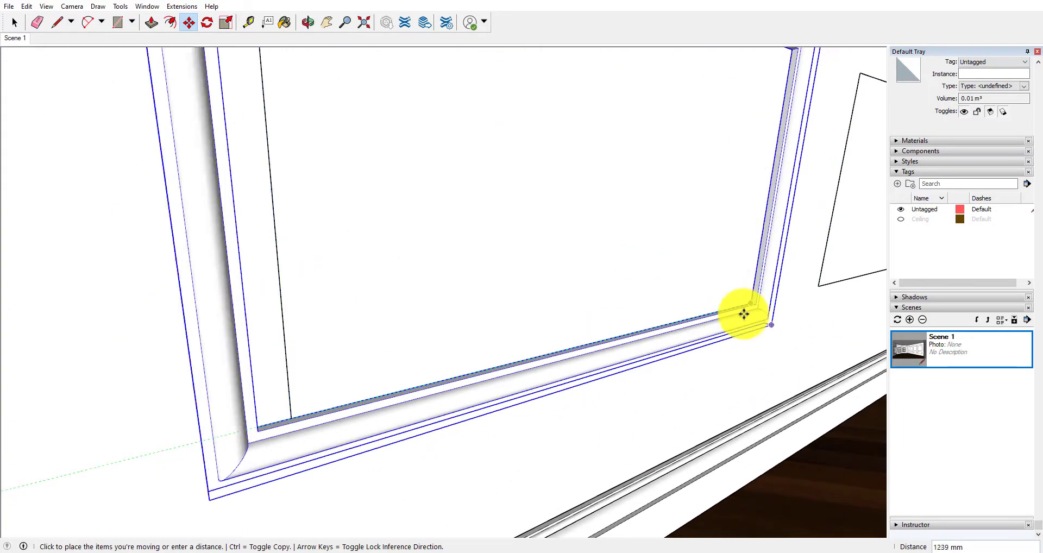
pyautogui.write('1300')
pyautogui.press('Return')
pyautogui.scroll(-10, 760, 302)
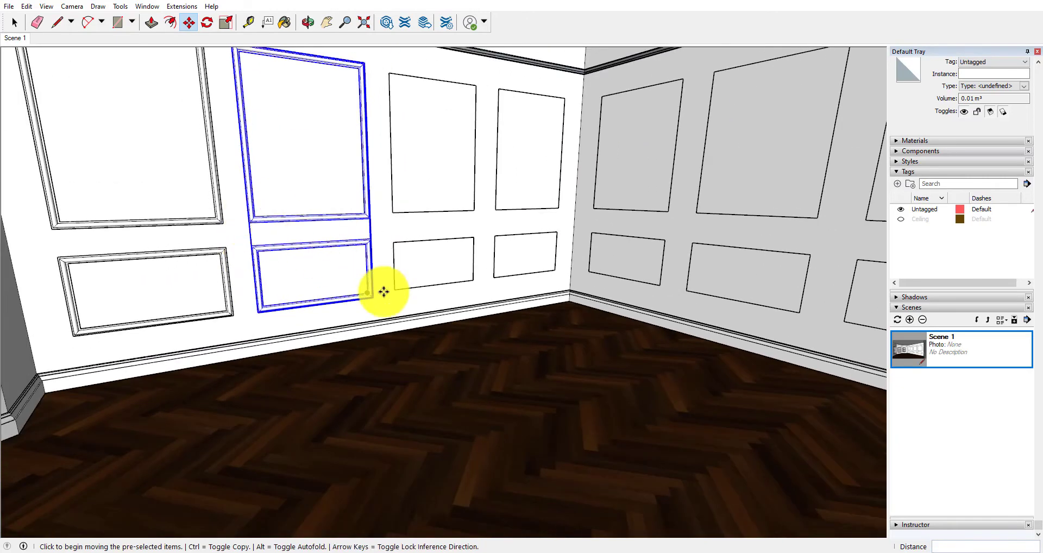
# - Paste a copy of the second moulding group in place and move it 1300 mm onto the third pair of panels
pyautogui.click(24, 6)
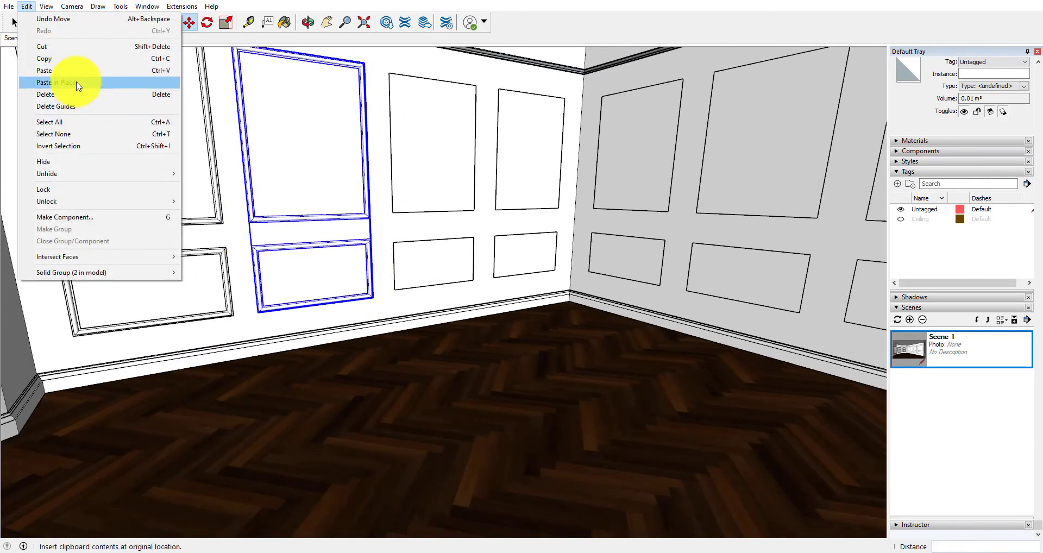
pyautogui.click(77, 82)
pyautogui.scroll(5, 353, 288)
pyautogui.scroll(8, 363, 289)
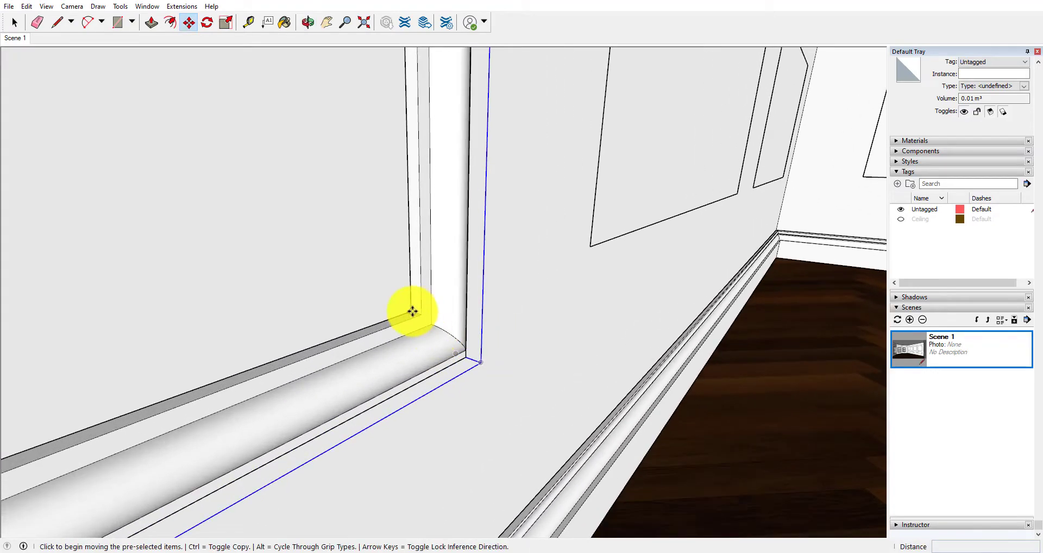
pyautogui.click(412, 311)
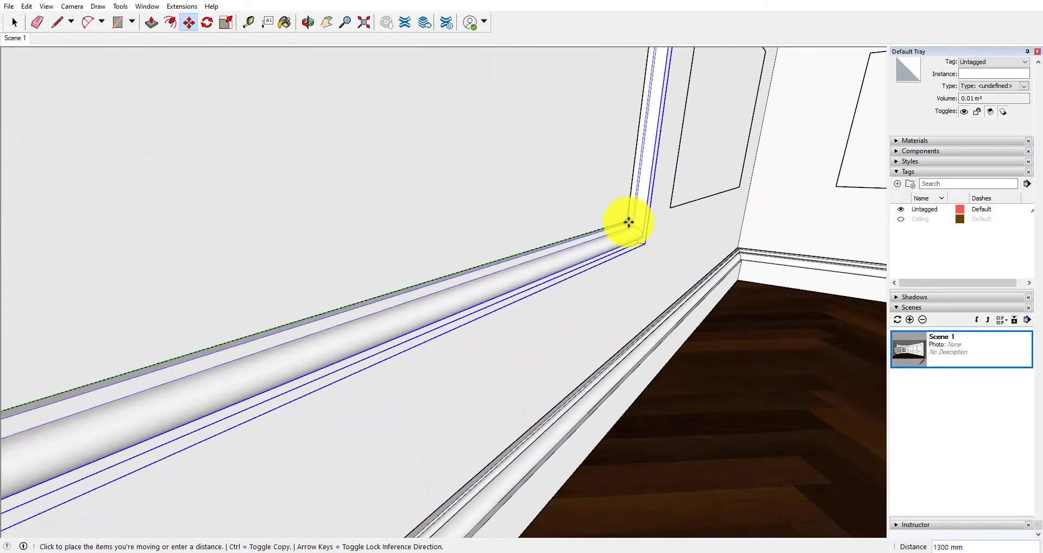
pyautogui.click(629, 221)
pyautogui.scroll(-5, 560, 307)
pyautogui.scroll(-5, 512, 216)
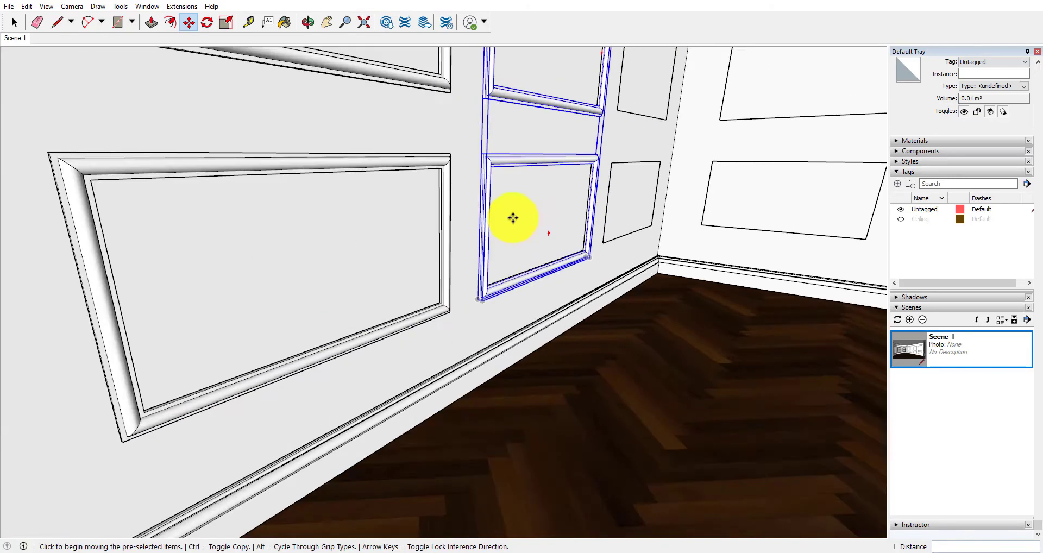
# - Paste a copy of the third moulding group in place and move it along the wall onto the fourth pair of panels
pyautogui.click(26, 6)
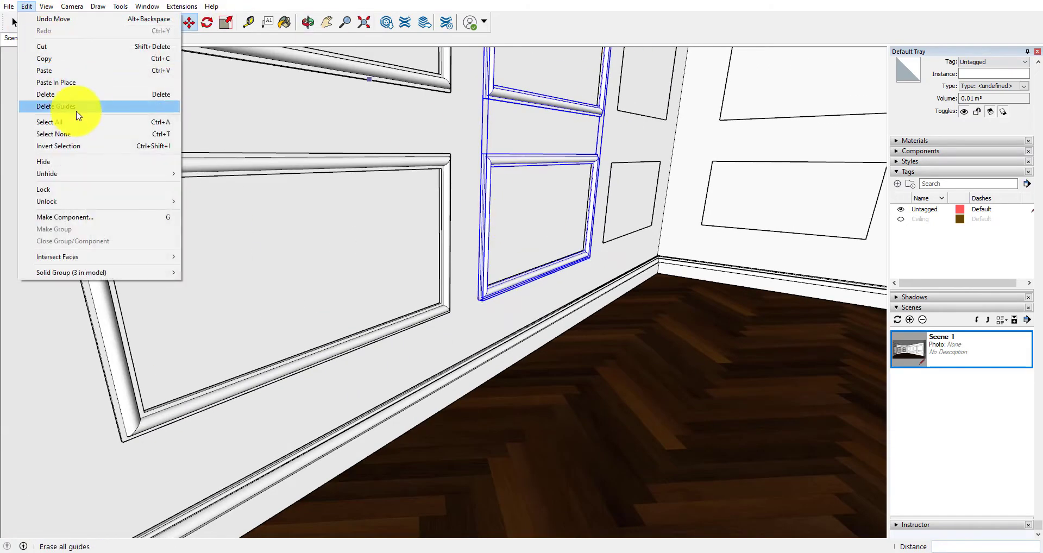
pyautogui.click(84, 83)
pyautogui.scroll(6, 614, 249)
pyautogui.scroll(1, 491, 230)
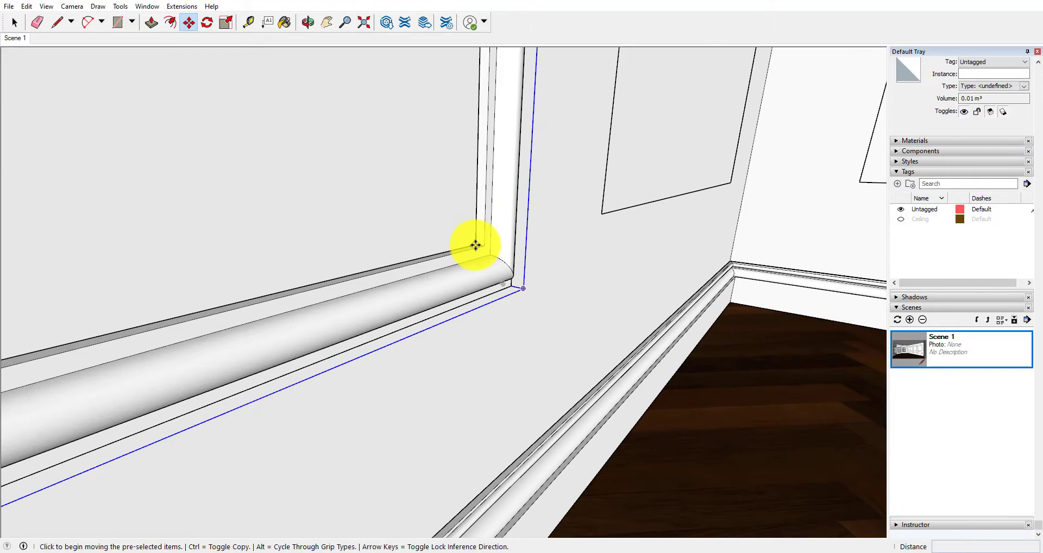
pyautogui.click(475, 242)
pyautogui.scroll(-2, 410, 305)
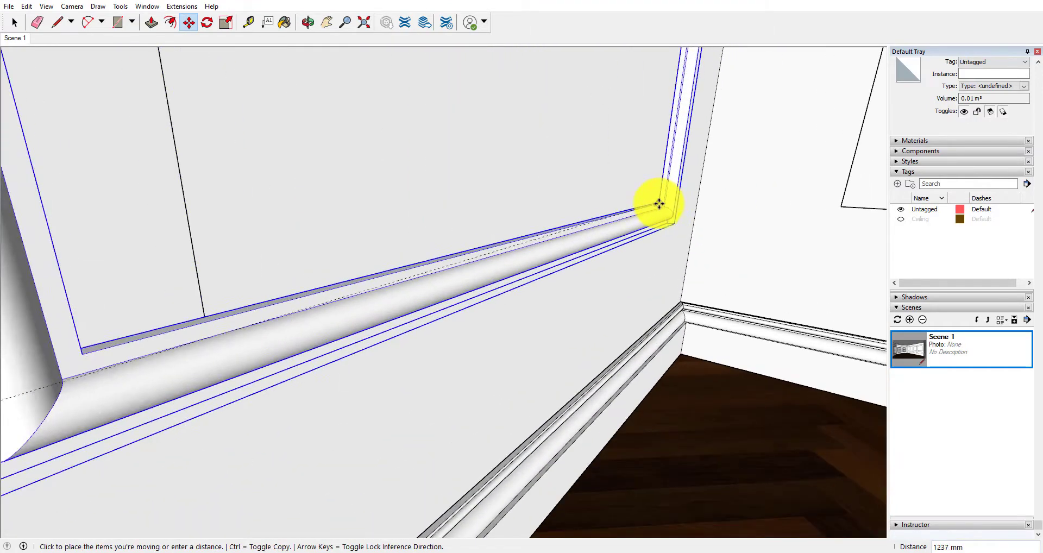
pyautogui.click(669, 210)
pyautogui.scroll(-5, 629, 270)
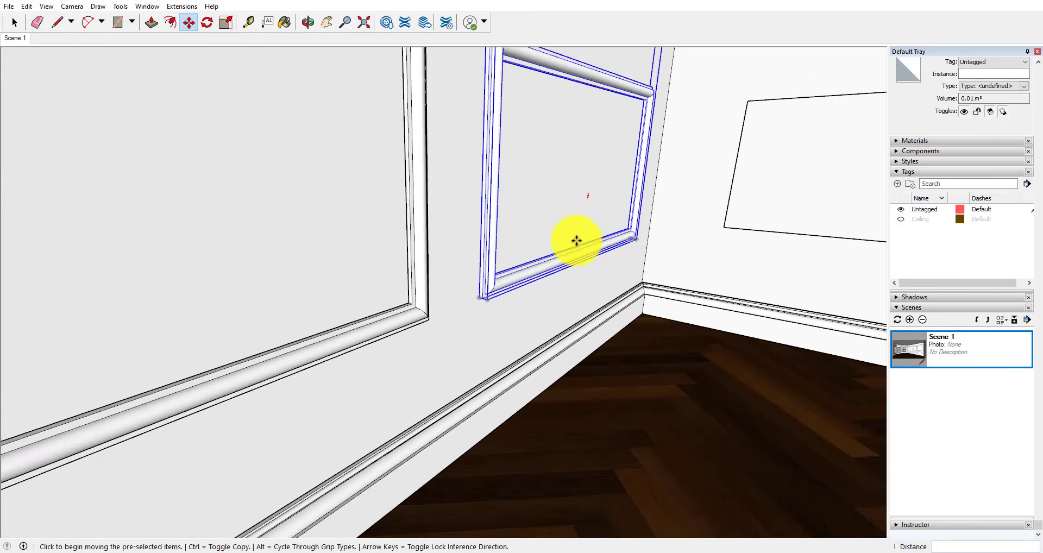
pyautogui.press('space')
pyautogui.scroll(-5, 576, 271)
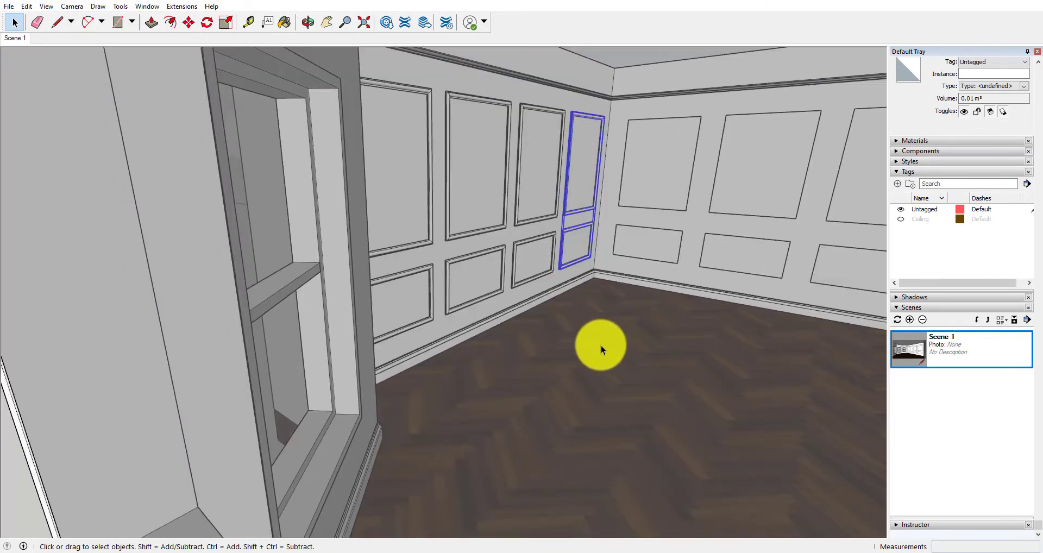
# - Select the panel moulding profile at the end of the row outside the room and rotate it 90 degrees
pyautogui.scroll(-10, 514, 362)
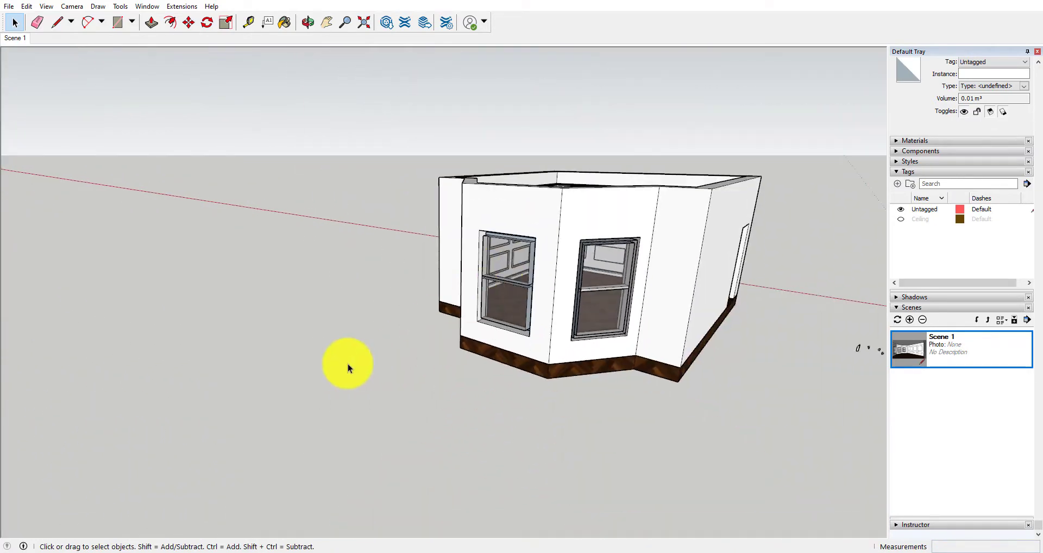
pyautogui.moveTo(347, 368); pyautogui.dragTo(768, 435, button='middle')
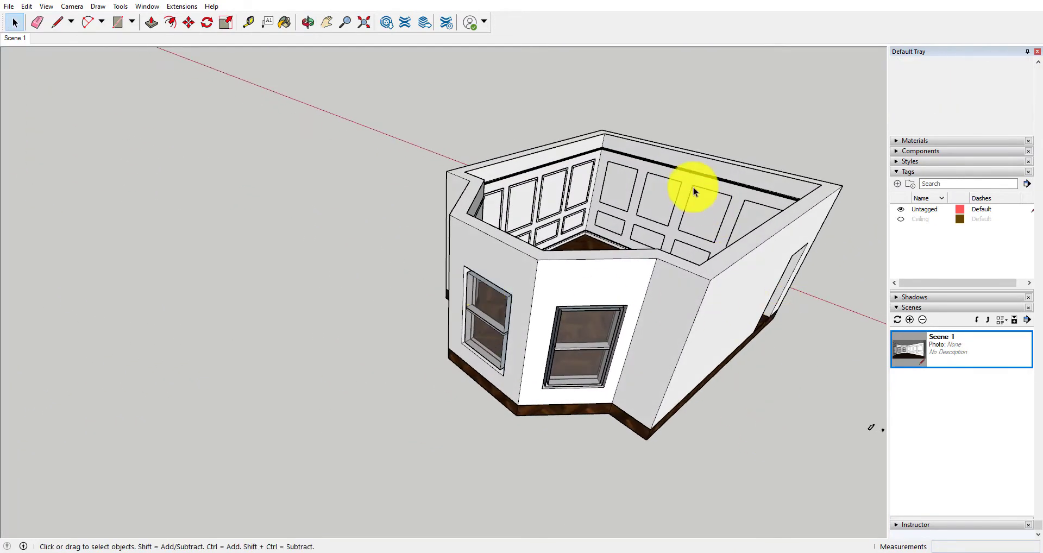
pyautogui.moveTo(693, 188); pyautogui.dragTo(555, 235, button='middle')
pyautogui.scroll(-5, 608, 284)
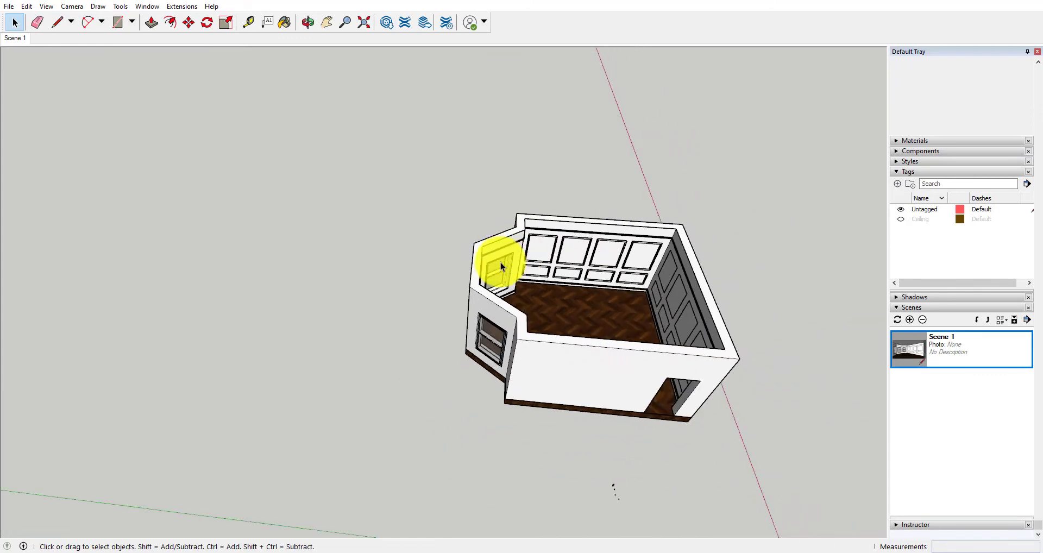
pyautogui.moveTo(496, 261); pyautogui.dragTo(657, 386, button='middle')
pyautogui.scroll(10, 660, 374)
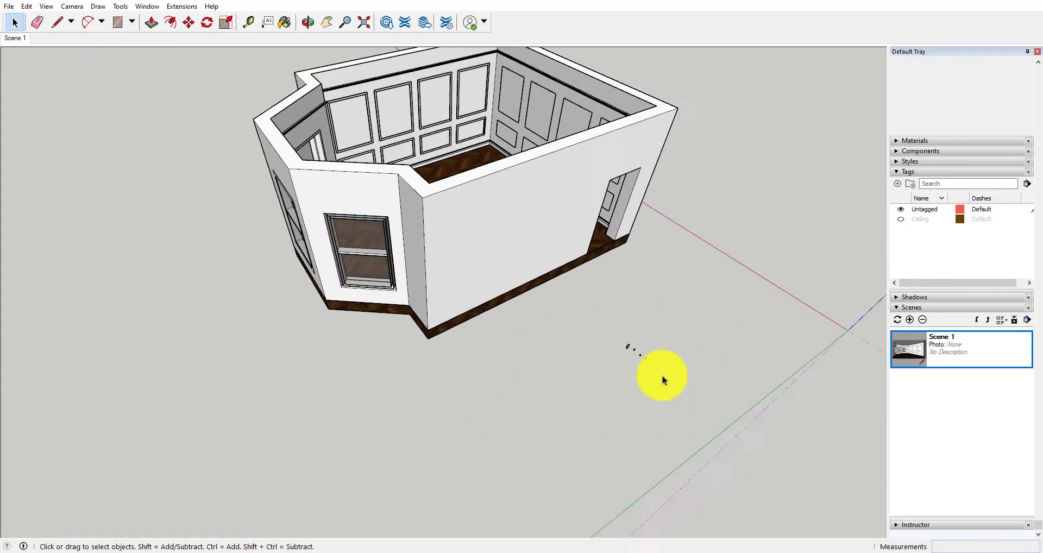
pyautogui.scroll(1, 625, 332)
pyautogui.moveTo(626, 330); pyautogui.dragTo(574, 383)
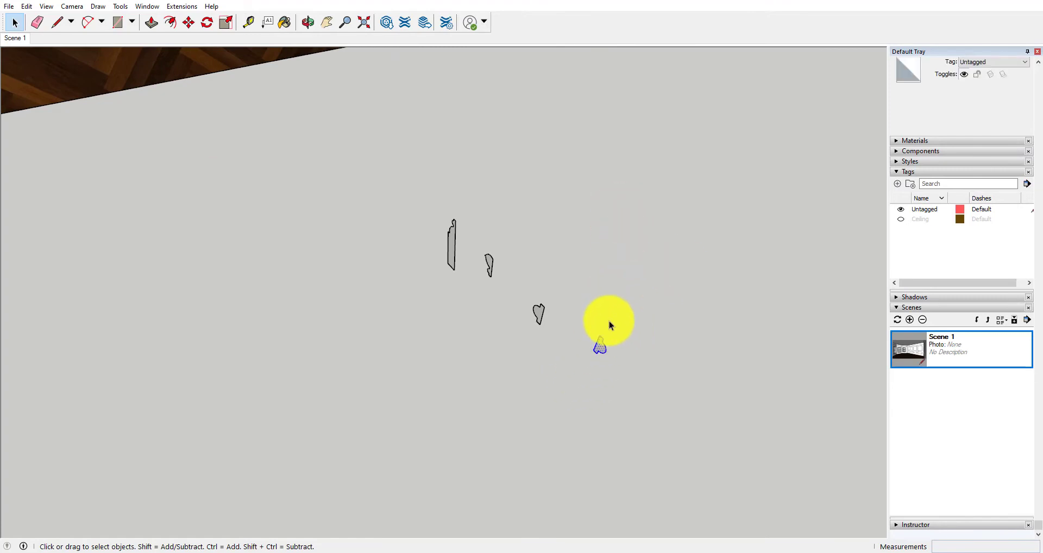
pyautogui.click(206, 22)
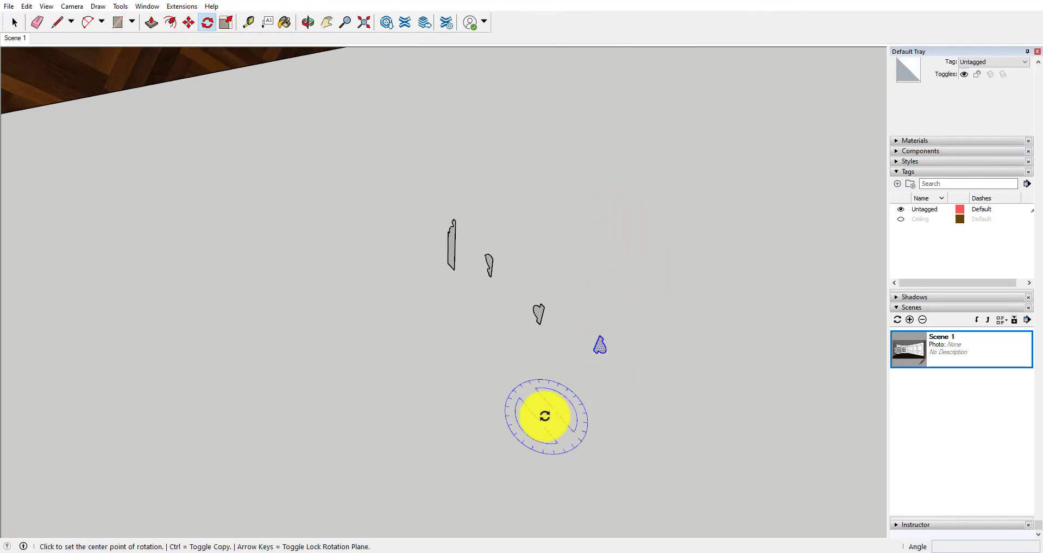
pyautogui.click(573, 376)
pyautogui.click(592, 376)
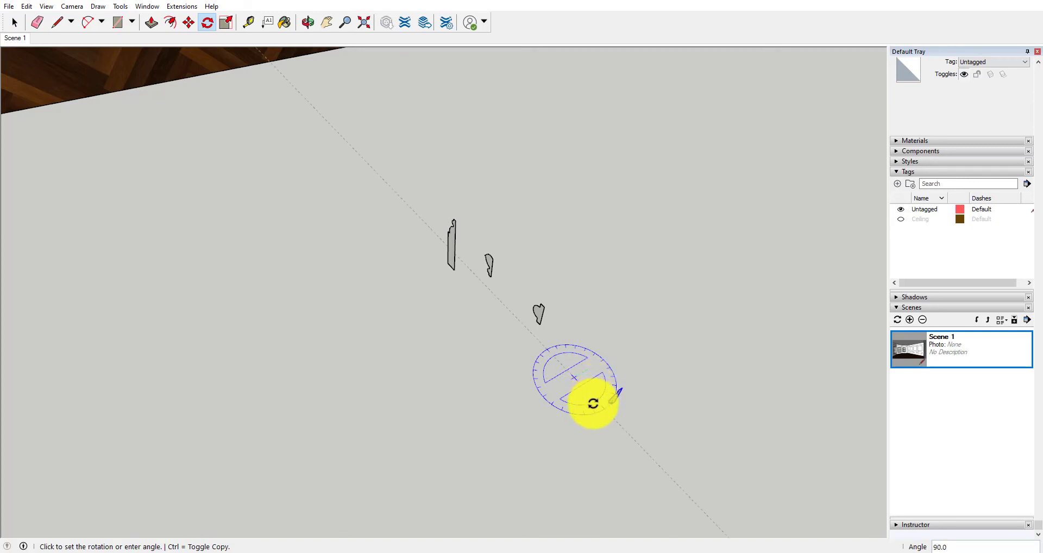
pyautogui.click(619, 432)
# - Move the rotated profile onto the midpoint of the top edge of the adjoining wall's upper panel nearest the corner
pyautogui.click(189, 23)
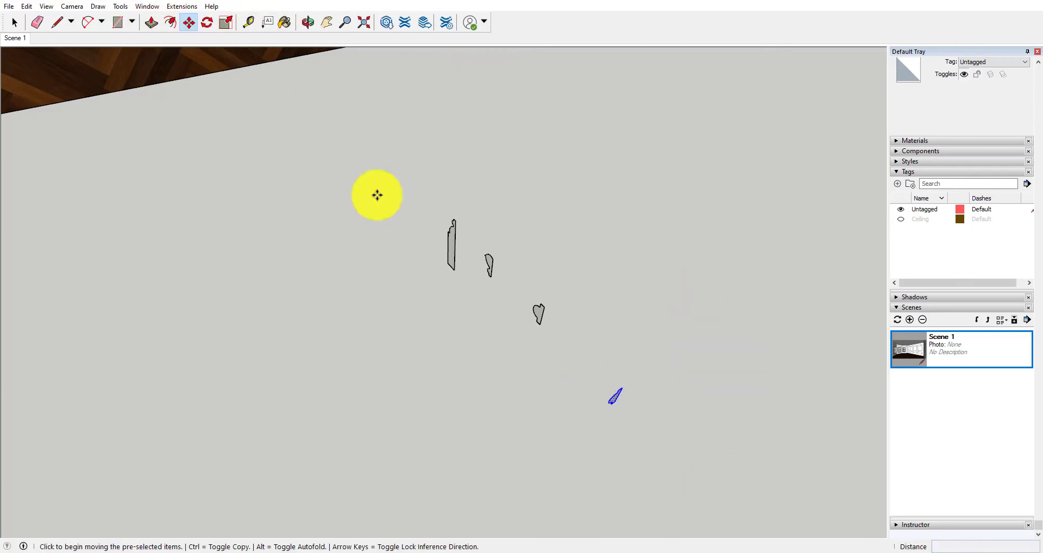
pyautogui.scroll(3, 621, 393)
pyautogui.scroll(2, 621, 391)
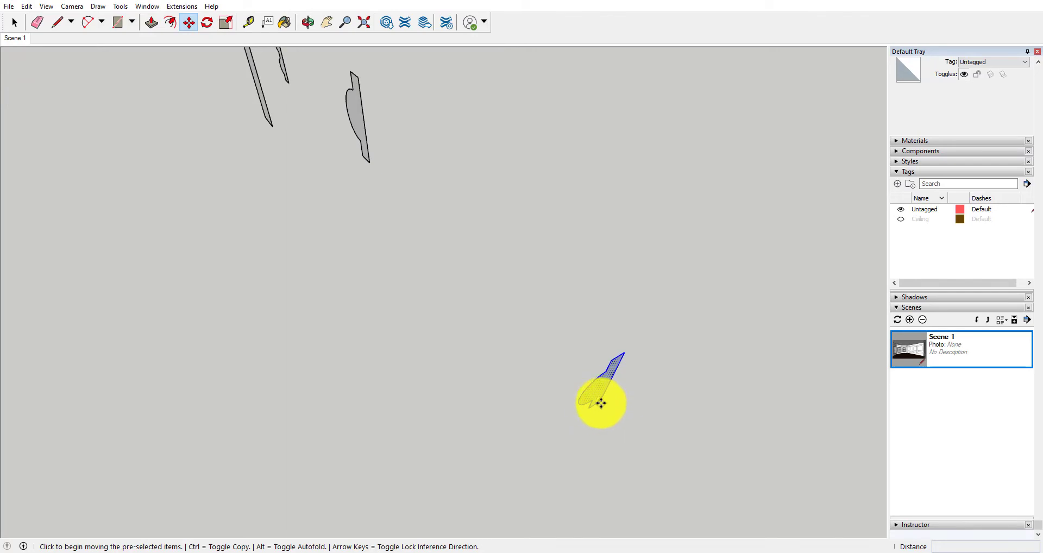
pyautogui.click(601, 403)
pyautogui.scroll(-6, 602, 413)
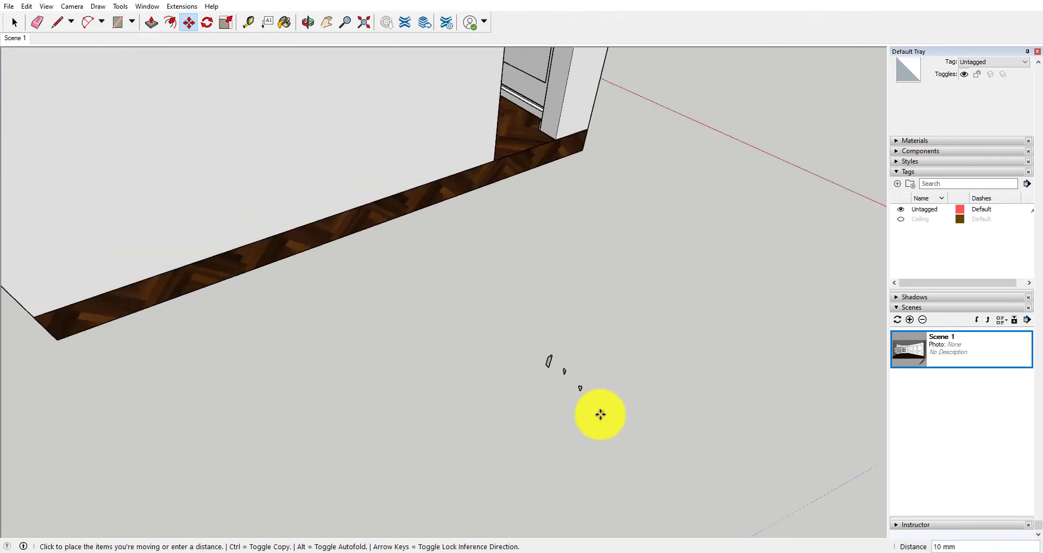
pyautogui.scroll(-5, 600, 413)
pyautogui.scroll(10, 514, 202)
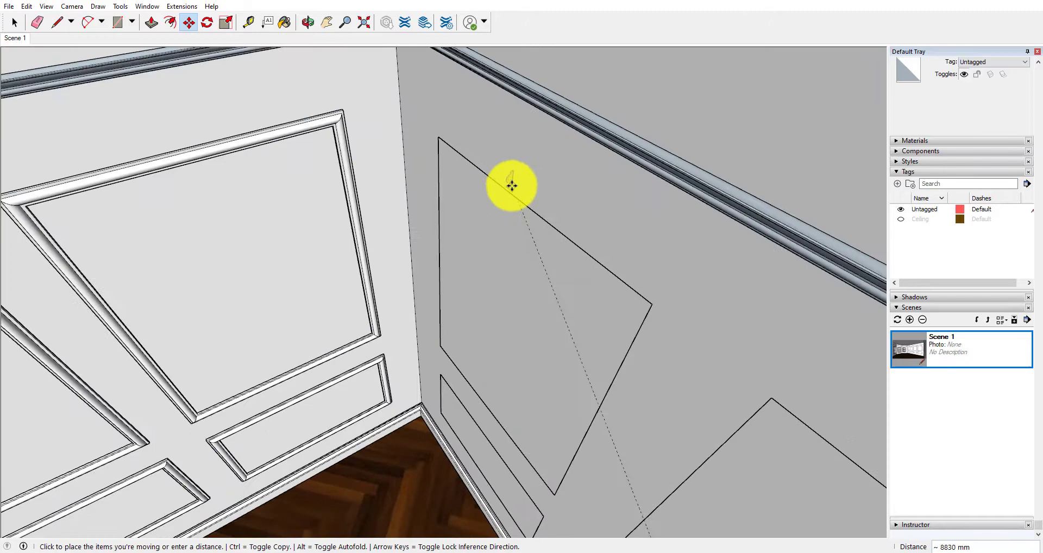
pyautogui.scroll(2, 519, 196)
pyautogui.click(527, 207)
pyautogui.moveTo(509, 370); pyautogui.dragTo(564, 228, button='middle')
pyautogui.scroll(-3, 476, 181)
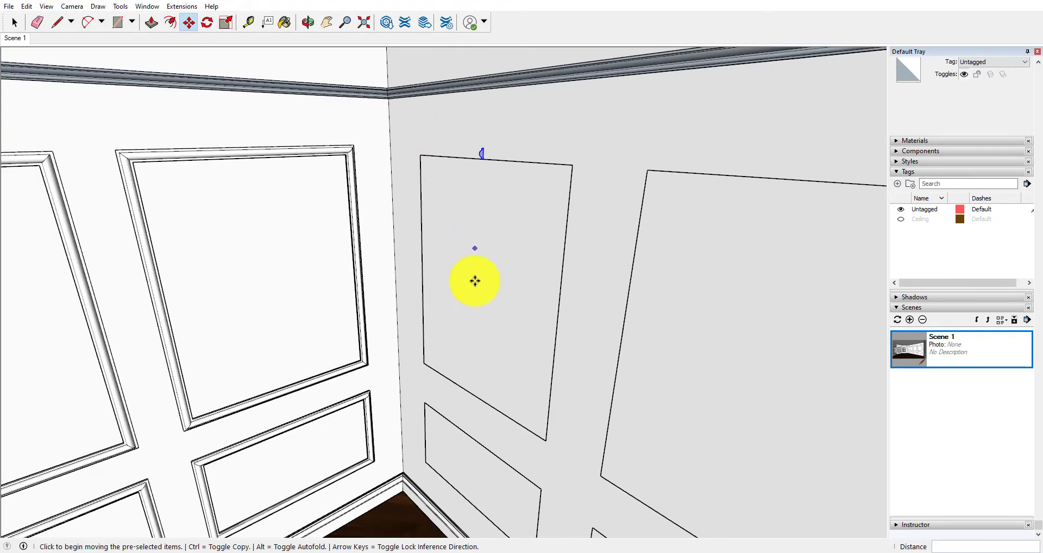
pyautogui.hotkey('ctrl', 'v')
pyautogui.scroll(3, 472, 395)
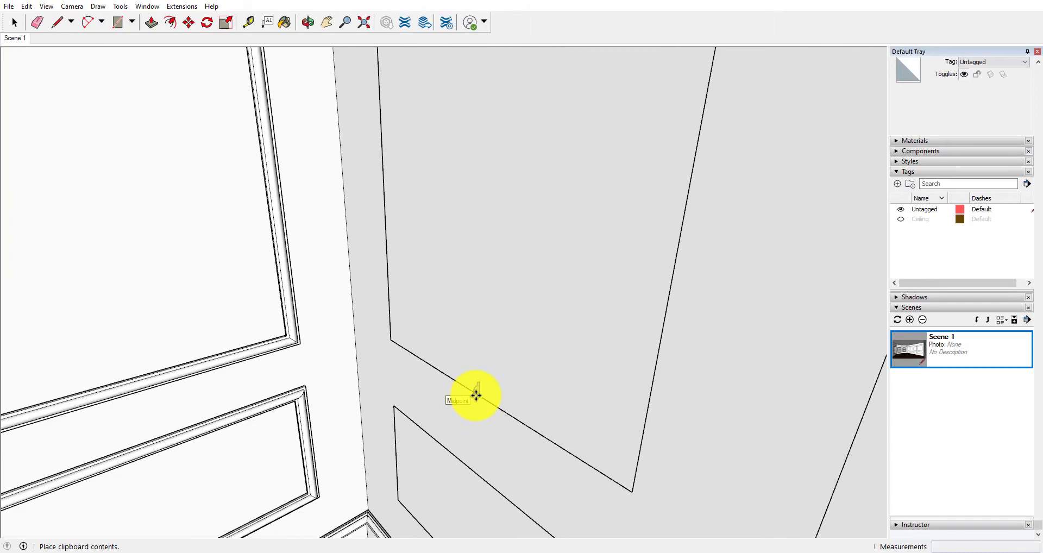
pyautogui.click(476, 395)
pyautogui.scroll(1, 473, 380)
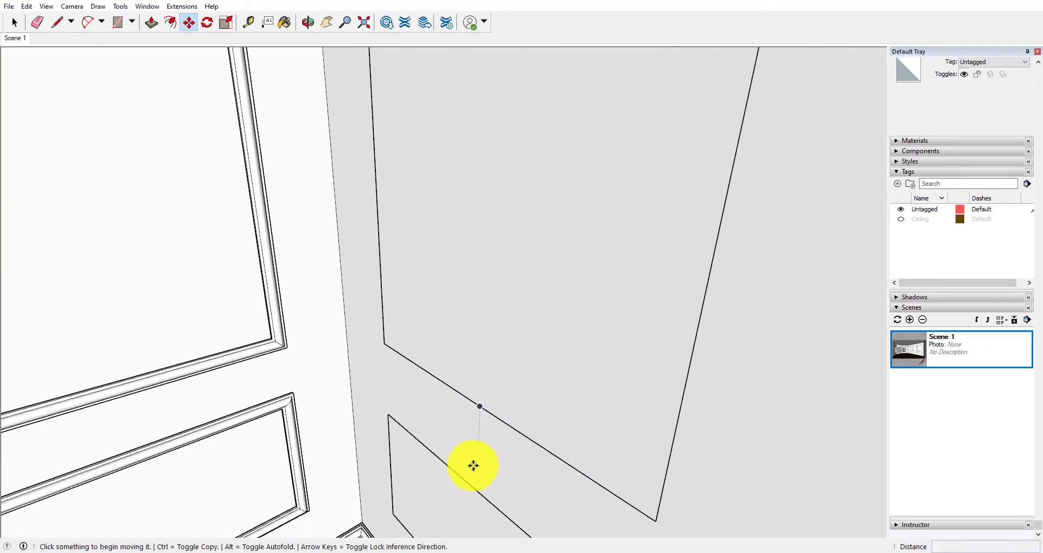
# - Paste a copy of the moulding profile onto the midpoint of the top edge of the lower panel nearest the corner
pyautogui.hotkey('ctrl', 'v')
pyautogui.click(478, 488)
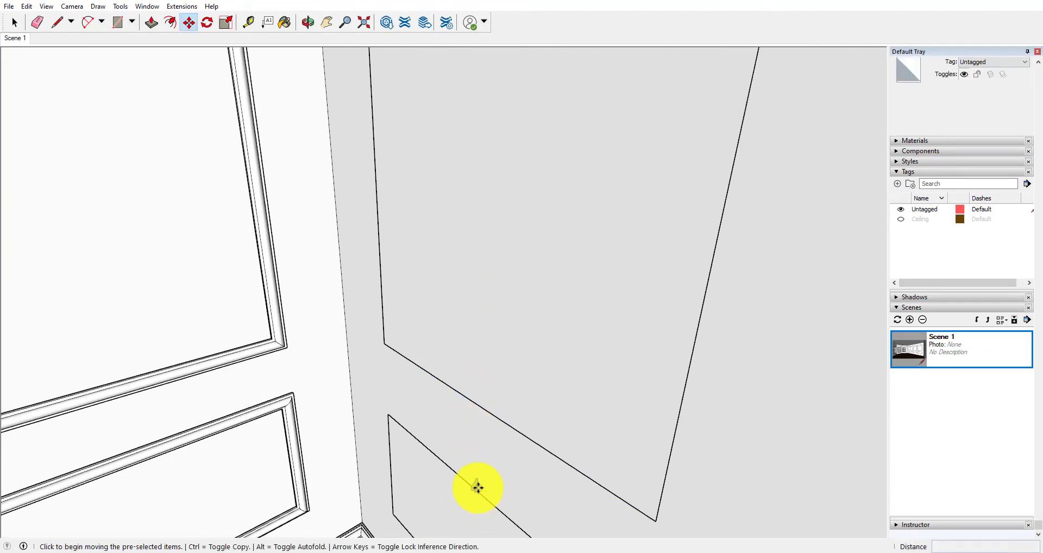
pyautogui.scroll(-3, 478, 488)
pyautogui.press('space')
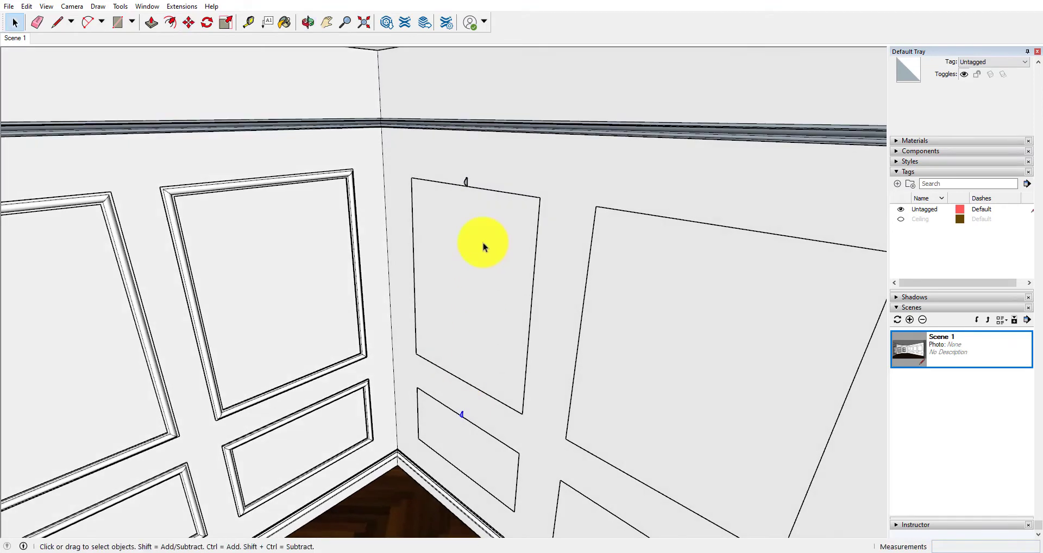
# - Select the outline of the upper corner panel on the adjoining wall and sweep its moulding profile around it with Follow Me
pyautogui.click(485, 192)
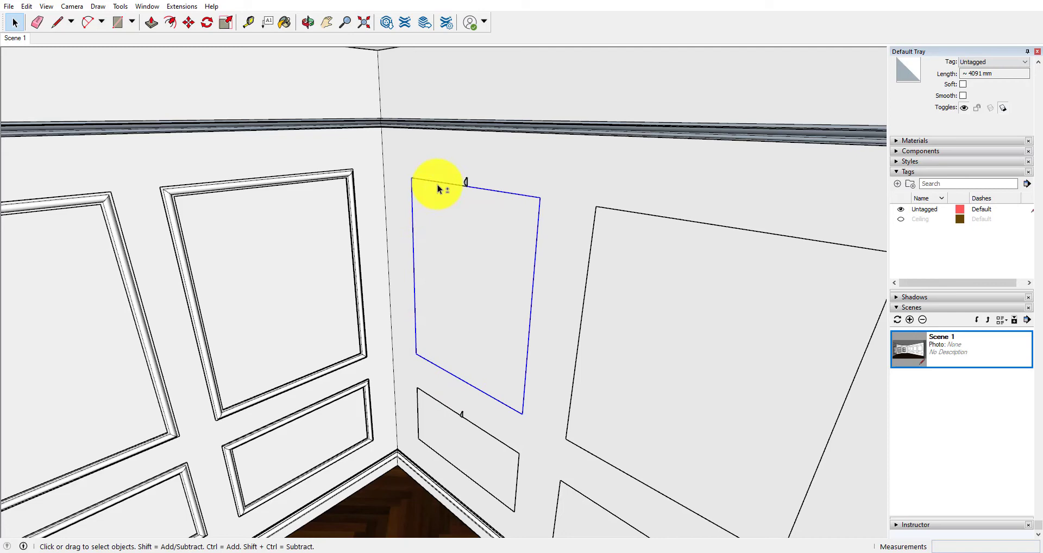
pyautogui.click(120, 5)
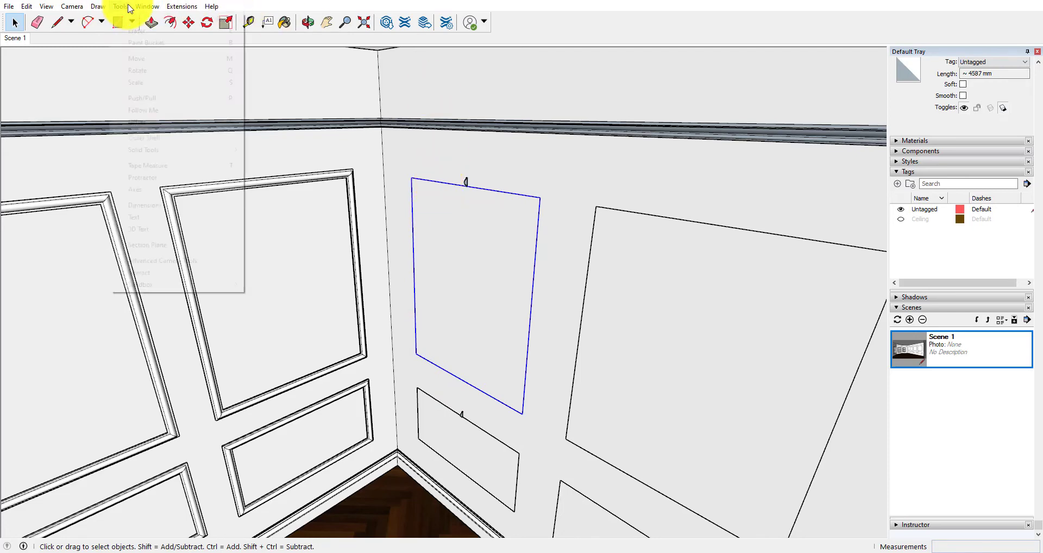
pyautogui.click(165, 121)
pyautogui.scroll(3, 467, 176)
pyautogui.click(467, 176)
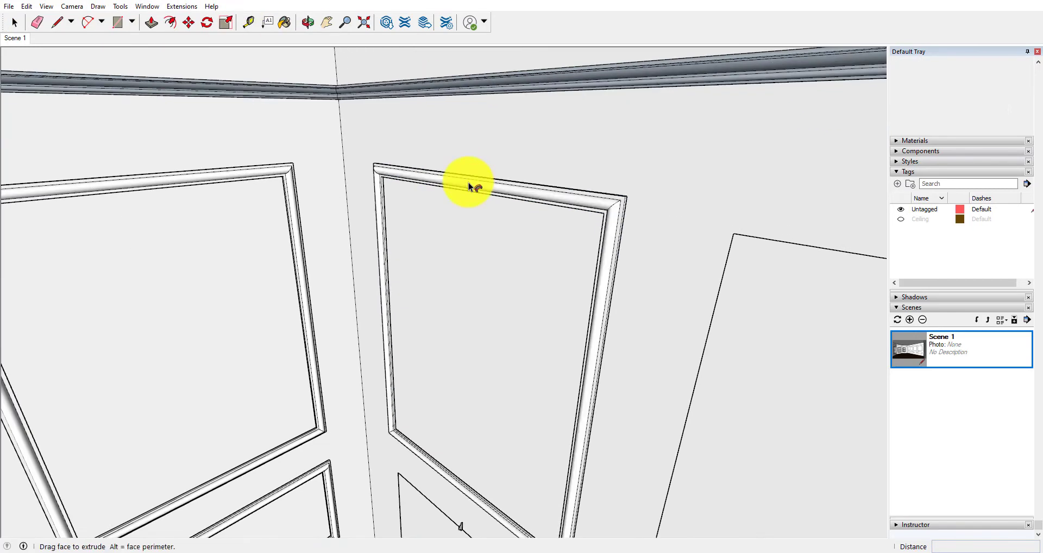
pyautogui.click(466, 186)
pyautogui.scroll(-5, 466, 157)
pyautogui.press('space')
# - Select the outline of the lower corner panel and sweep its moulding profile around it with Follow Me
pyautogui.scroll(2, 477, 388)
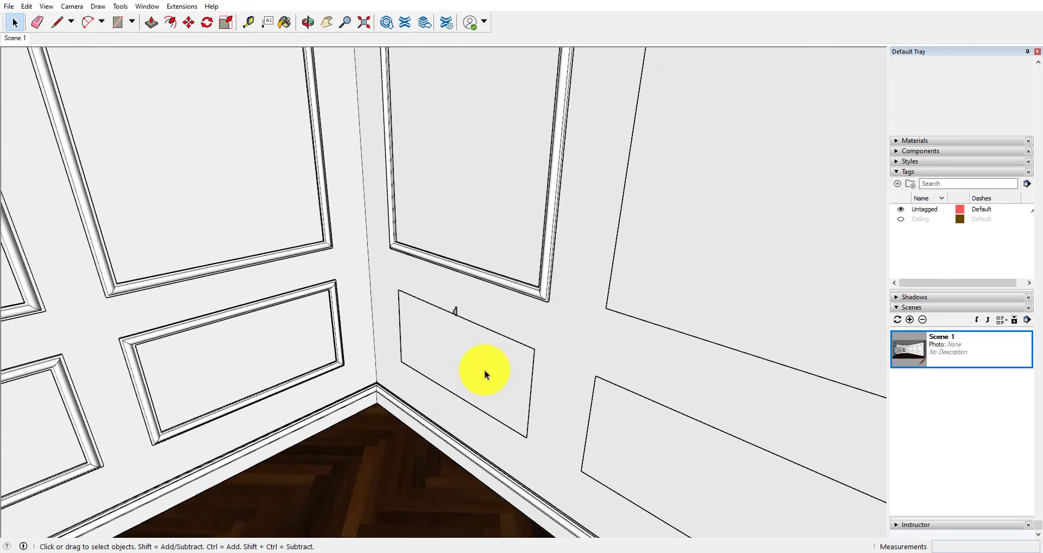
pyautogui.keyDown('shift'); pyautogui.click(535, 372); pyautogui.keyUp('shift')
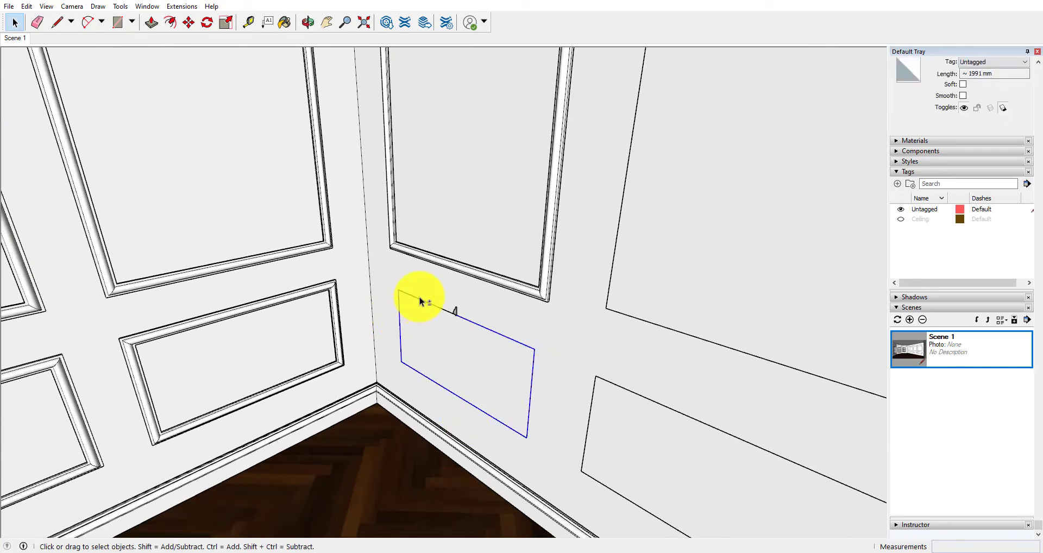
pyautogui.keyDown('shift'); pyautogui.click(449, 294); pyautogui.keyUp('shift')
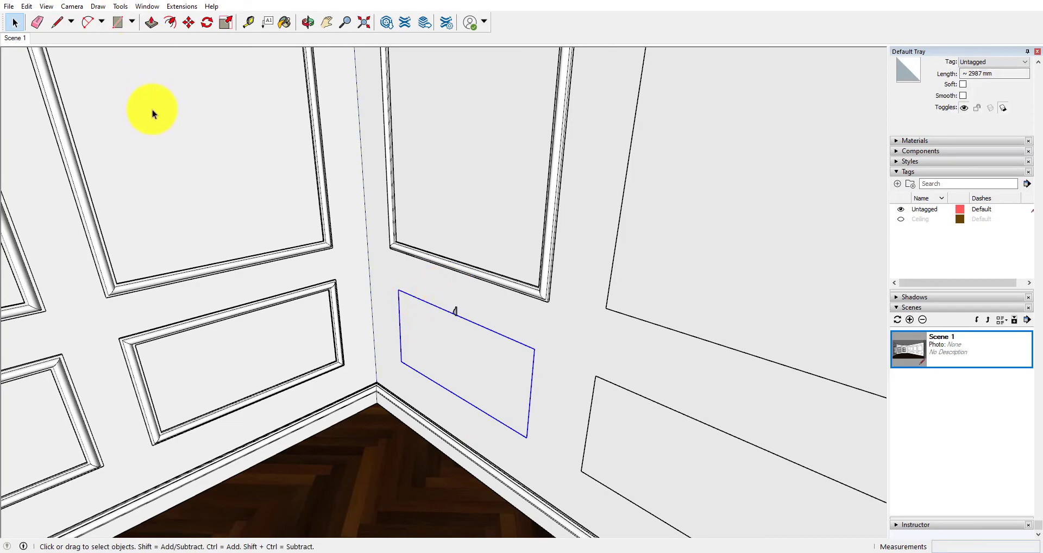
pyautogui.click(120, 6)
pyautogui.click(135, 109)
pyautogui.scroll(3, 453, 324)
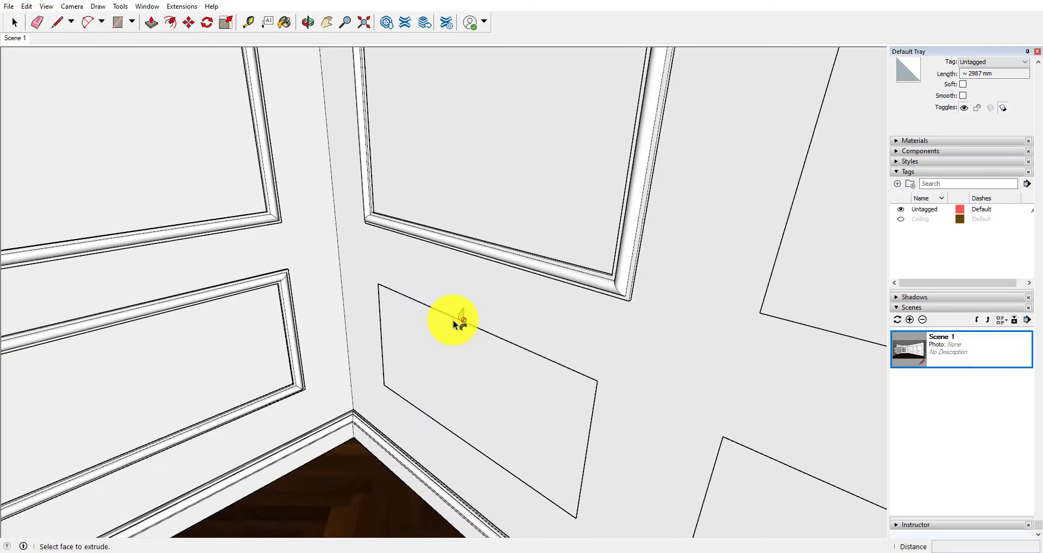
pyautogui.scroll(2, 453, 320)
pyautogui.click(464, 315)
pyautogui.scroll(-8, 410, 255)
pyautogui.press('space')
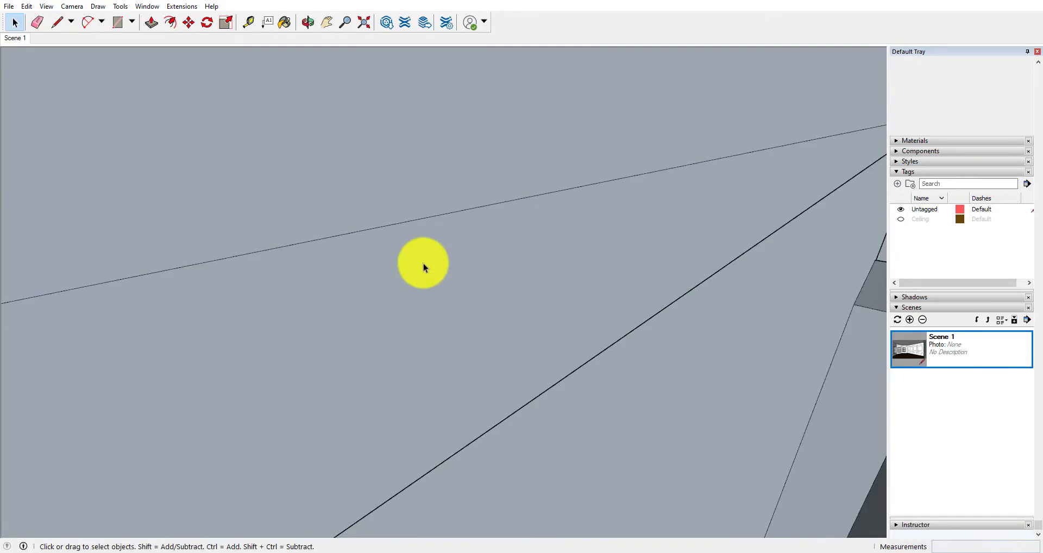
# - Select the whole upper and lower mouldings of the corner panels on the adjoining wall and make them one group
pyautogui.scroll(-8, 416, 268)
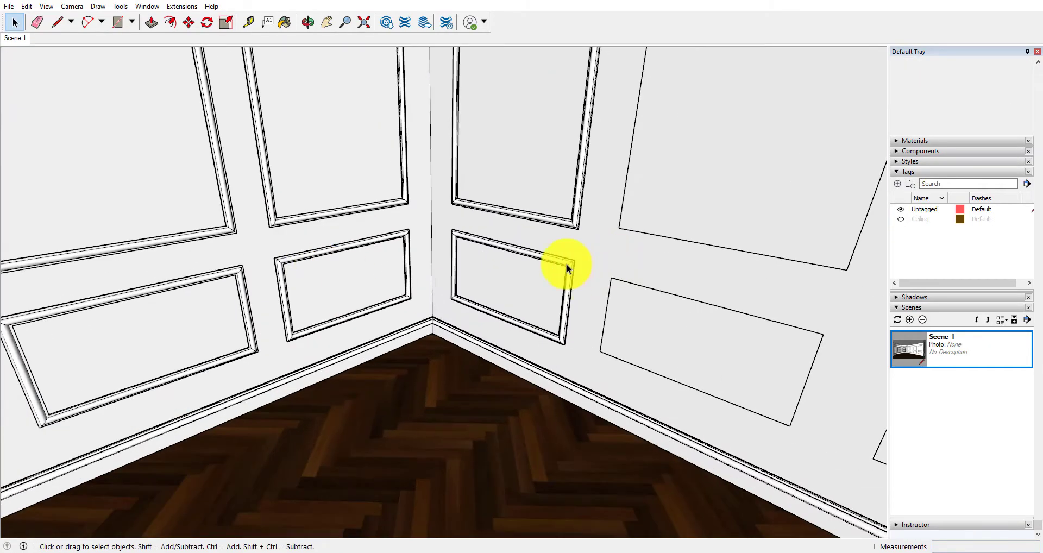
pyautogui.click(568, 268)
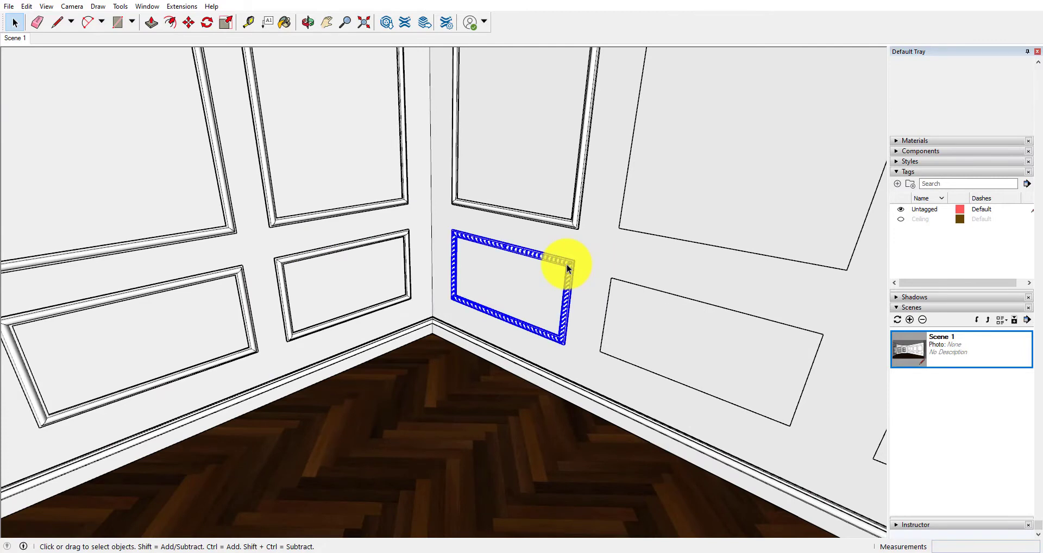
pyautogui.keyDown('shift'); pyautogui.click(577, 221); pyautogui.keyUp('shift')
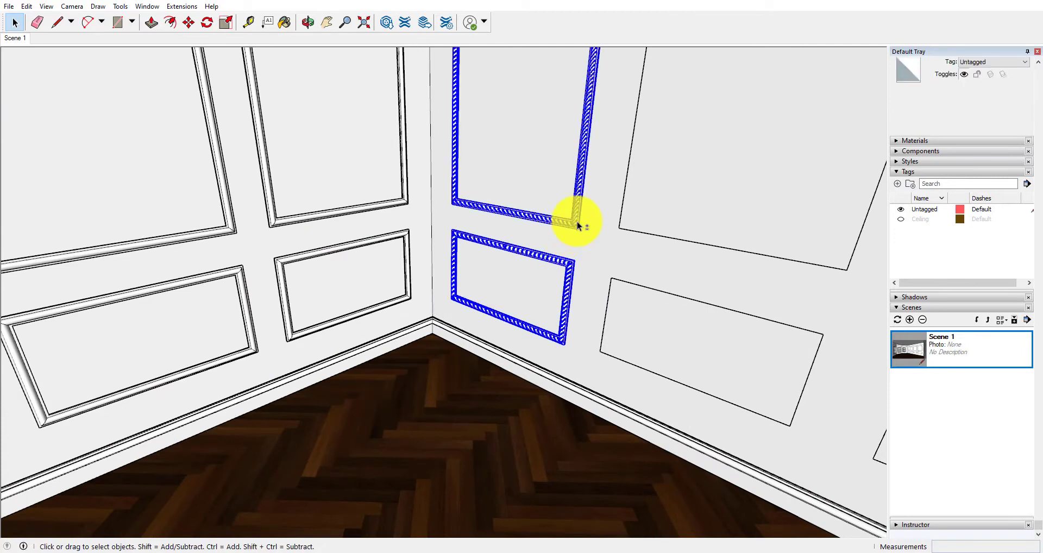
pyautogui.rightClick(577, 221)
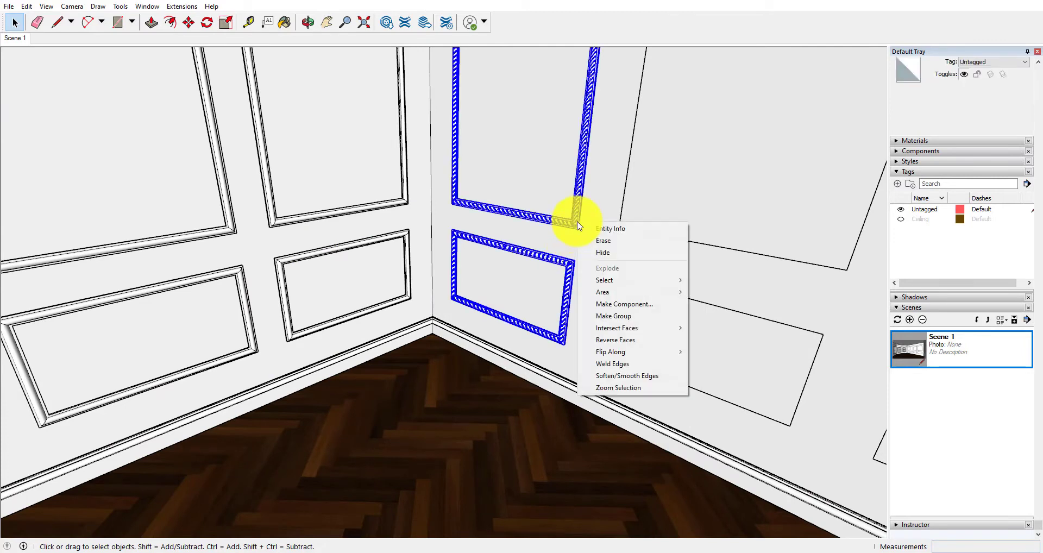
pyautogui.click(623, 321)
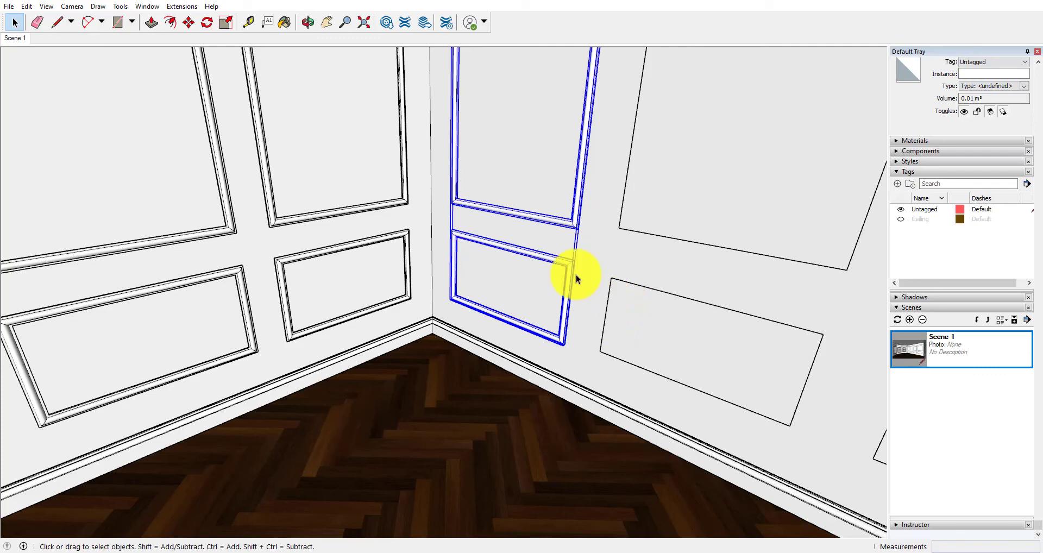
# - Paste a copy of the adjoining wall's grouped corner mouldings in place over the original
pyautogui.click(26, 5)
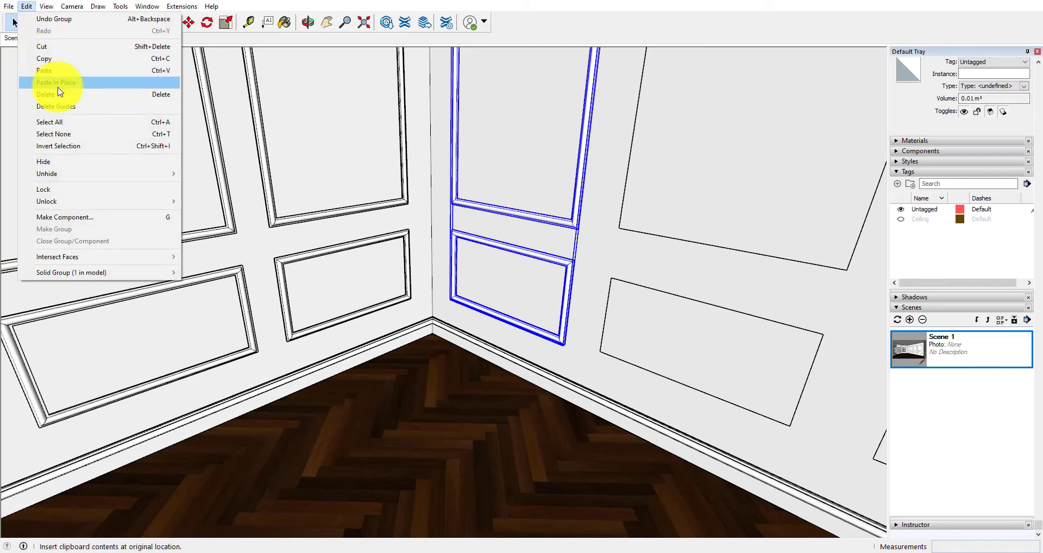
pyautogui.click(57, 87)
pyautogui.scroll(4, 497, 244)
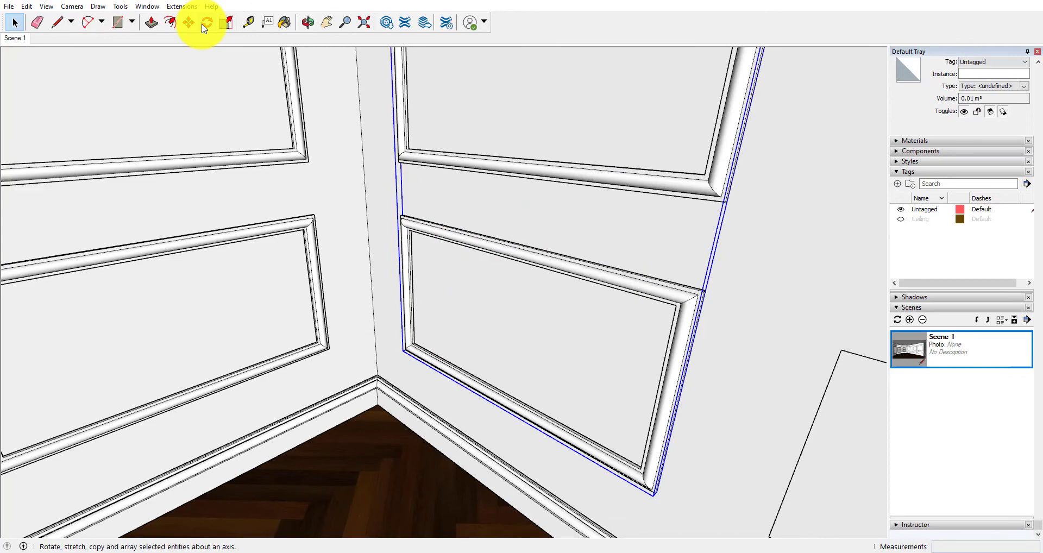
pyautogui.press('m')
pyautogui.scroll(5, 408, 144)
pyautogui.rightClick(406, 157)
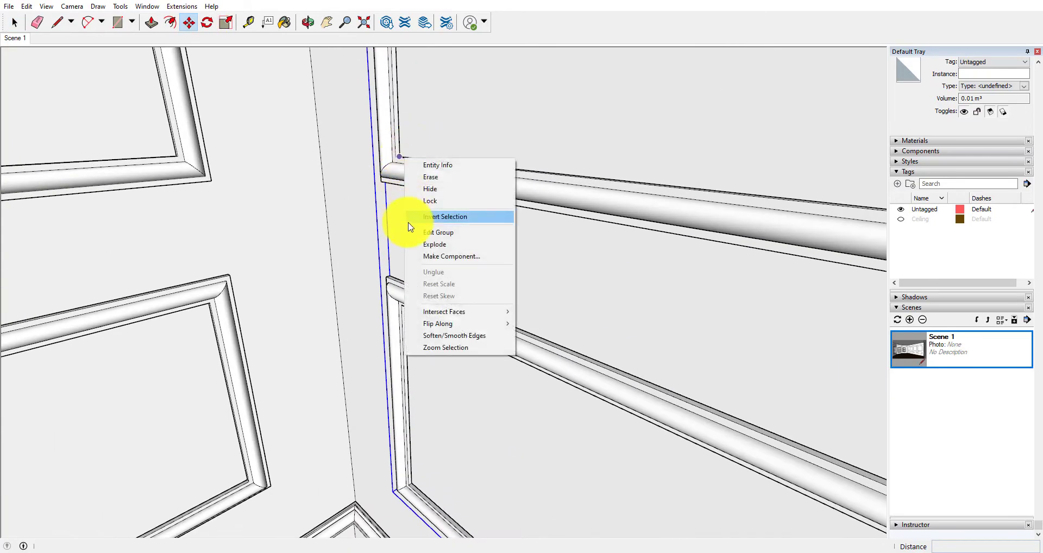
pyautogui.click(384, 185)
pyautogui.moveTo(407, 160); pyautogui.dragTo(407, 225, button='middle')
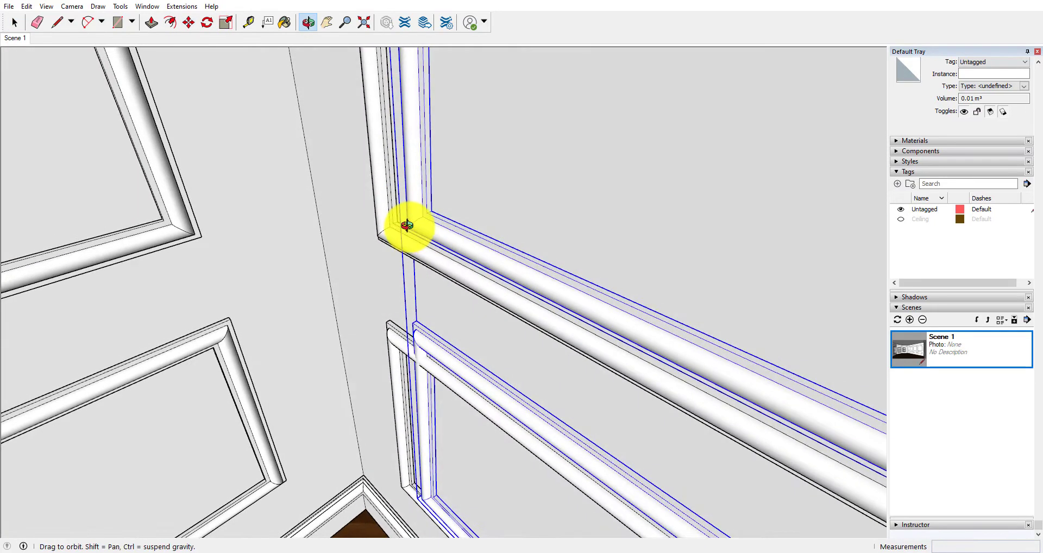
# - Move the pasted corner moulding group by its panel corner onto the second pair of panel outlines along the same wall
pyautogui.press('m')
pyautogui.click(407, 225)
pyautogui.click(372, 285)
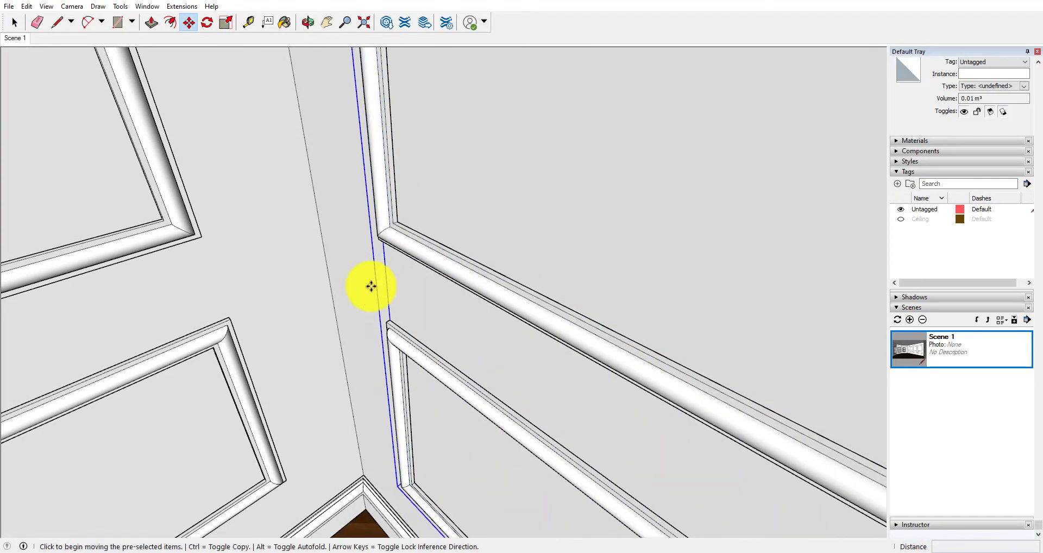
pyautogui.click(398, 223)
pyautogui.press('ctrl')
pyautogui.scroll(-3, 337, 237)
pyautogui.scroll(2, 601, 364)
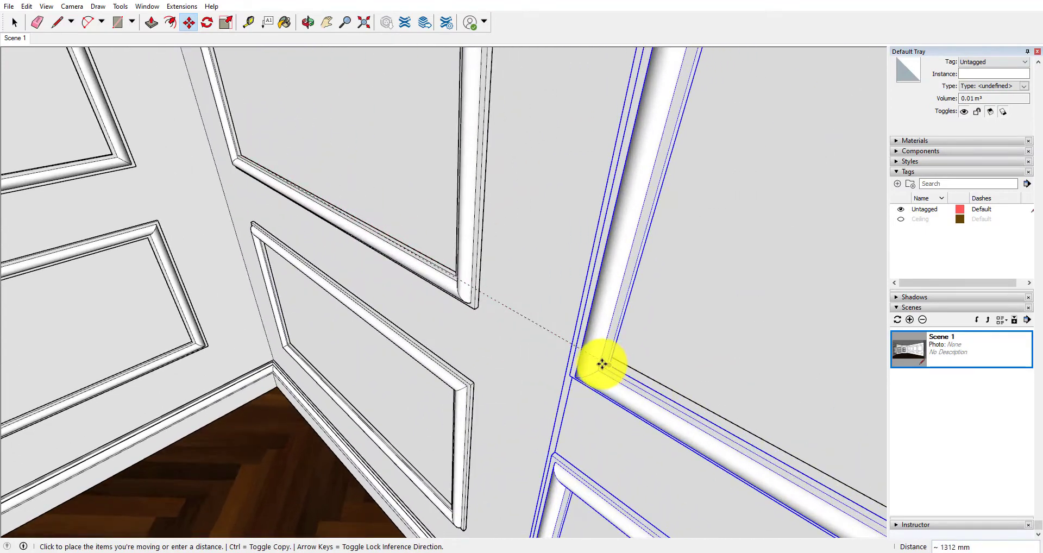
pyautogui.scroll(2, 602, 364)
pyautogui.click(617, 347)
pyautogui.scroll(-4, 394, 291)
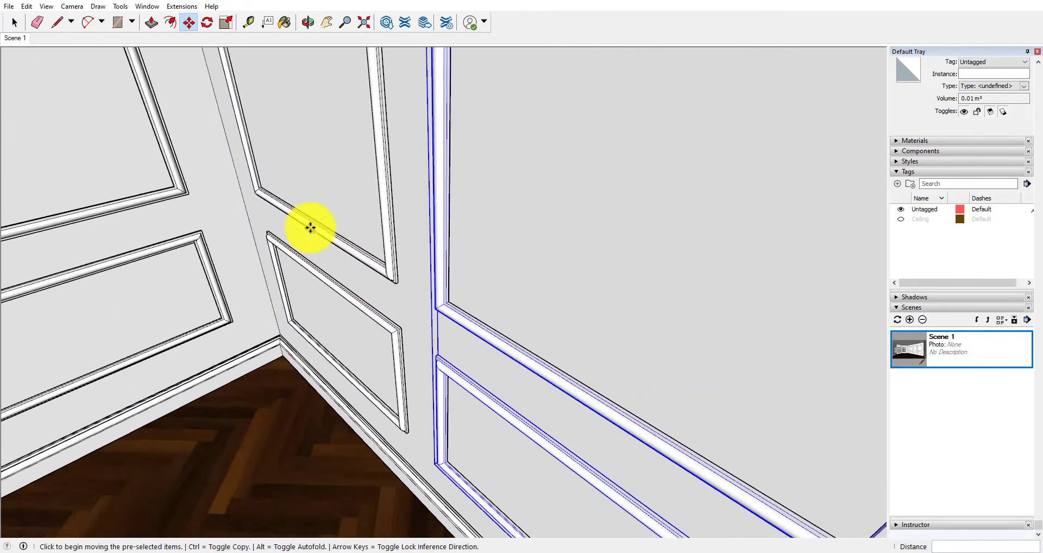
# - Paste another copy of the grouped mouldings in place and move it by its panel corner onto the wall's third pair of panel outlines
pyautogui.moveTo(310, 228); pyautogui.dragTo(457, 294, button='middle')
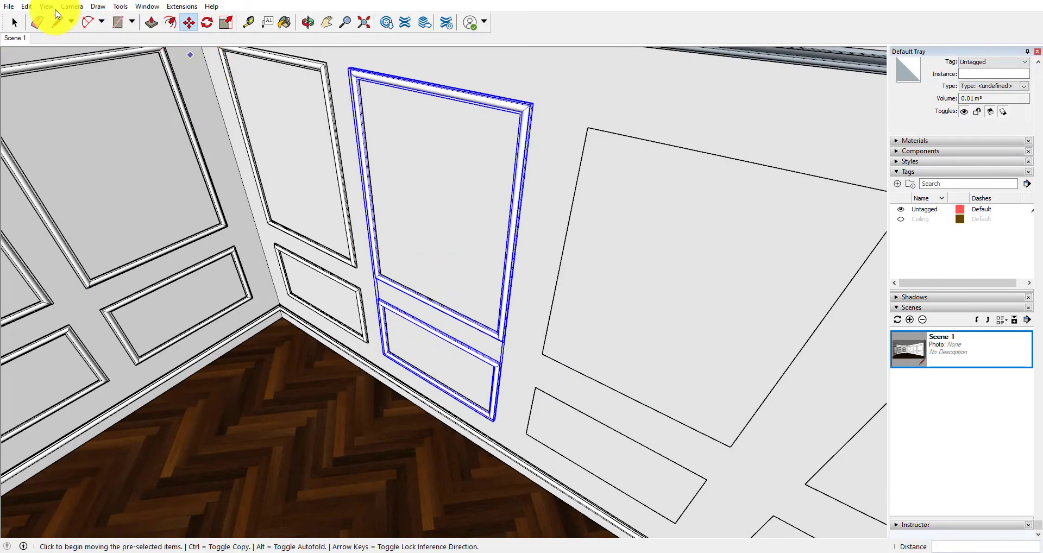
pyautogui.click(26, 6)
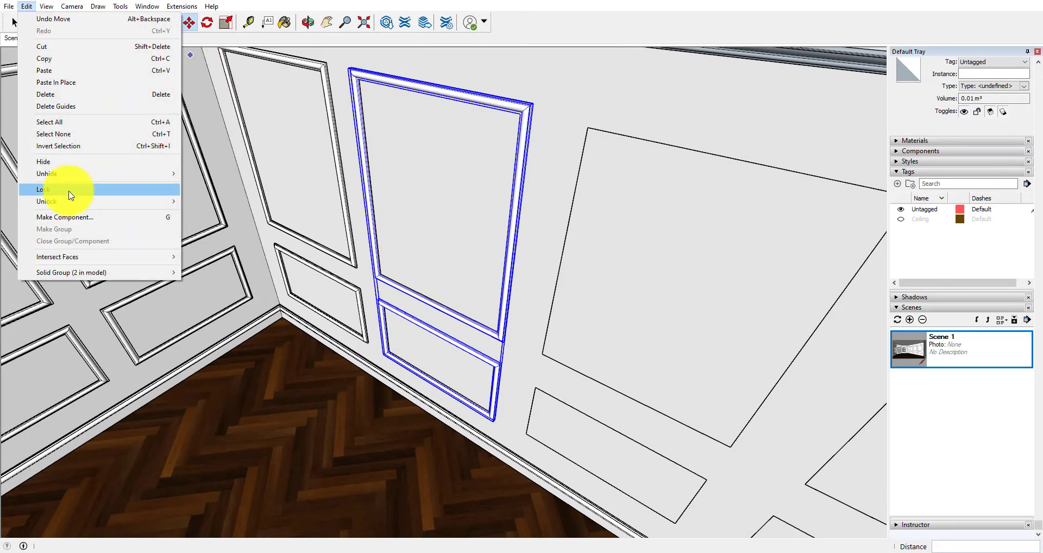
pyautogui.click(71, 82)
pyautogui.scroll(4, 421, 299)
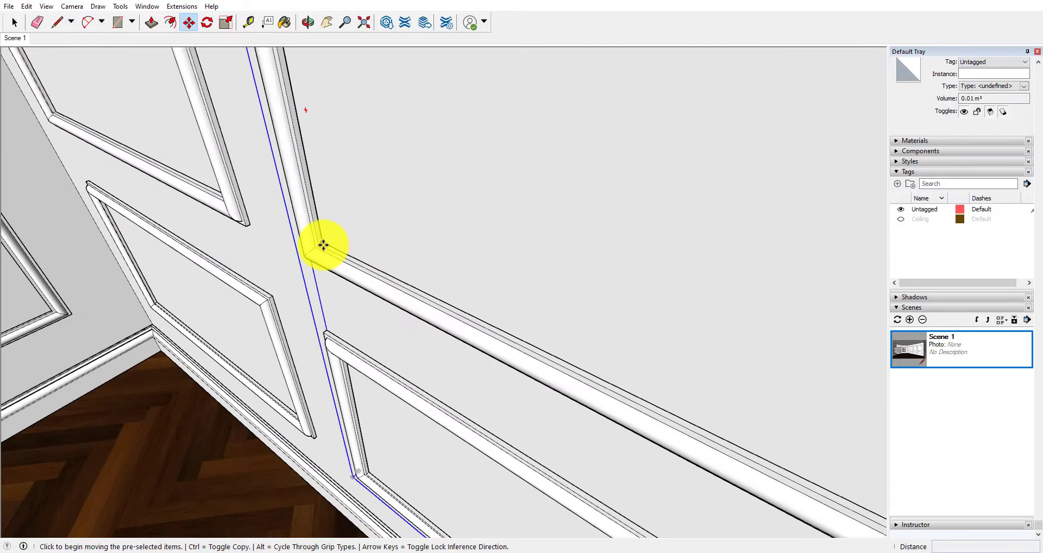
pyautogui.click(323, 242)
pyautogui.scroll(-4, 277, 299)
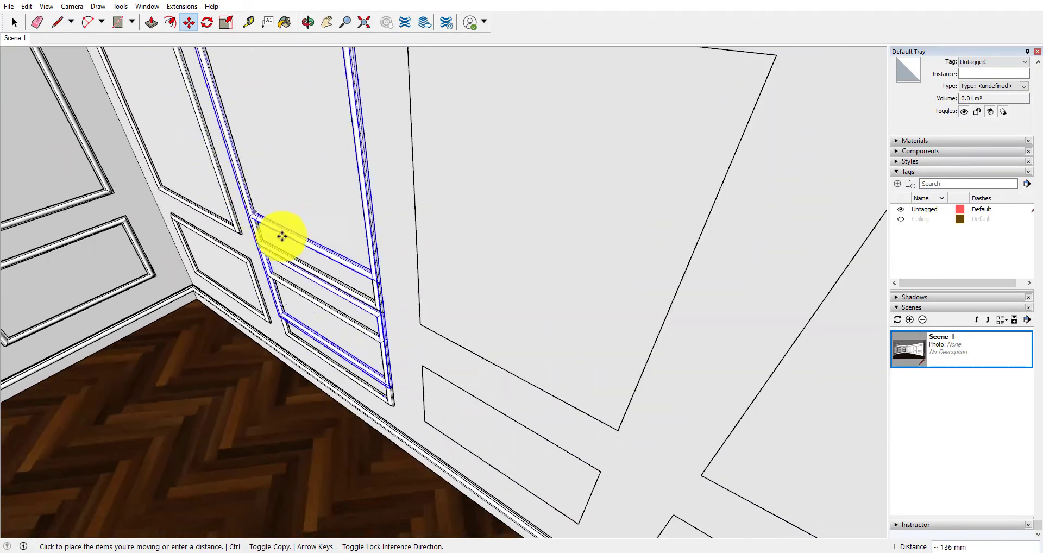
pyautogui.scroll(2, 422, 332)
pyautogui.click(421, 326)
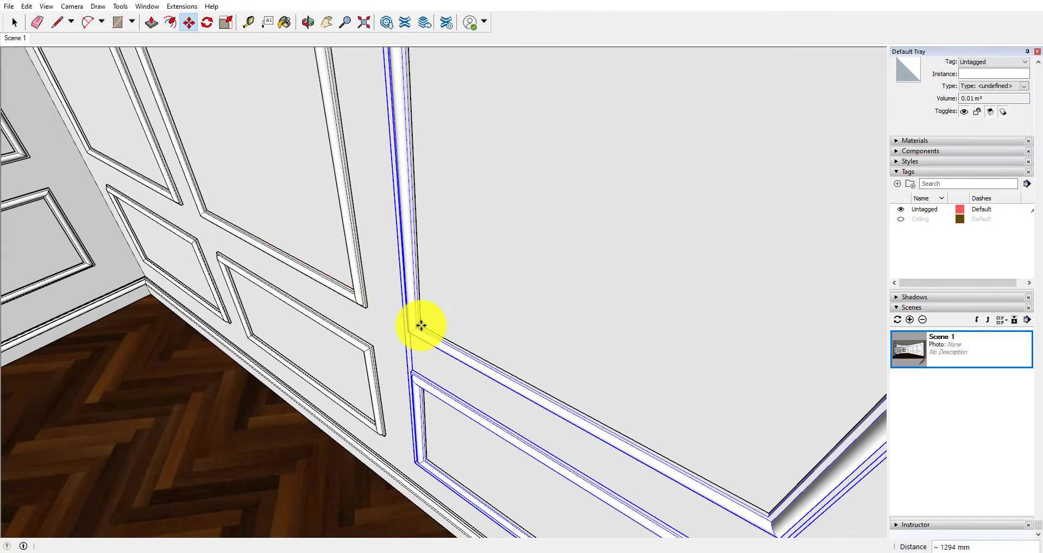
# - Paste one more copy of the grouped mouldings in place and move it onto the last pair of panel outlines beside the doorway
pyautogui.scroll(-4, 164, 227)
pyautogui.moveTo(165, 227); pyautogui.dragTo(383, 324, button='middle')
pyautogui.scroll(-5, 361, 307)
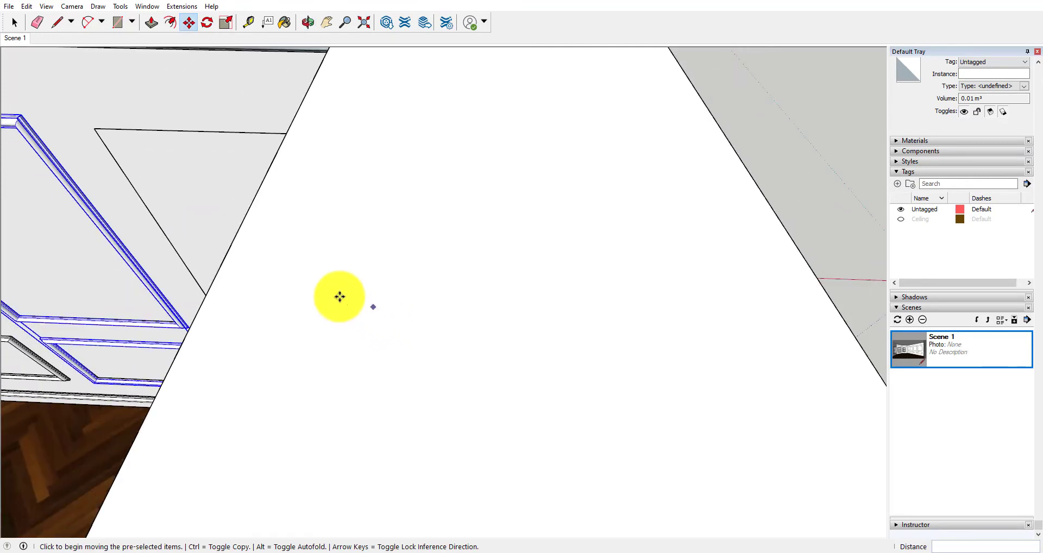
pyautogui.moveTo(26, 237); pyautogui.dragTo(333, 319, button='middle')
pyautogui.click(27, 6)
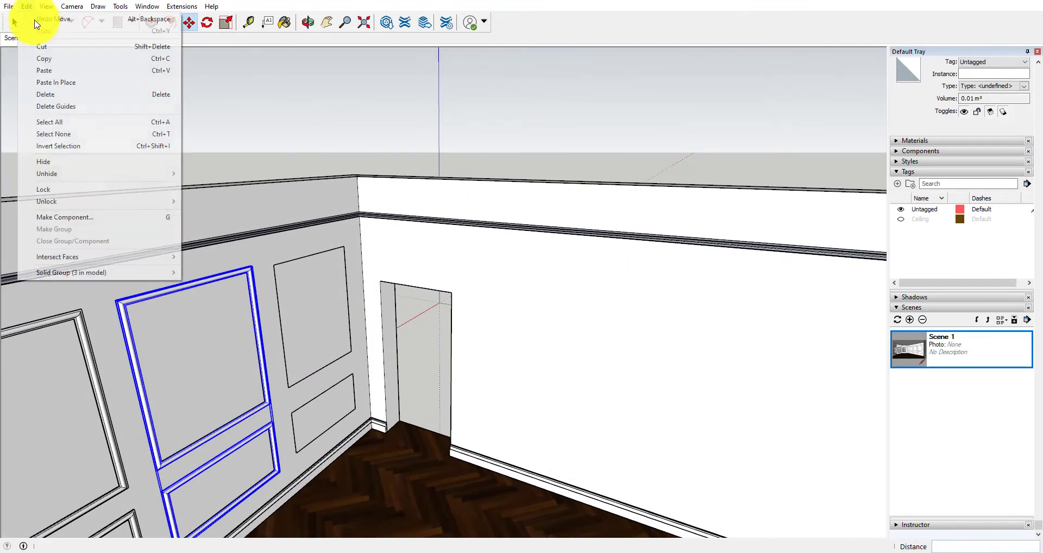
pyautogui.click(69, 83)
pyautogui.scroll(7, 255, 440)
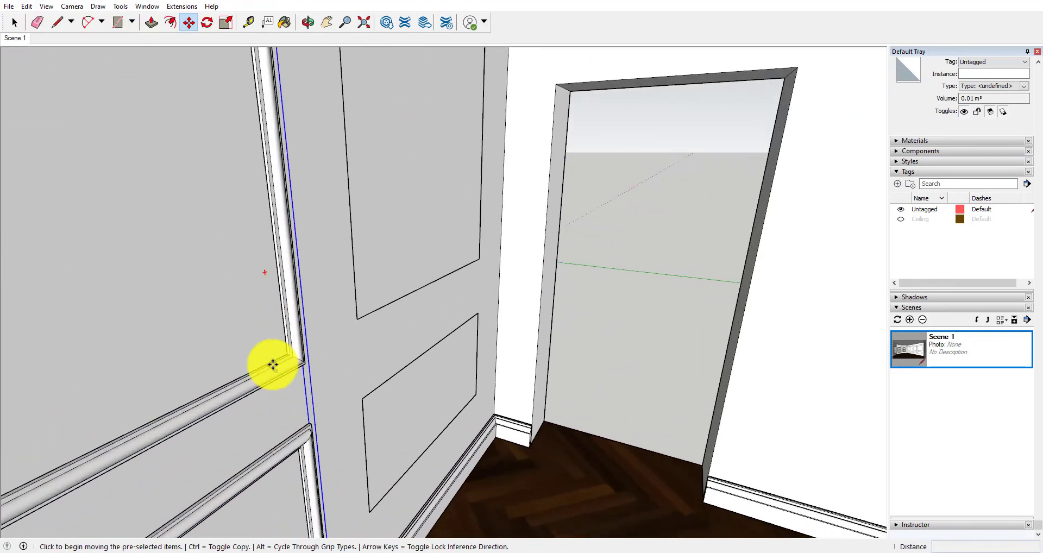
pyautogui.click(300, 345)
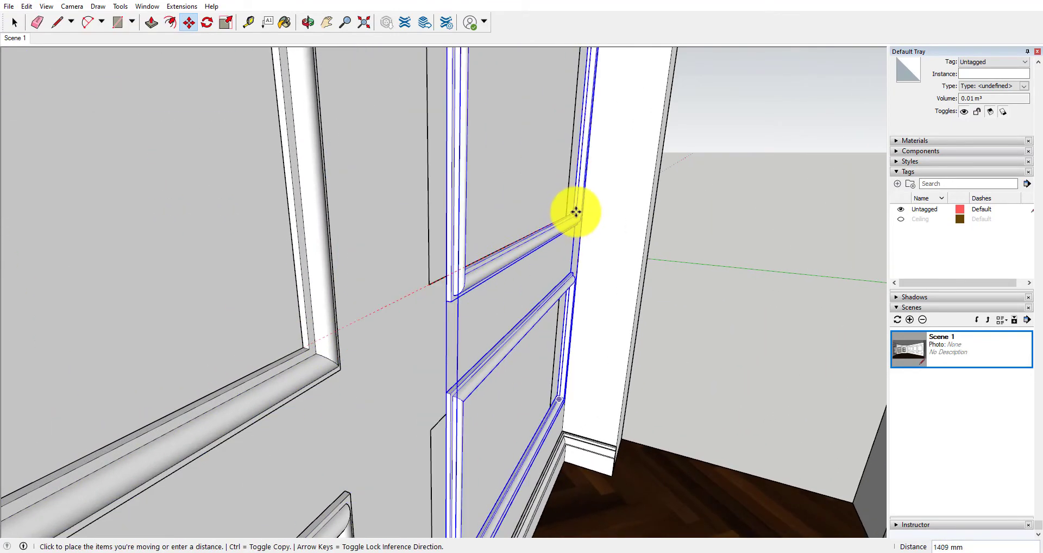
pyautogui.click(567, 214)
# - Look over the finished mouldings around the room and return to the saved Scene 1 view
pyautogui.moveTo(614, 294); pyautogui.dragTo(262, 401, button='middle')
pyautogui.press('space')
pyautogui.scroll(-3, 637, 248)
pyautogui.scroll(-3, 184, 207)
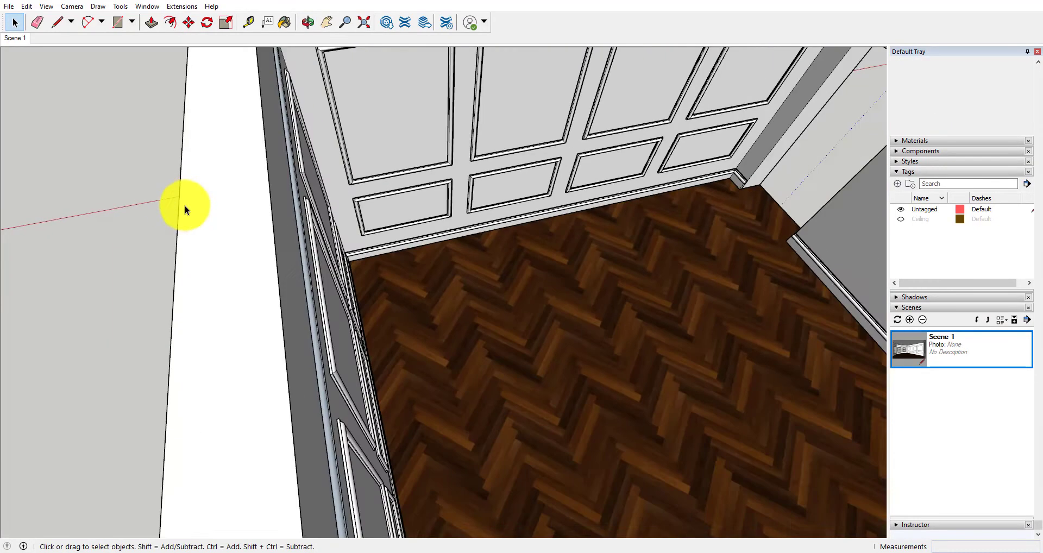
pyautogui.click(19, 40)
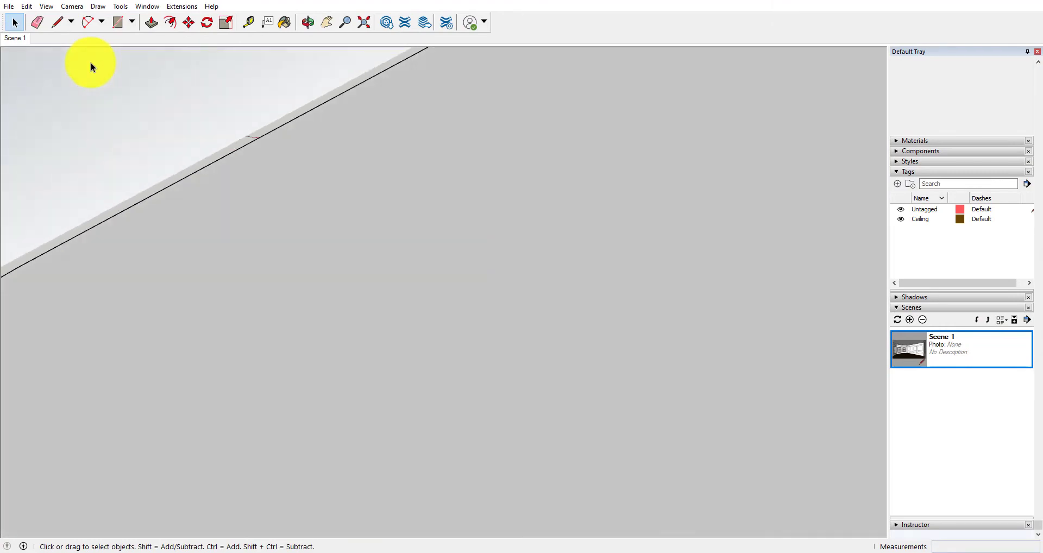